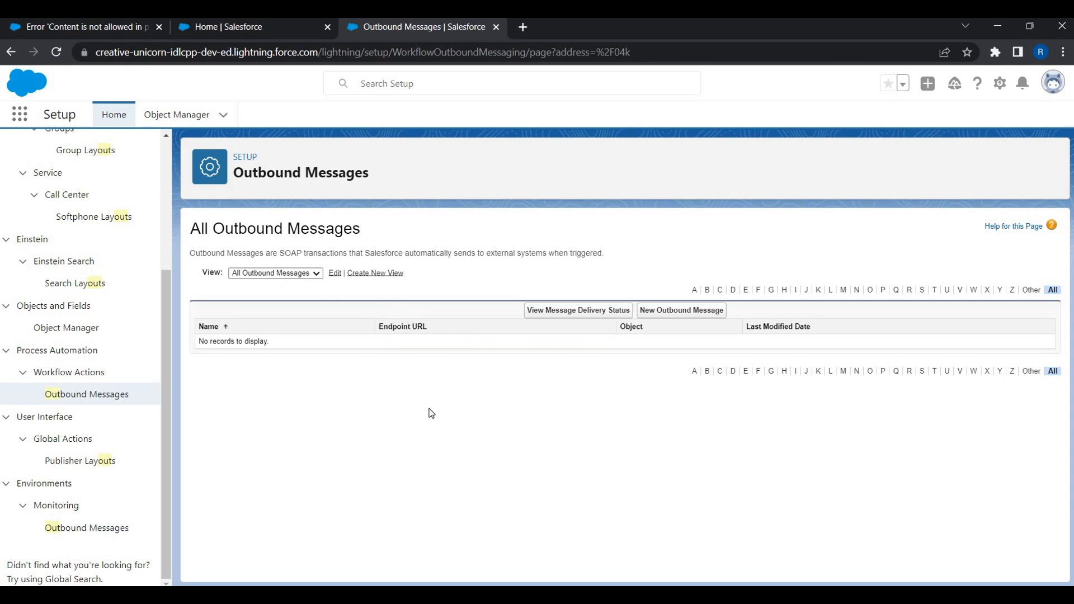
From the Outbound Messages setup page, begin a new outbound message with Account as its object.
{"action": "left_click", "coordinate": [68, 397]}
{"action": "scroll", "coordinate": [214, 546], "scroll_direction": "down", "scroll_amount": 1}
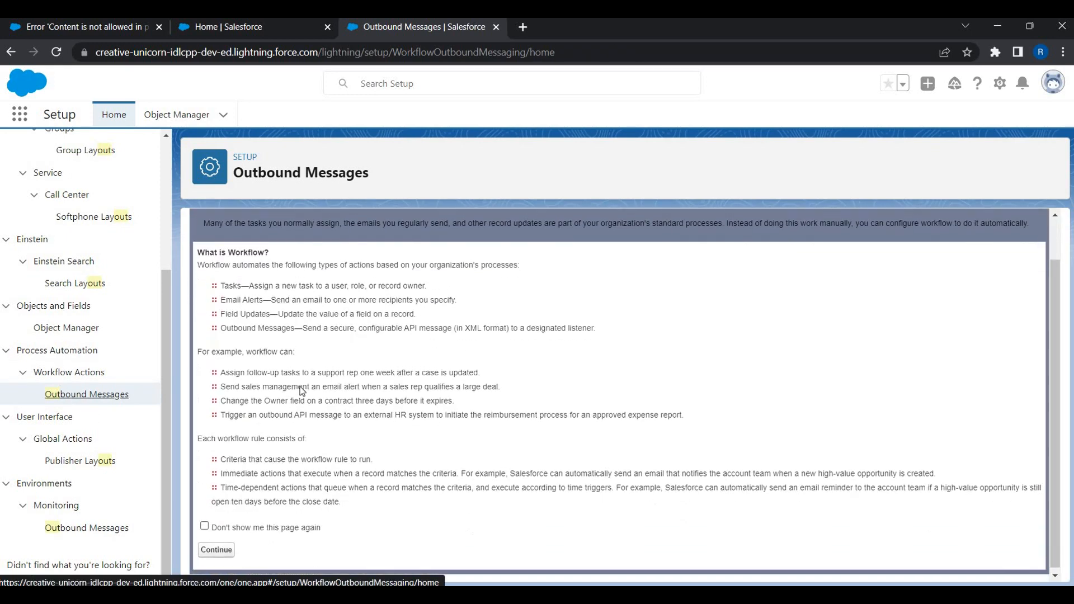
{"action": "left_click", "coordinate": [216, 548]}
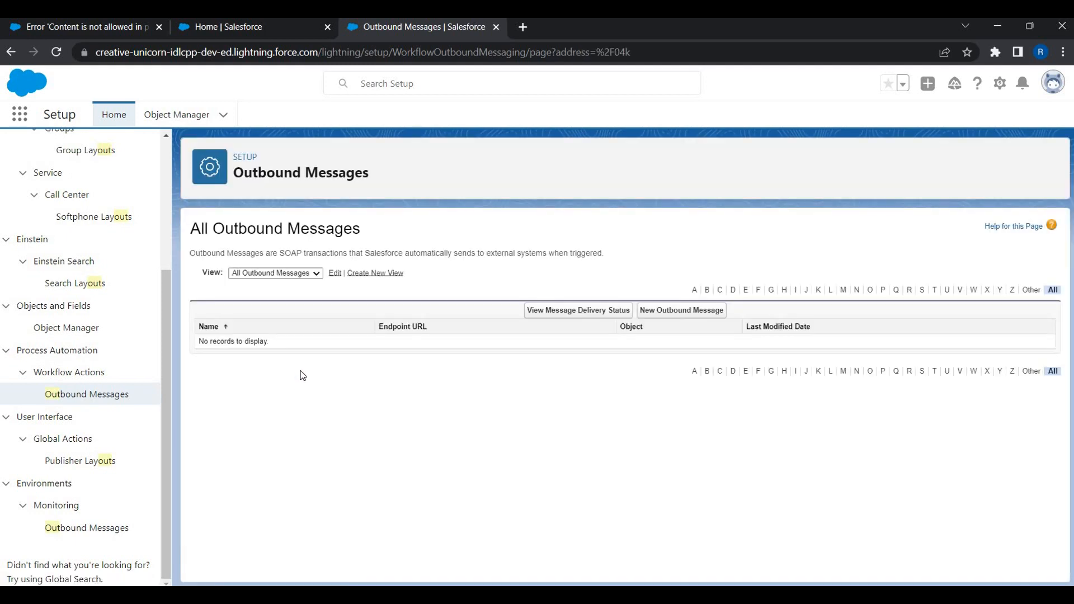
{"action": "left_click", "coordinate": [713, 311]}
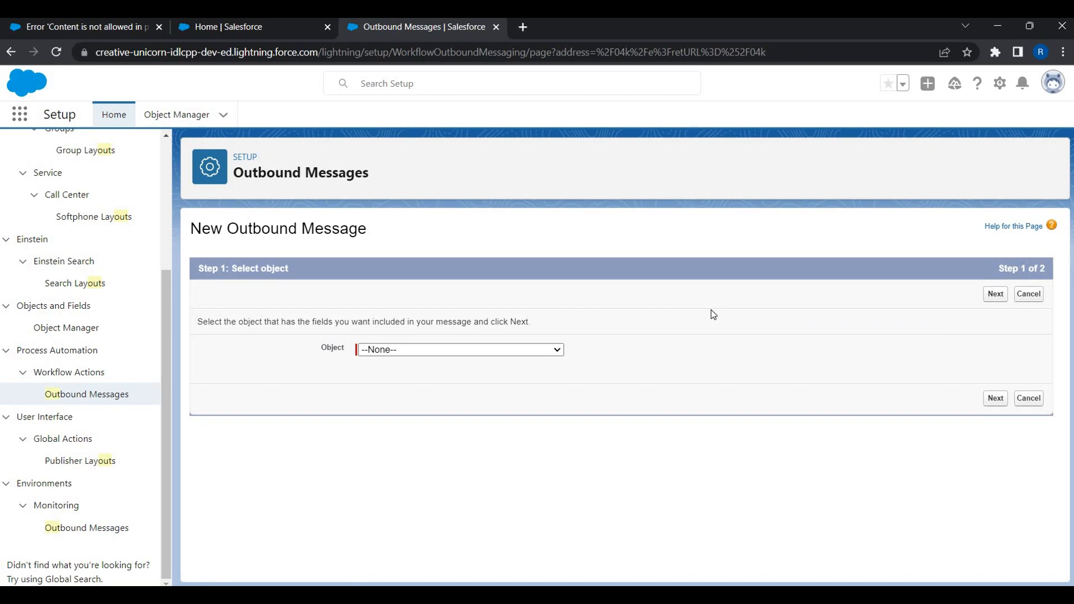
{"action": "left_click", "coordinate": [442, 352]}
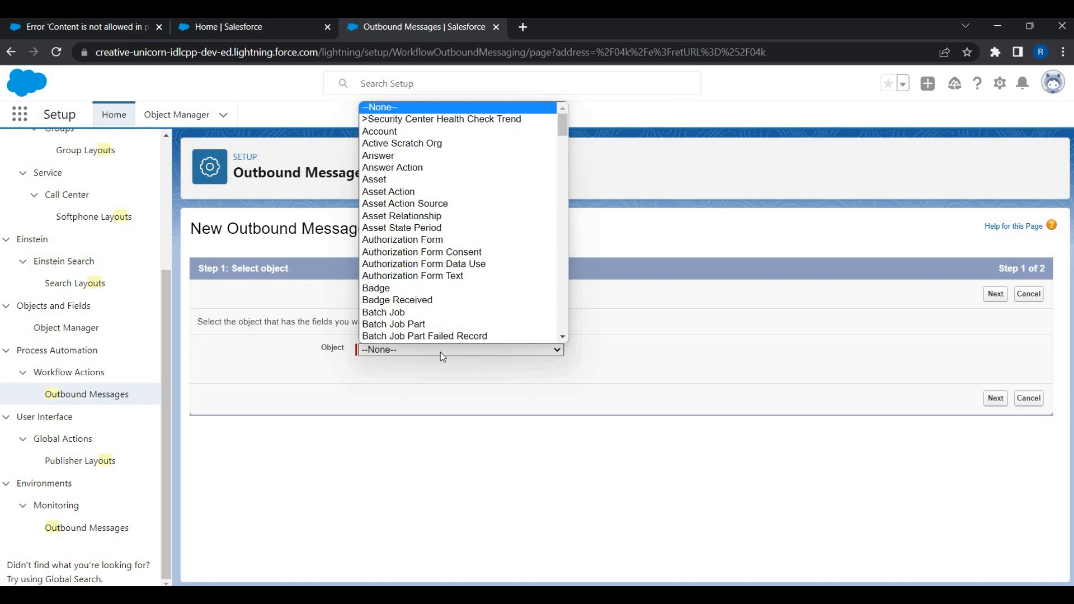
{"action": "left_click", "coordinate": [381, 133]}
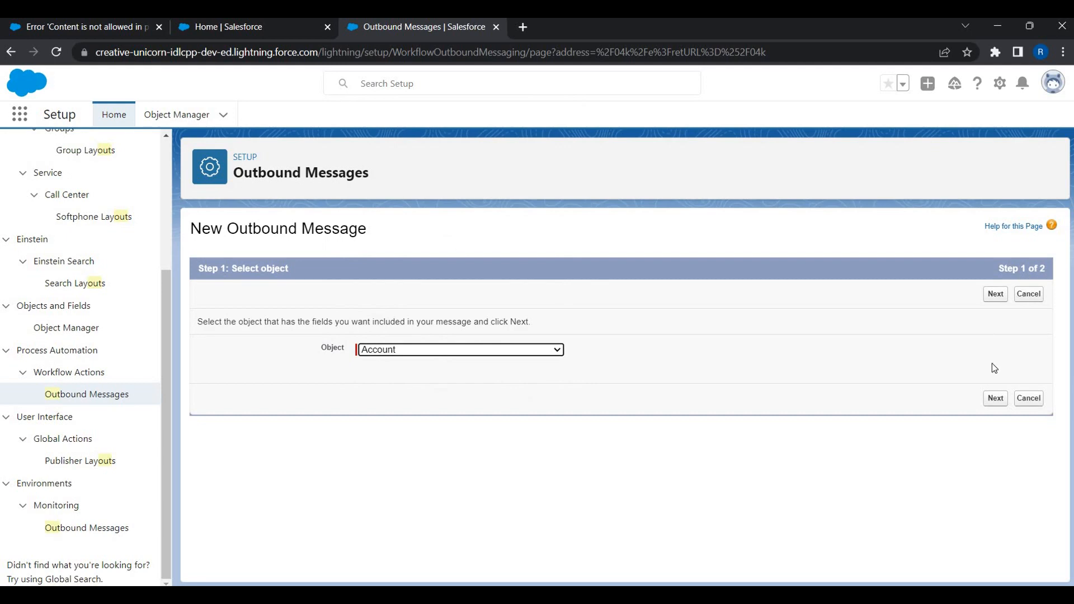
{"action": "left_click", "coordinate": [995, 399]}
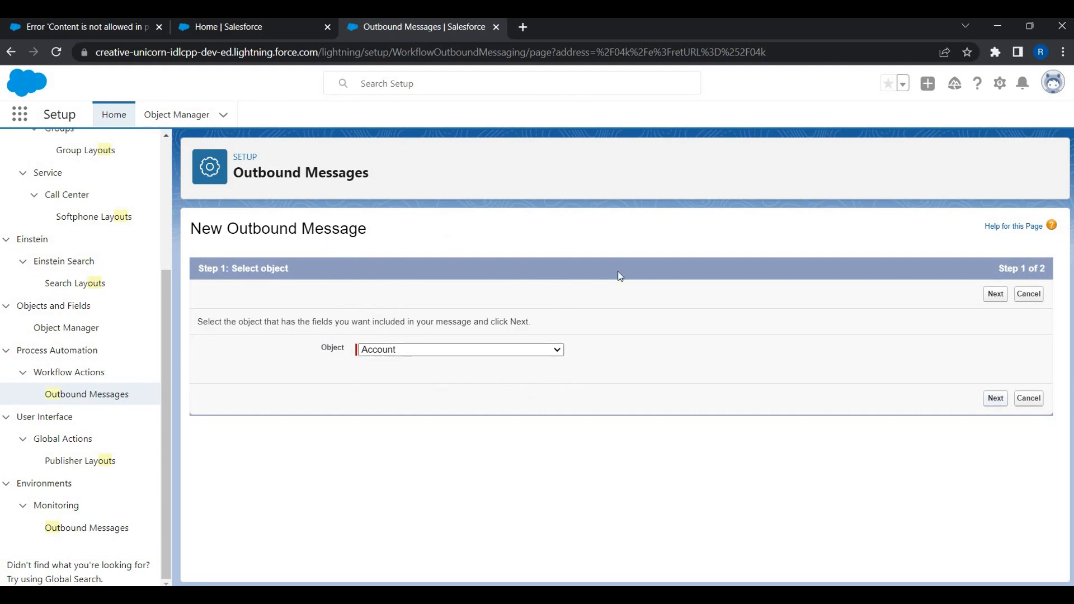
Name the outbound message 'Send New Customer Data To Legal System' so the Unique Name auto-fills.
{"action": "left_click", "coordinate": [462, 359]}
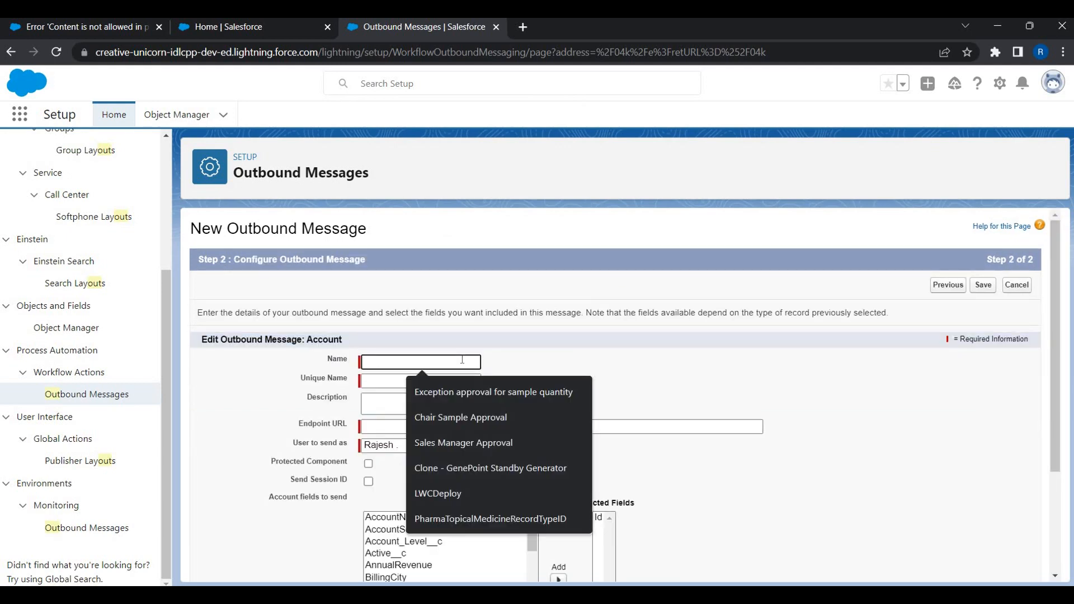
{"action": "type", "text": "Send "}
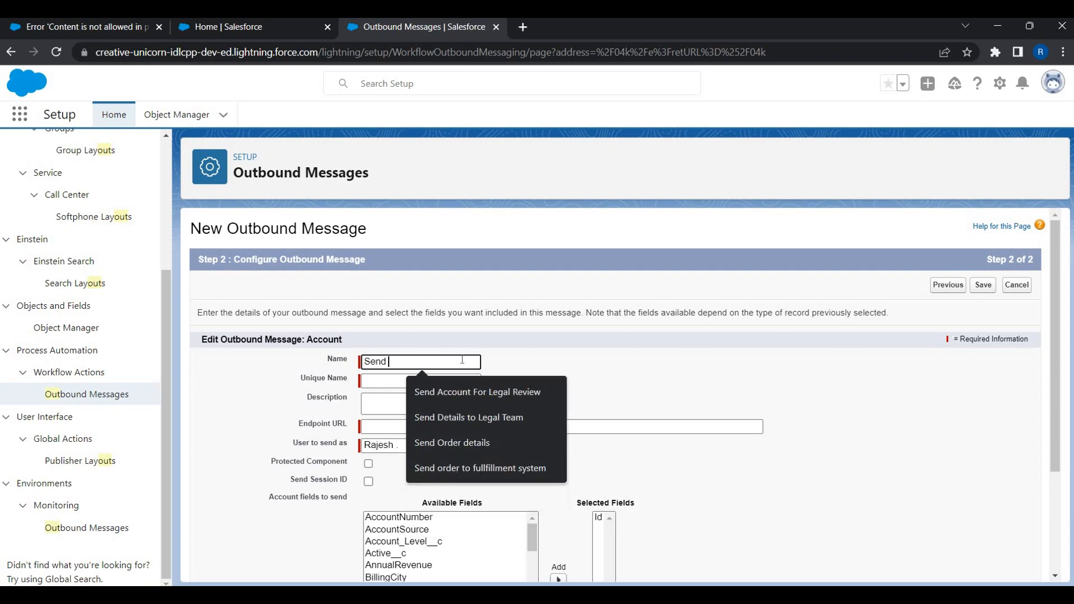
{"action": "type", "text": "New"}
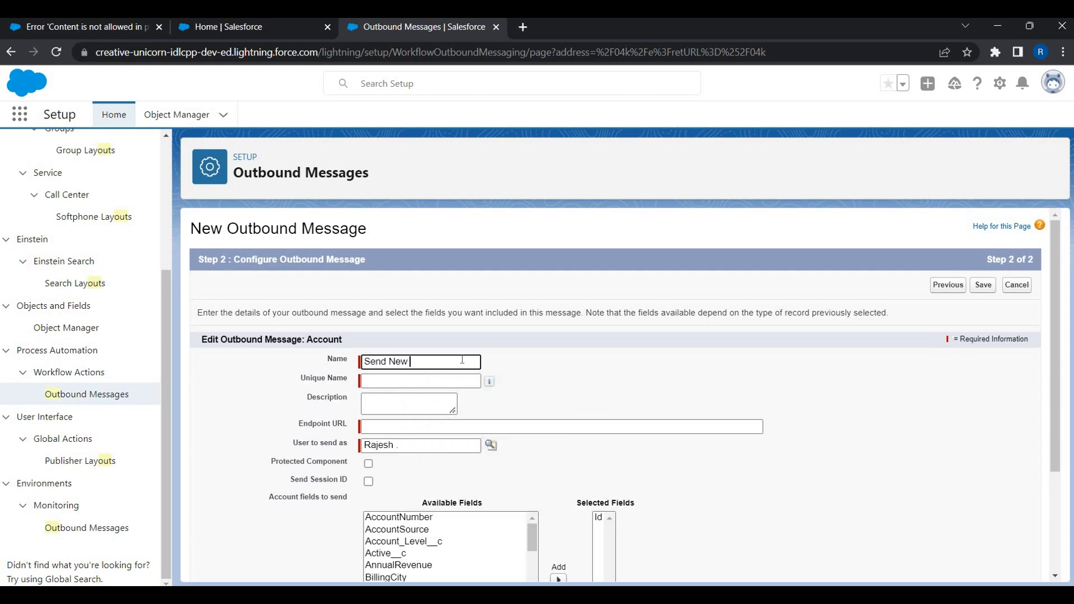
{"action": "type", "text": " Customer Data T"}
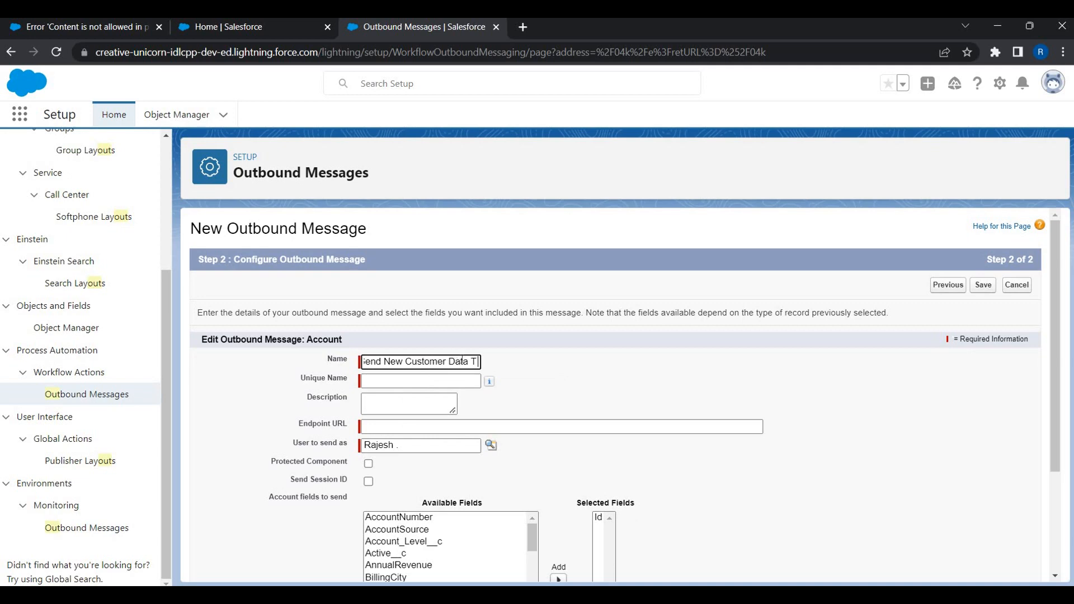
{"action": "type", "text": "oLegal"}
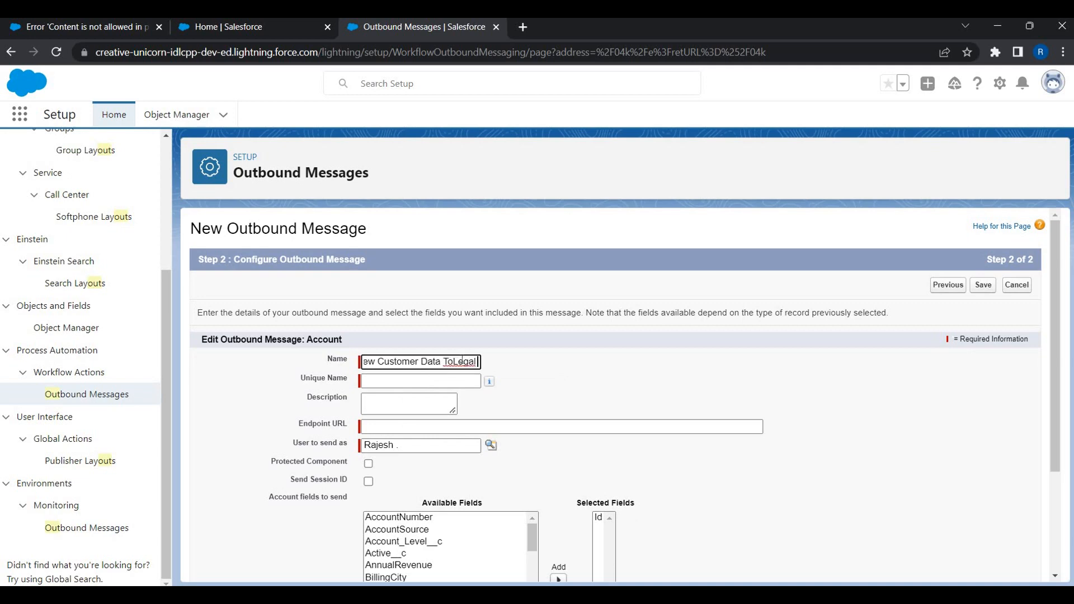
{"action": "key", "text": "BackSpace"}
{"action": "key", "text": "BackSpace"}
{"action": "key", "text": "BackSpace"}
{"action": "key", "text": "BackSpace"}
{"action": "key", "text": "BackSpace"}
{"action": "key", "text": "BackSpace"}
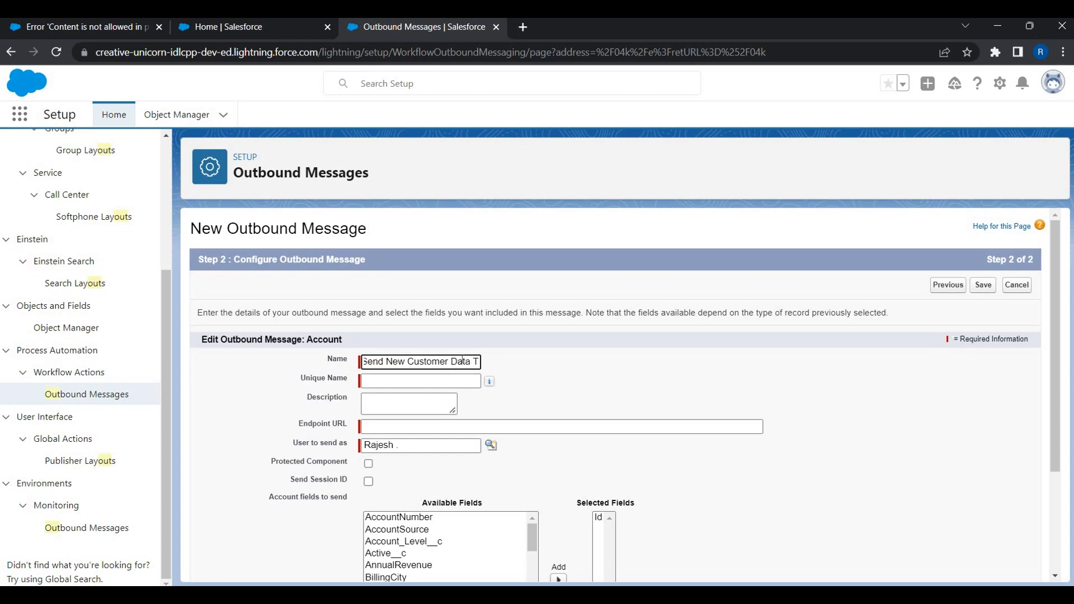
{"action": "type", "text": "o LEgal S"}
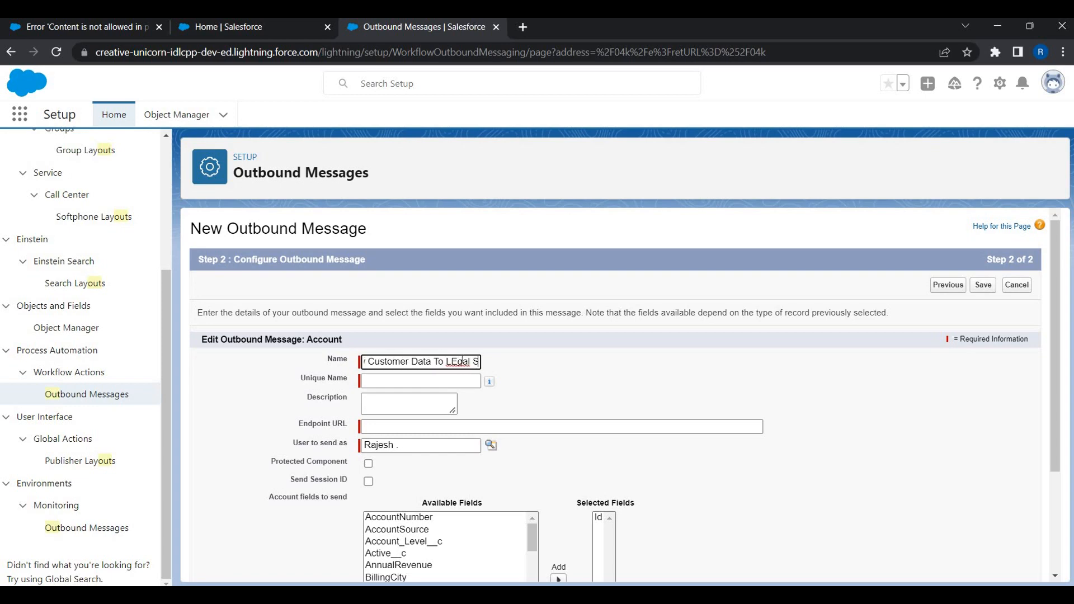
{"action": "key", "text": "BackSpace"}
{"action": "key", "text": "BackSpace"}
{"action": "key", "text": "BackSpace"}
{"action": "key", "text": "BackSpace"}
{"action": "key", "text": "BackSpace"}
{"action": "key", "text": "BackSpace"}
{"action": "type", "text": "e"}
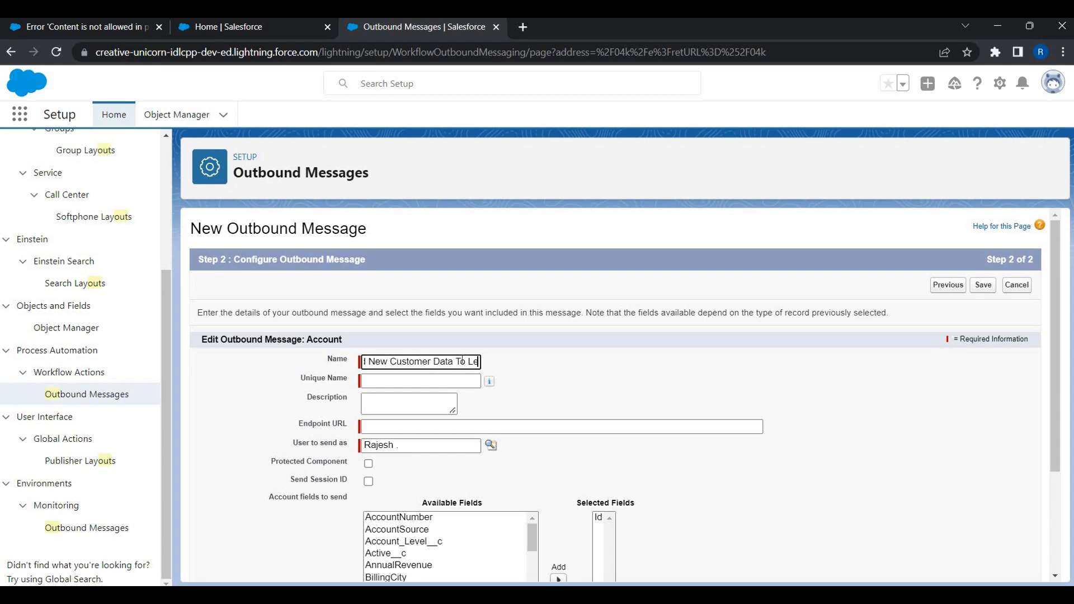
{"action": "type", "text": "gal System"}
{"action": "key", "text": "Tab"}
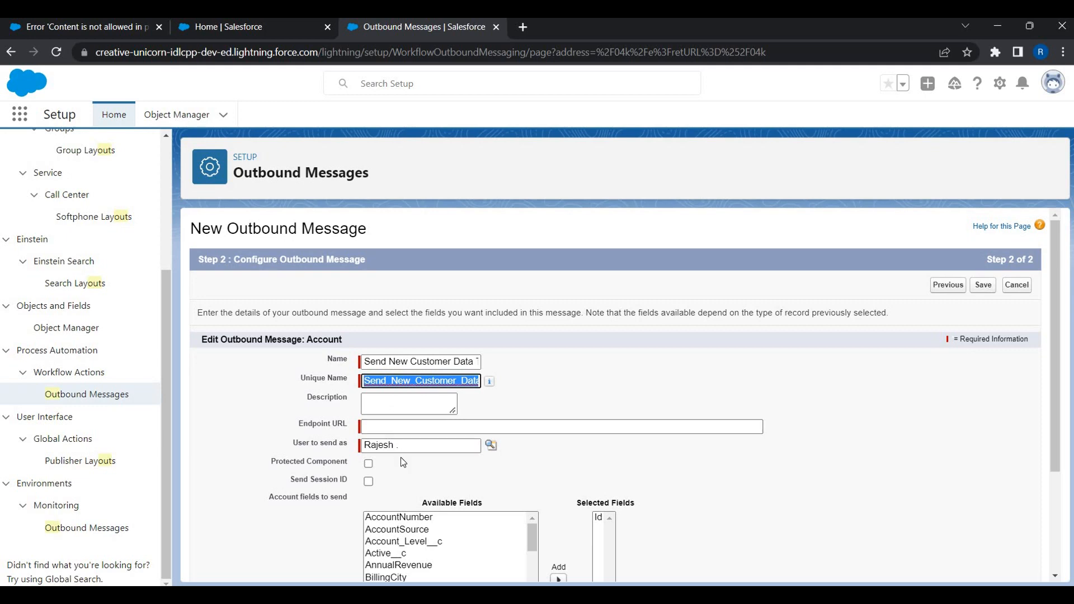
Add AccountNumber, AccountSource and AnnualRevenue to the fields the message sends.
{"action": "scroll", "coordinate": [401, 469], "scroll_direction": "down", "scroll_amount": 1}
{"action": "scroll", "coordinate": [400, 474], "scroll_direction": "down", "scroll_amount": 1}
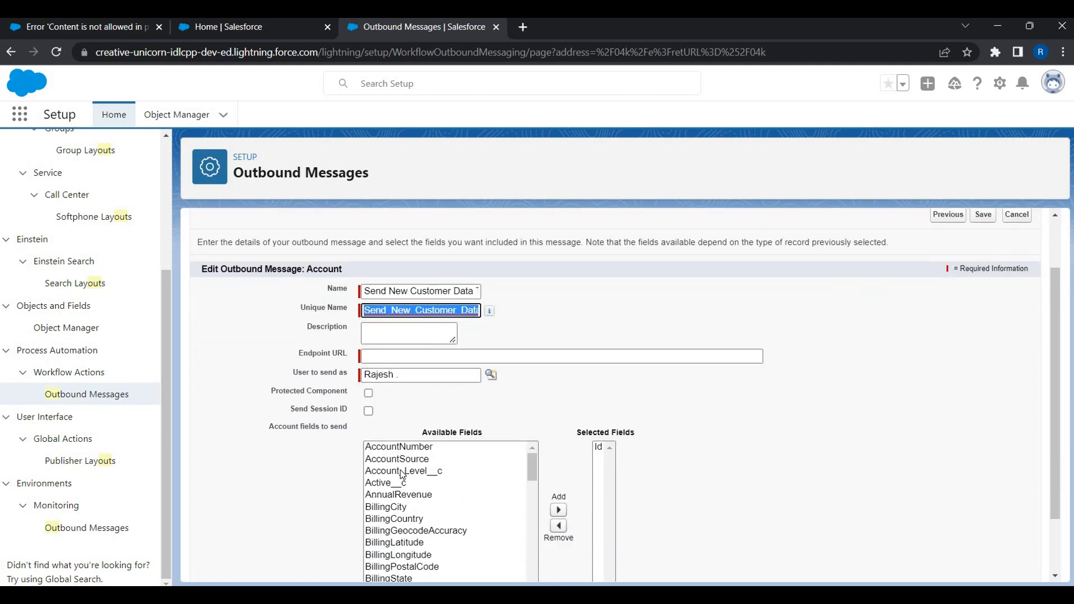
{"action": "scroll", "coordinate": [401, 474], "scroll_direction": "down", "scroll_amount": 2}
{"action": "scroll", "coordinate": [401, 474], "scroll_direction": "up", "scroll_amount": 2}
{"action": "scroll", "coordinate": [513, 378], "scroll_direction": "down", "scroll_amount": 2}
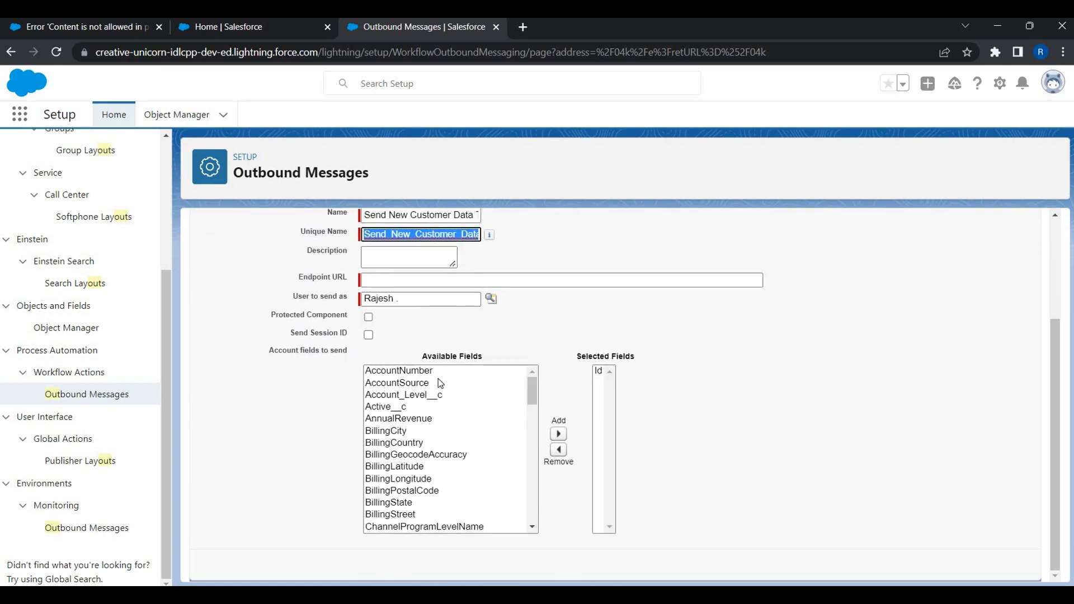
{"action": "left_click", "coordinate": [411, 372]}
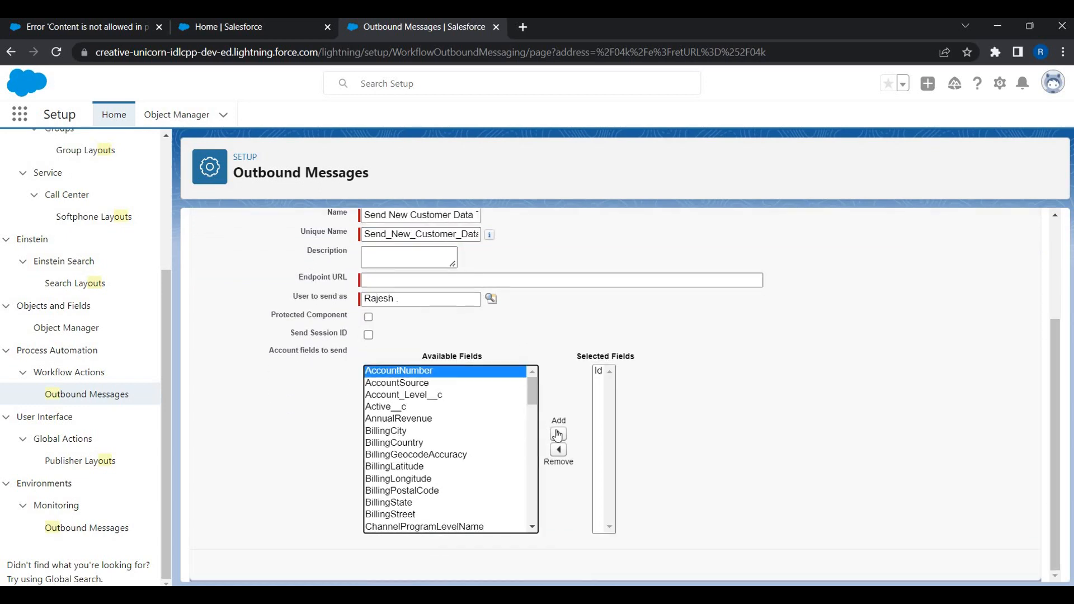
{"action": "left_click", "coordinate": [558, 434]}
{"action": "left_click", "coordinate": [412, 375]}
{"action": "left_click", "coordinate": [555, 434]}
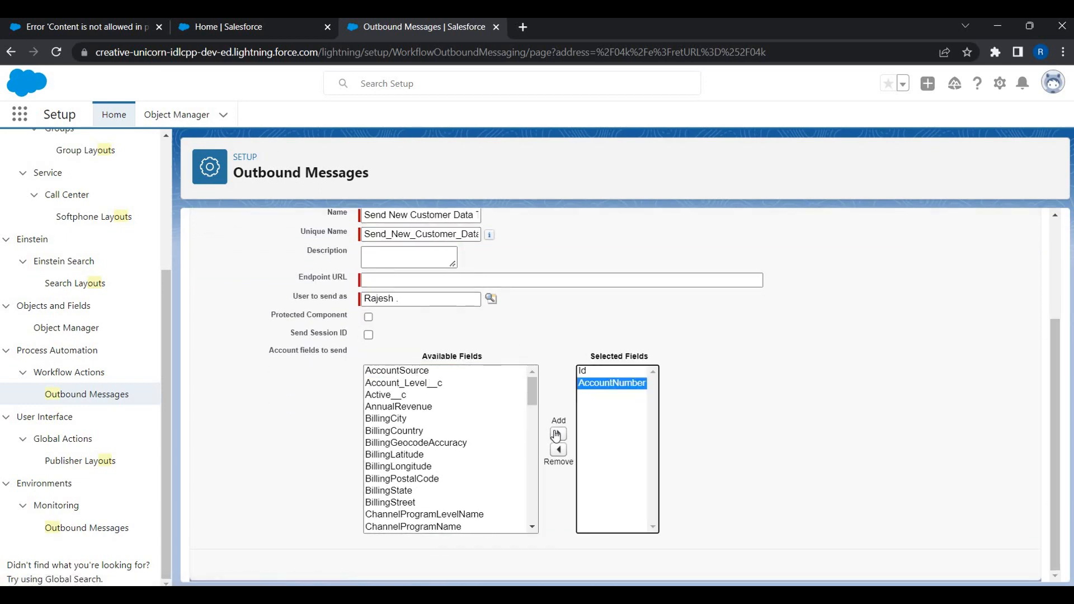
{"action": "left_click", "coordinate": [450, 396]}
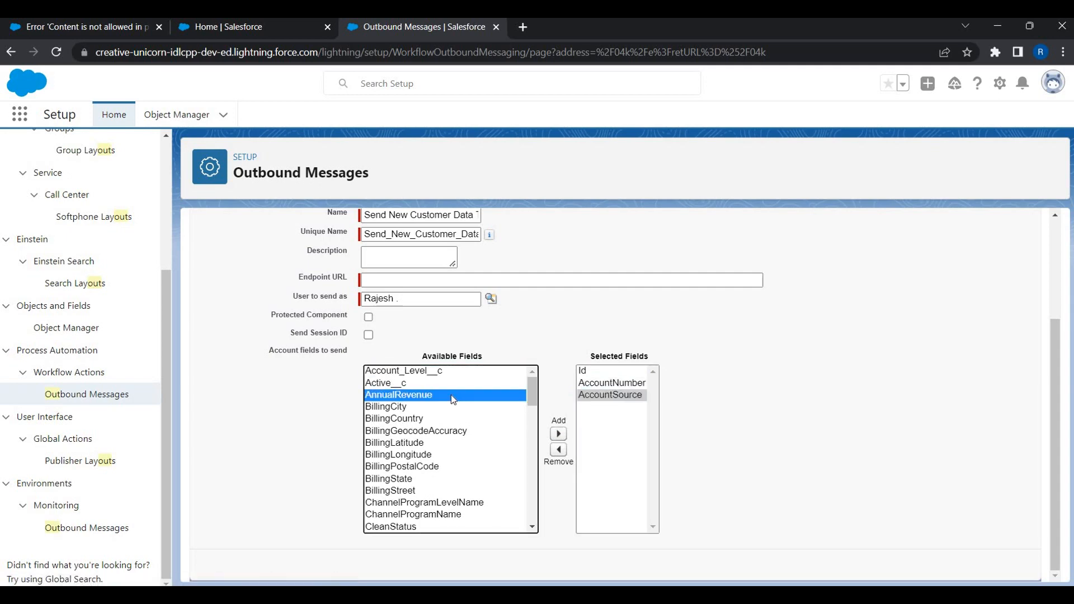
{"action": "left_click", "coordinate": [558, 434]}
Add BillingCity, BillingCountry, BillingState and BillingStreet to the selected fields.
{"action": "left_click", "coordinate": [410, 397]}
{"action": "left_click", "coordinate": [410, 407], "text": "ctrl"}
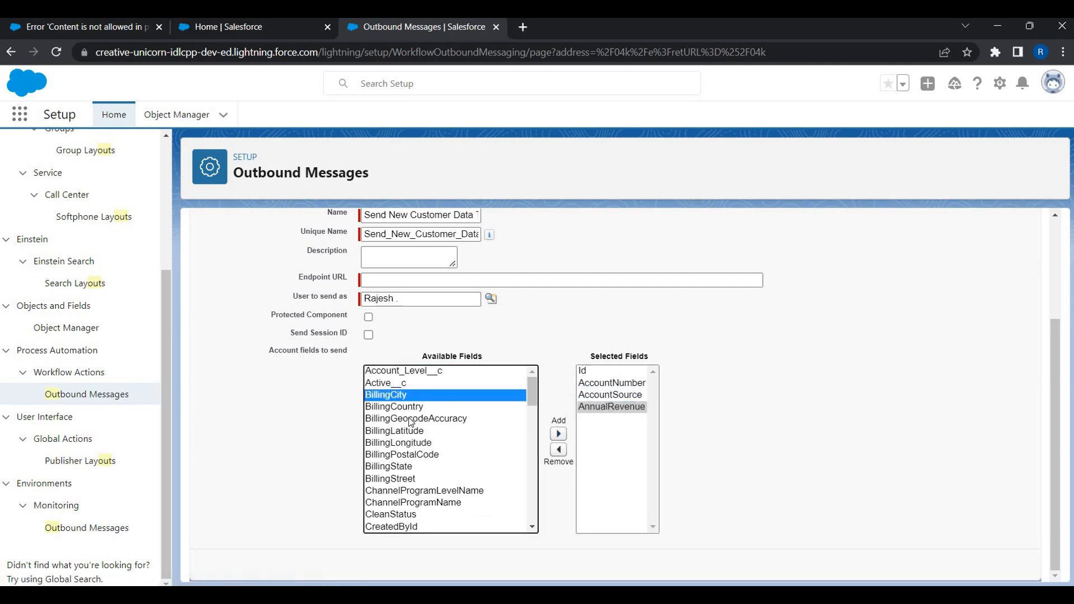
{"action": "left_click", "coordinate": [398, 467], "text": "ctrl"}
{"action": "left_click", "coordinate": [399, 479], "text": "ctrl"}
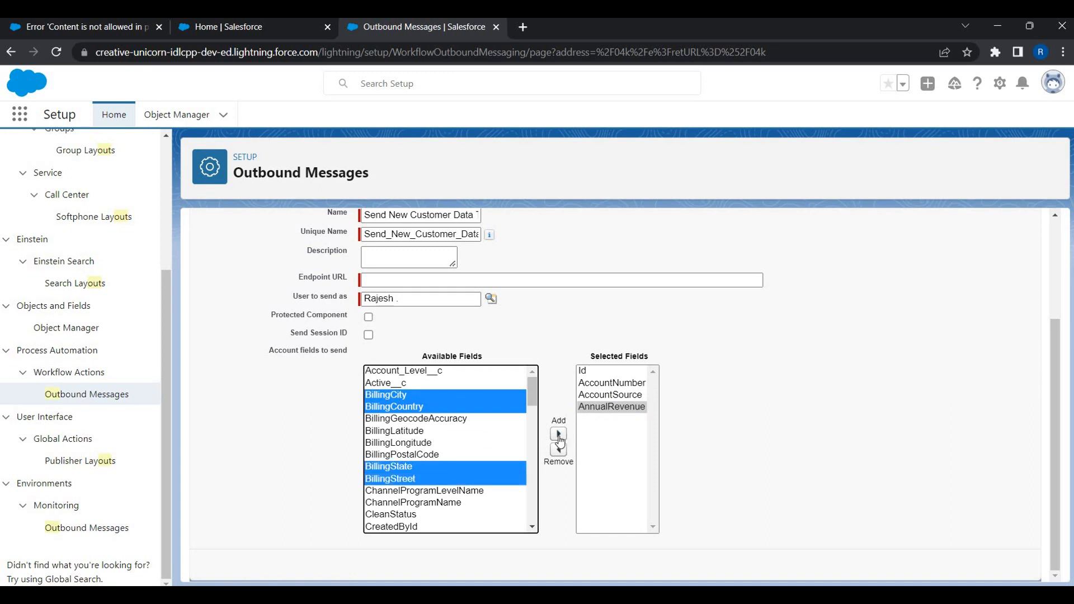
{"action": "left_click", "coordinate": [558, 434]}
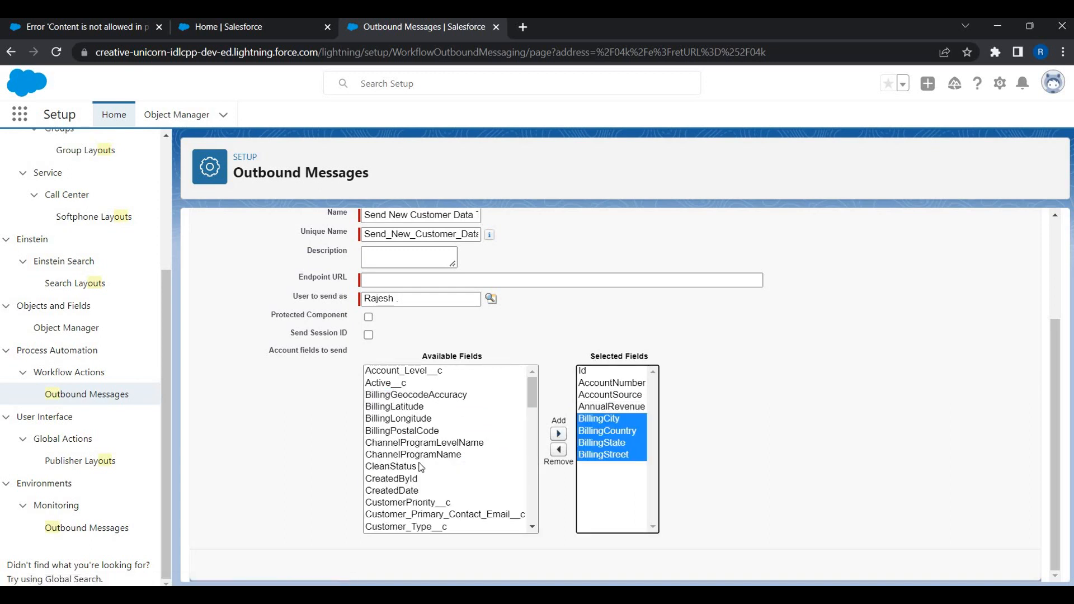
Add the Name field to the selected fields, leaving the Endpoint URL empty.
{"action": "scroll", "coordinate": [421, 467], "scroll_direction": "down", "scroll_amount": 2}
{"action": "scroll", "coordinate": [421, 471], "scroll_direction": "down", "scroll_amount": 4}
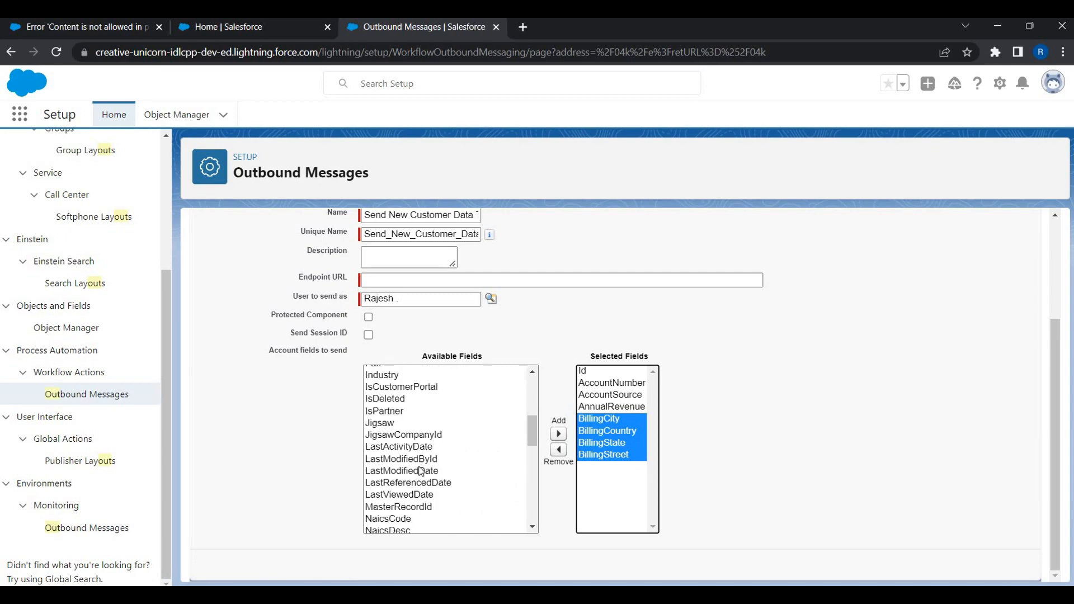
{"action": "left_click", "coordinate": [421, 472]}
{"action": "key", "text": "Down"}
{"action": "key", "text": "Down"}
{"action": "key", "text": "Down"}
{"action": "key", "text": "Down"}
{"action": "scroll", "coordinate": [408, 478], "scroll_direction": "down", "scroll_amount": 2}
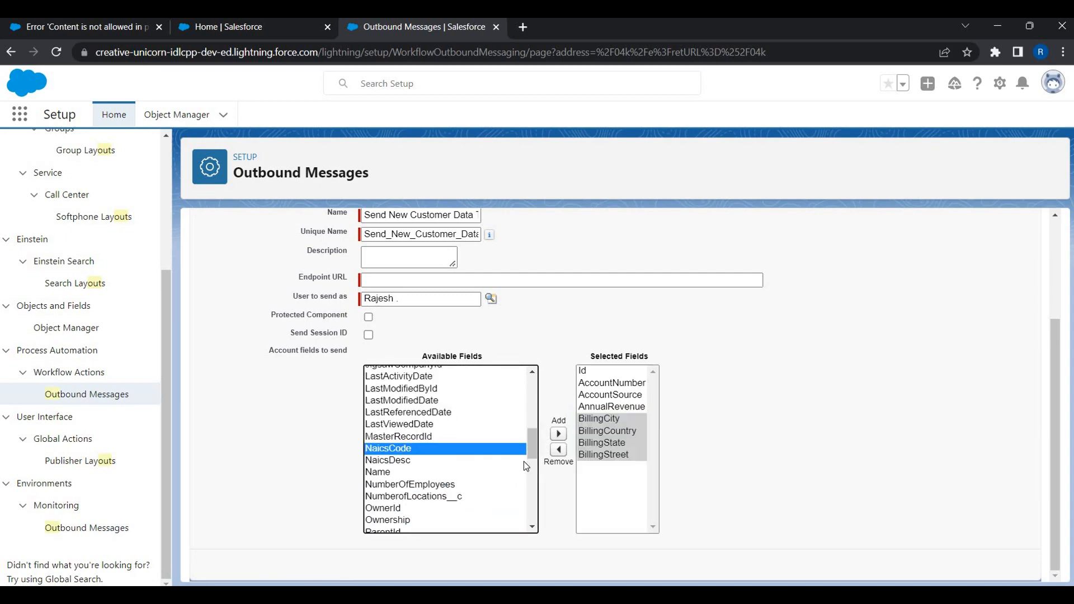
{"action": "key", "text": "Down"}
{"action": "key", "text": "Down"}
{"action": "left_click", "coordinate": [557, 434]}
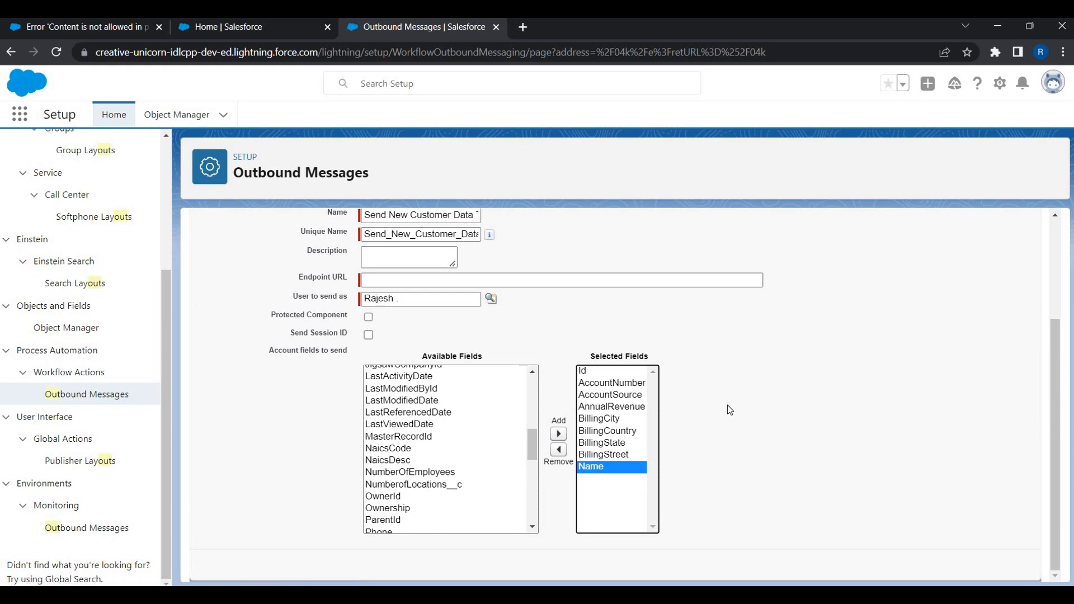
{"action": "scroll", "coordinate": [358, 430], "scroll_direction": "up", "scroll_amount": 3}
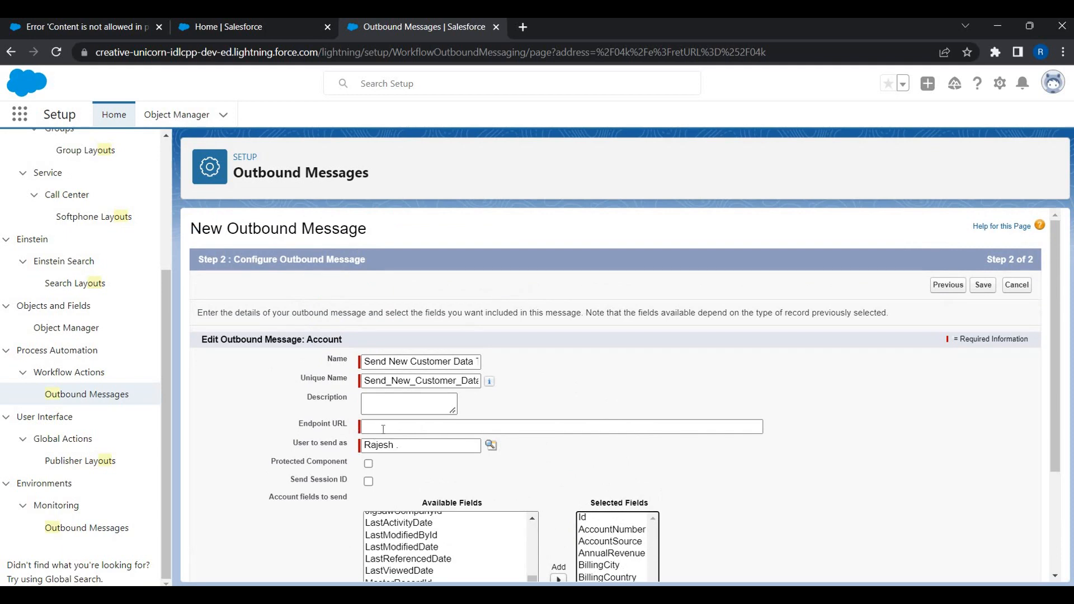
{"action": "left_click", "coordinate": [425, 427]}
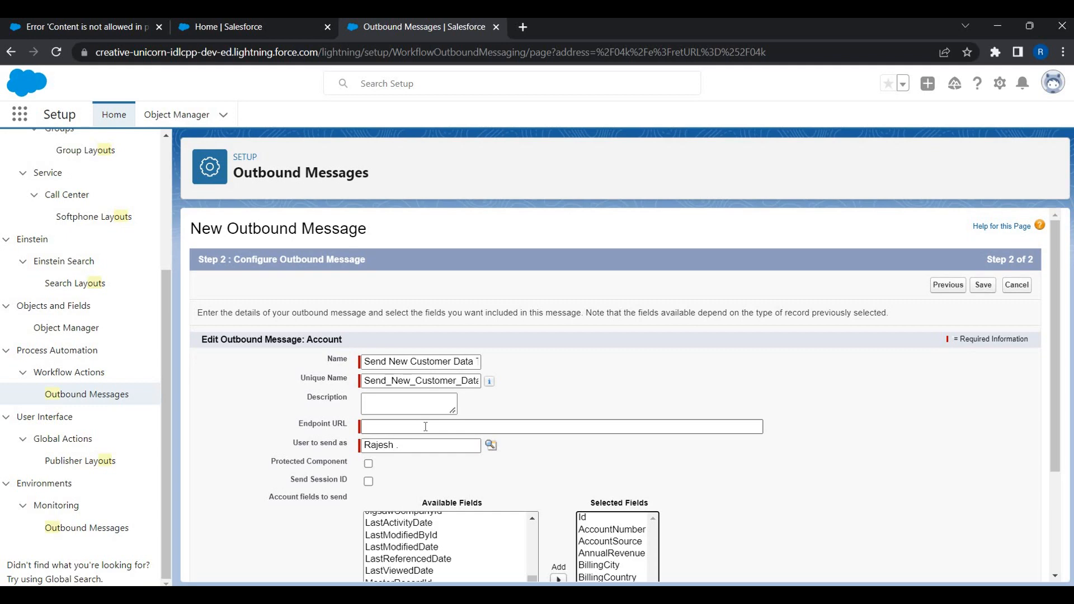
Open Webhook.site in a new tab and delete its three old captured requests.
{"action": "left_click", "coordinate": [531, 31]}
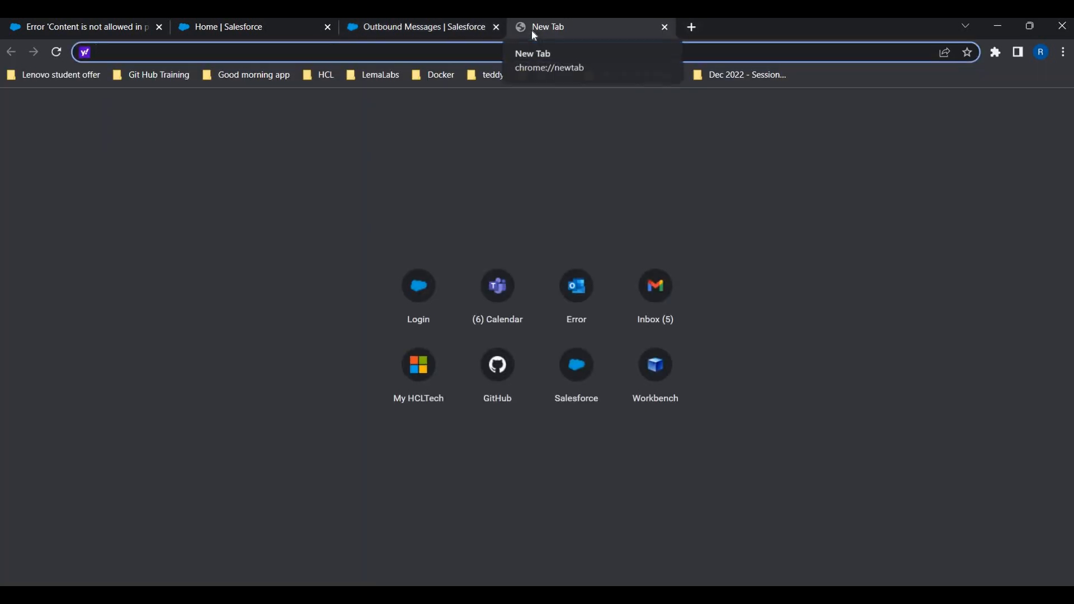
{"action": "type", "text": "we"}
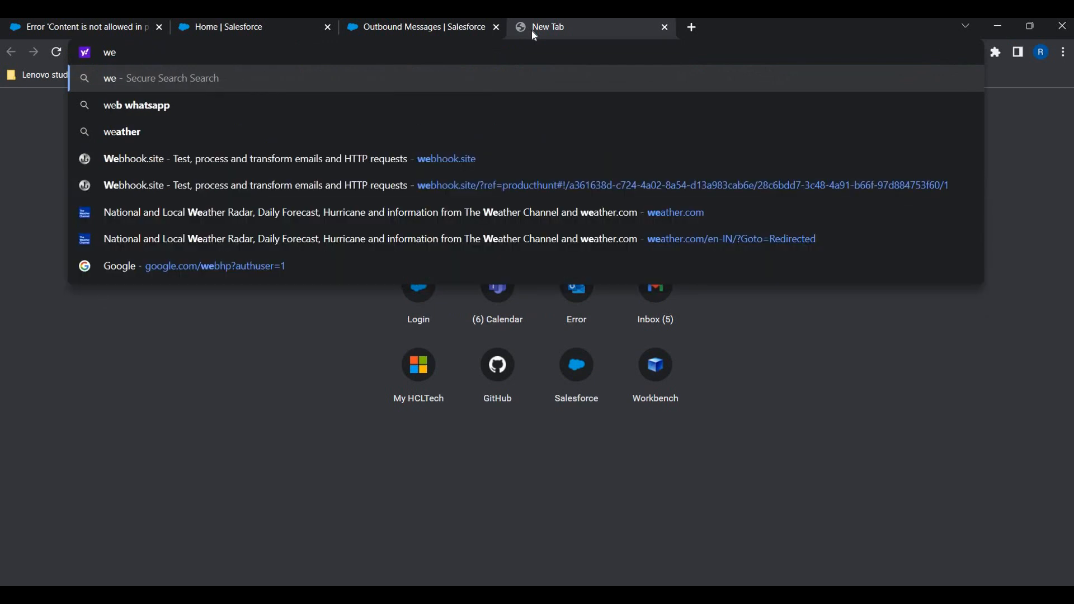
{"action": "key", "text": "Down"}
{"action": "key", "text": "Down"}
{"action": "key", "text": "Down"}
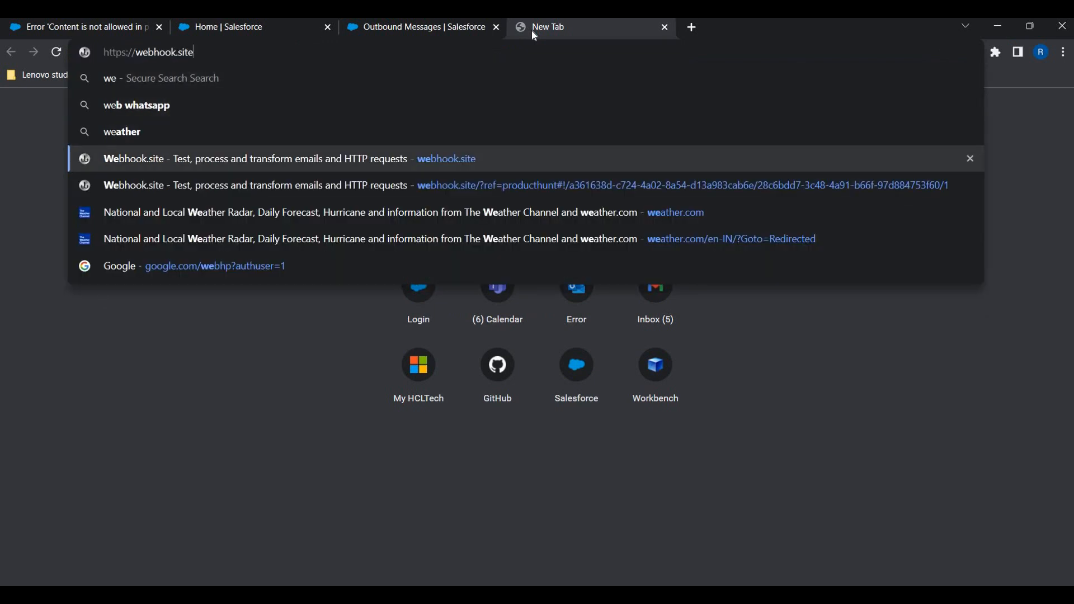
{"action": "key", "text": "Return"}
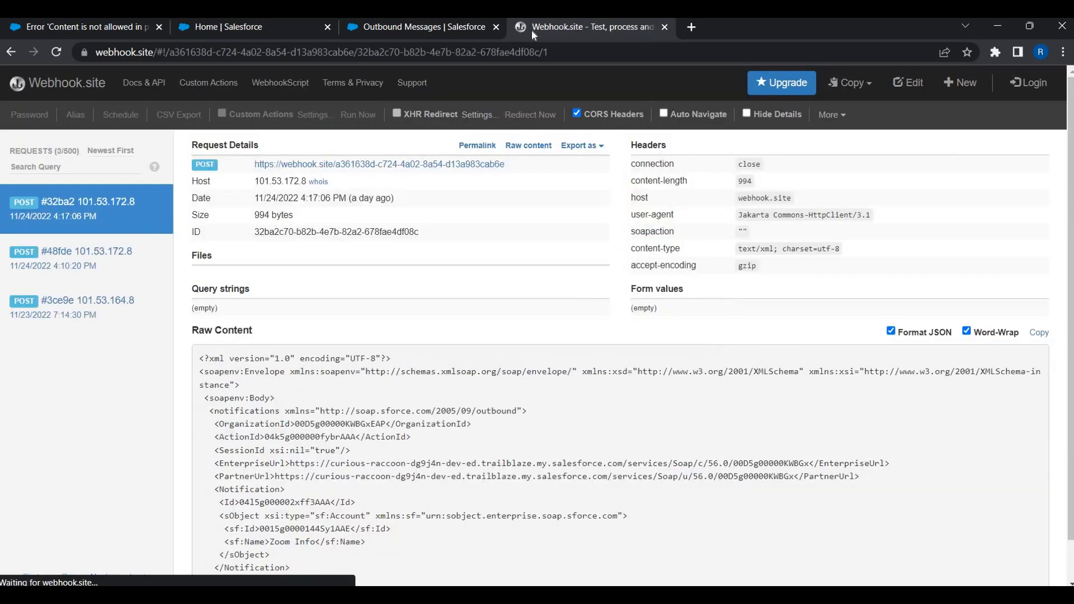
{"action": "left_click", "coordinate": [159, 210]}
{"action": "left_click", "coordinate": [159, 210]}
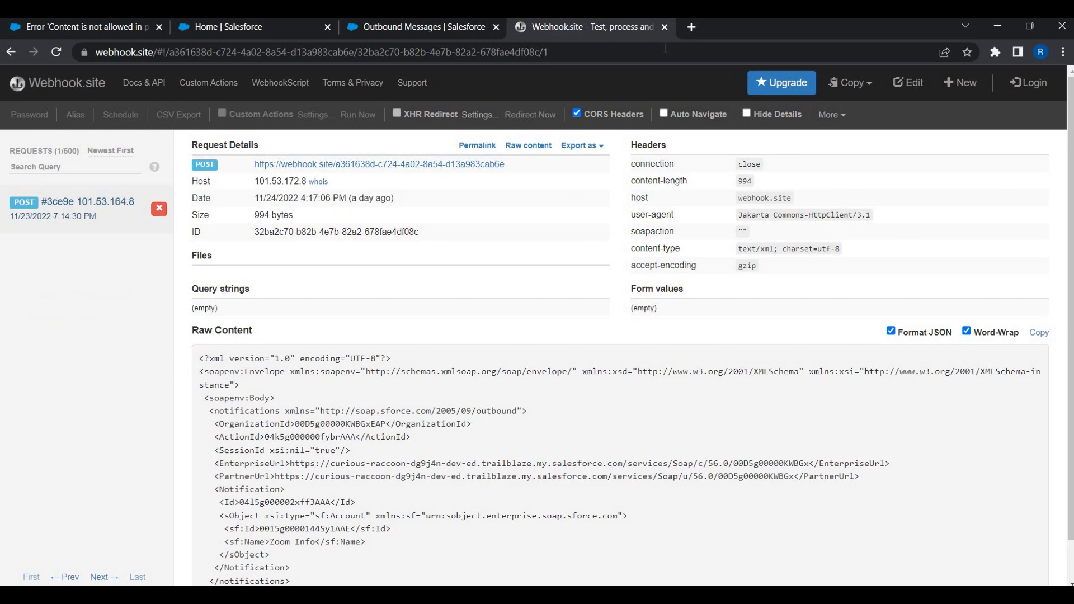
{"action": "left_click", "coordinate": [160, 211]}
Search for request.bin in another tab, then close that tab.
{"action": "left_click", "coordinate": [692, 31]}
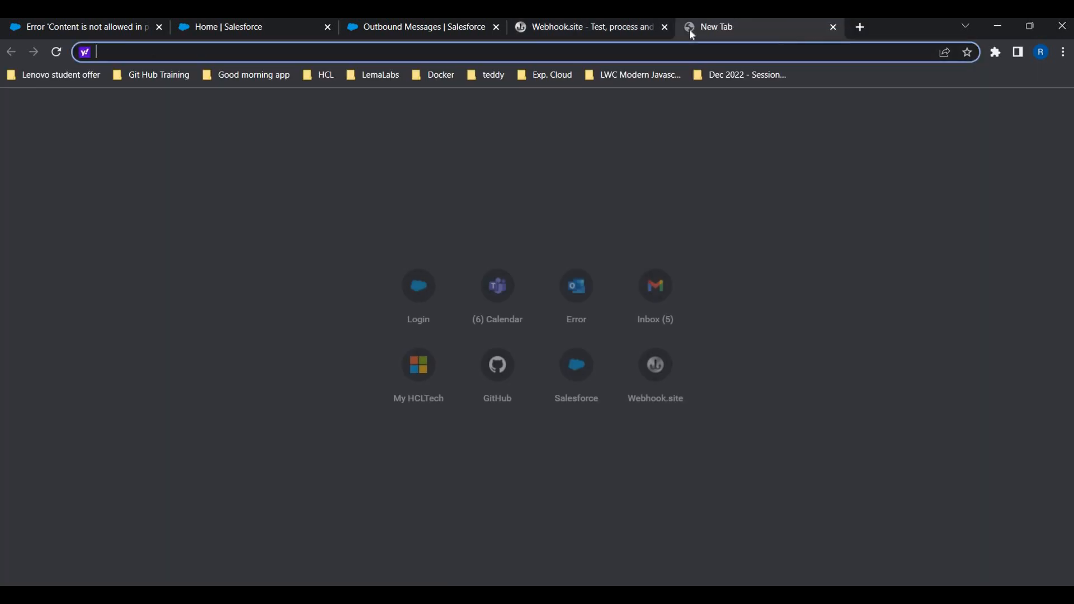
{"action": "type", "text": "request"}
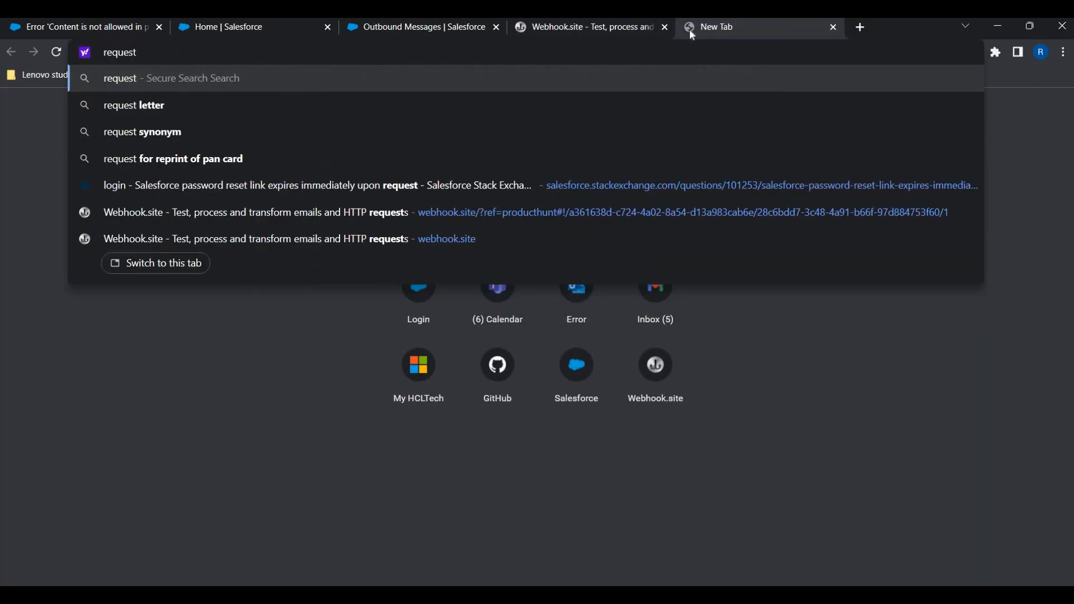
{"action": "type", "text": "."}
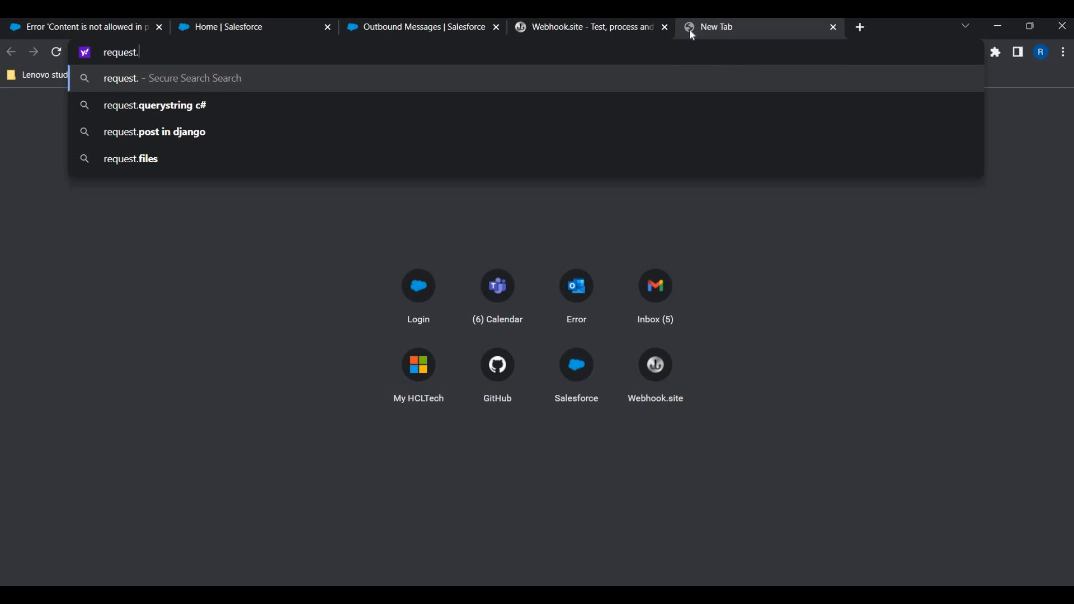
{"action": "type", "text": "bin"}
{"action": "key", "text": "Return"}
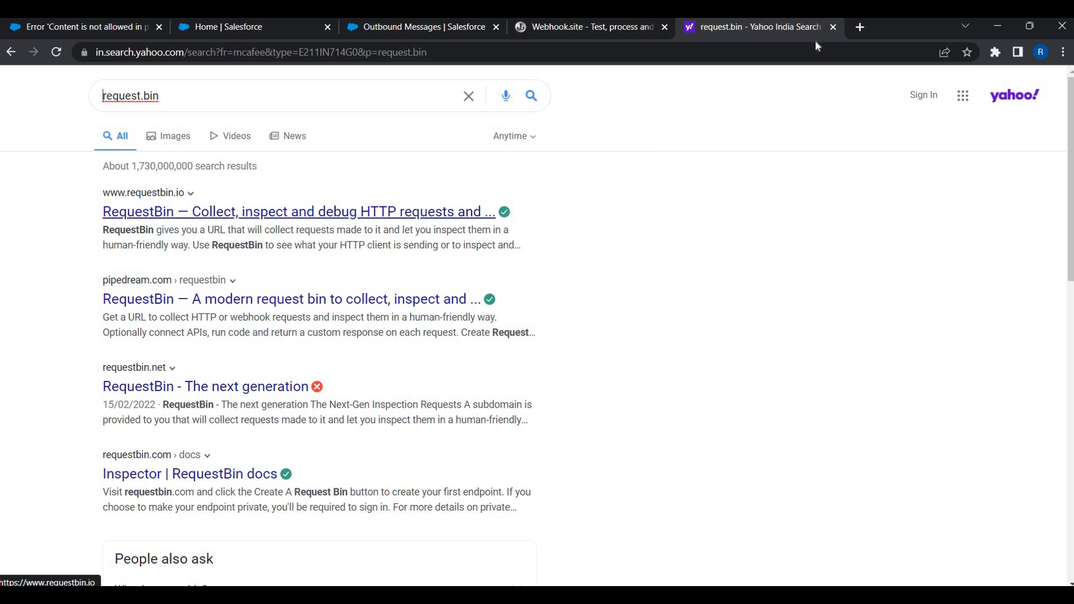
{"action": "key", "text": "ctrl+w"}
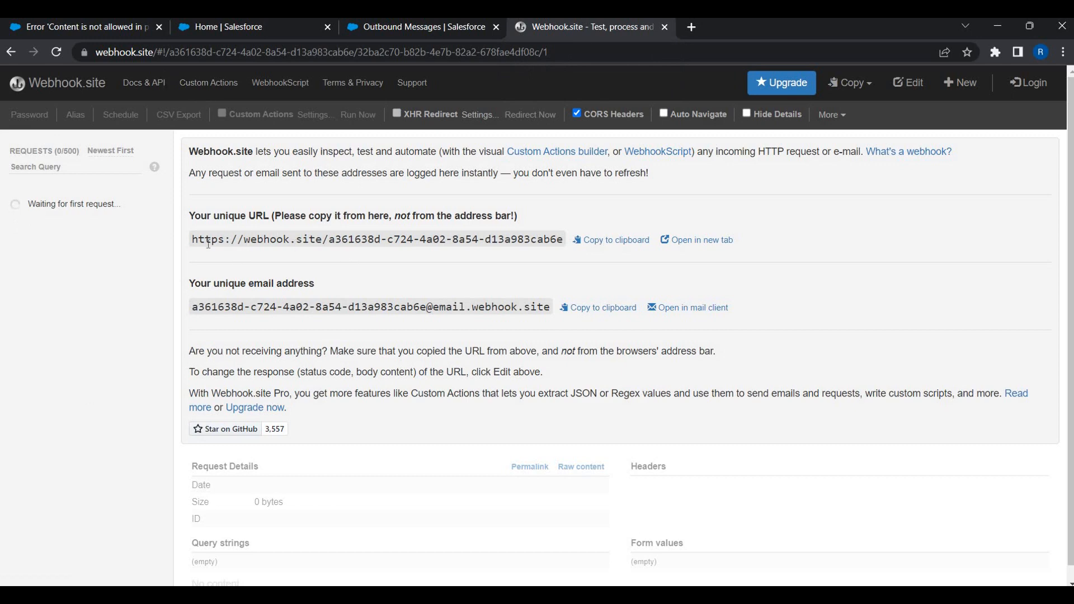
Copy the unique Webhook.site URL and paste it into the outbound message's Endpoint URL.
{"action": "left_click", "coordinate": [617, 243]}
{"action": "left_click", "coordinate": [449, 30]}
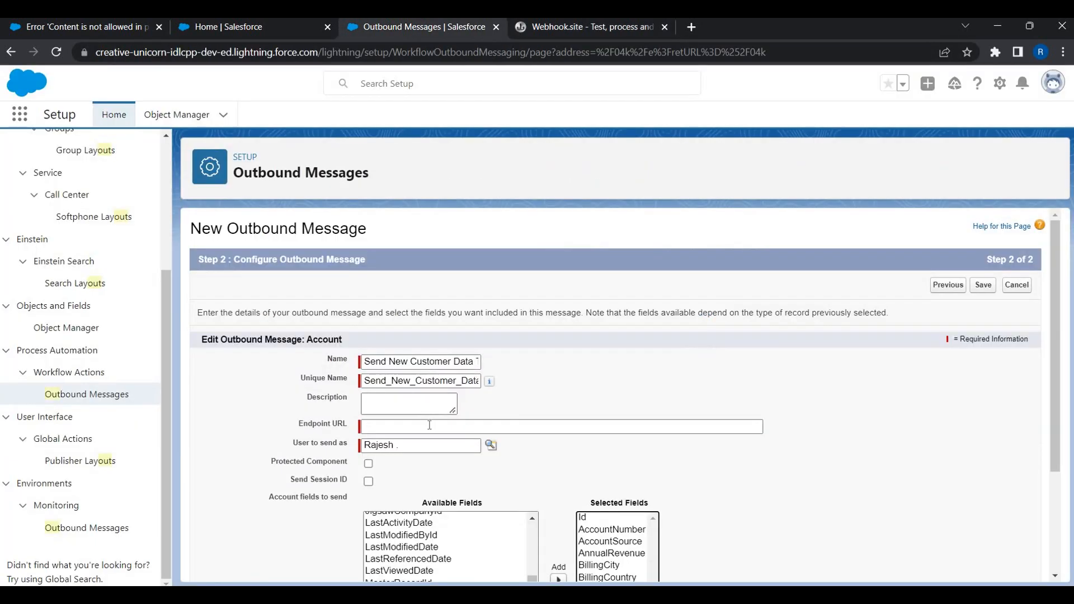
{"action": "left_click", "coordinate": [430, 425]}
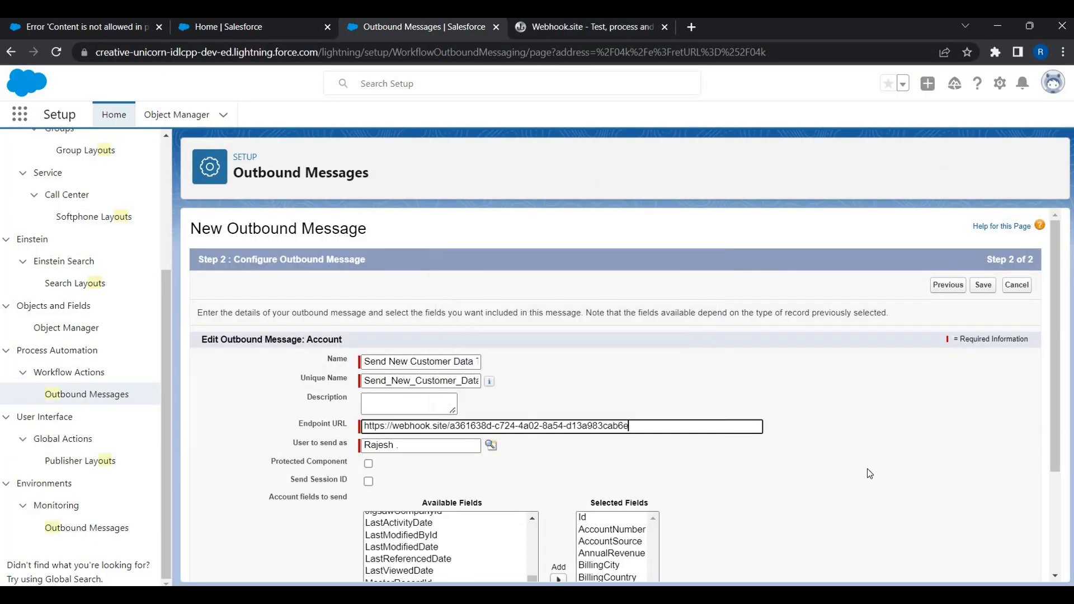
{"action": "left_click", "coordinate": [868, 469]}
{"action": "scroll", "coordinate": [867, 469], "scroll_direction": "down", "scroll_amount": 3}
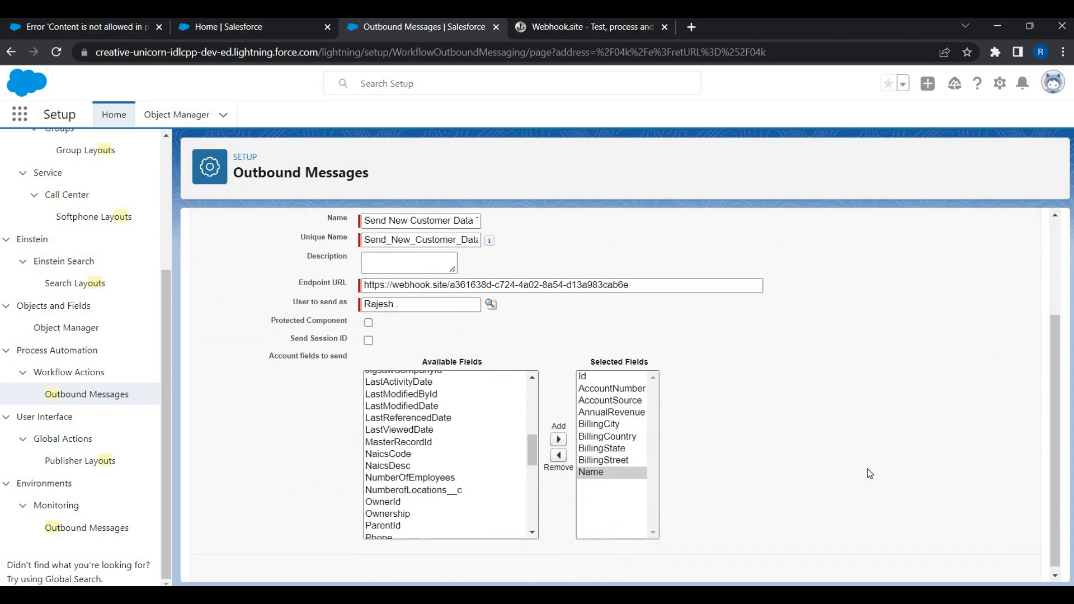
{"action": "scroll", "coordinate": [867, 468], "scroll_direction": "up", "scroll_amount": 3}
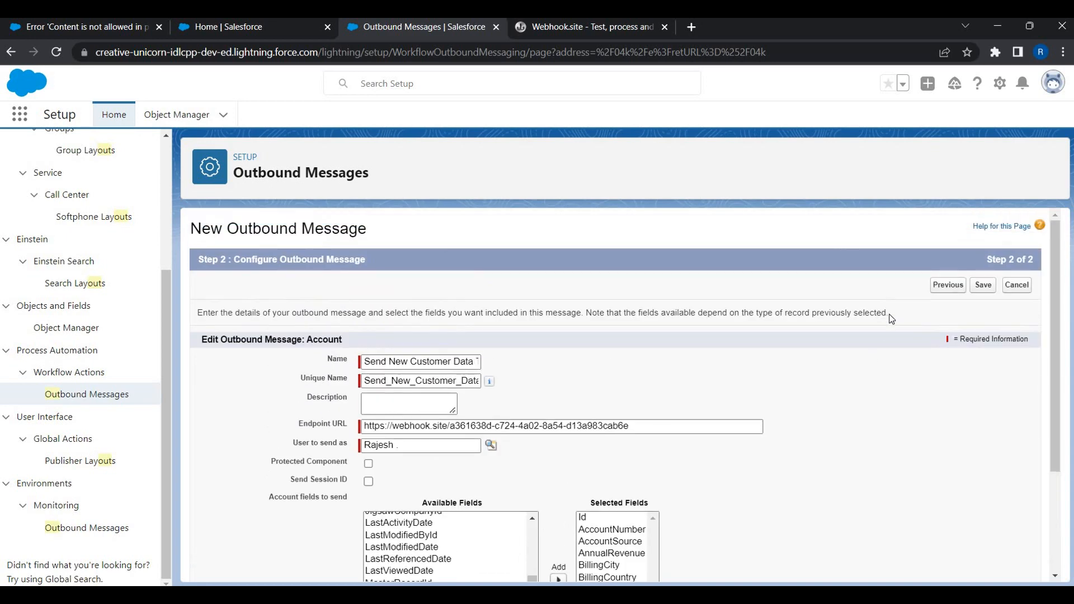
Save the outbound message and open Webhook.site's Edit URL response settings.
{"action": "left_click", "coordinate": [984, 285]}
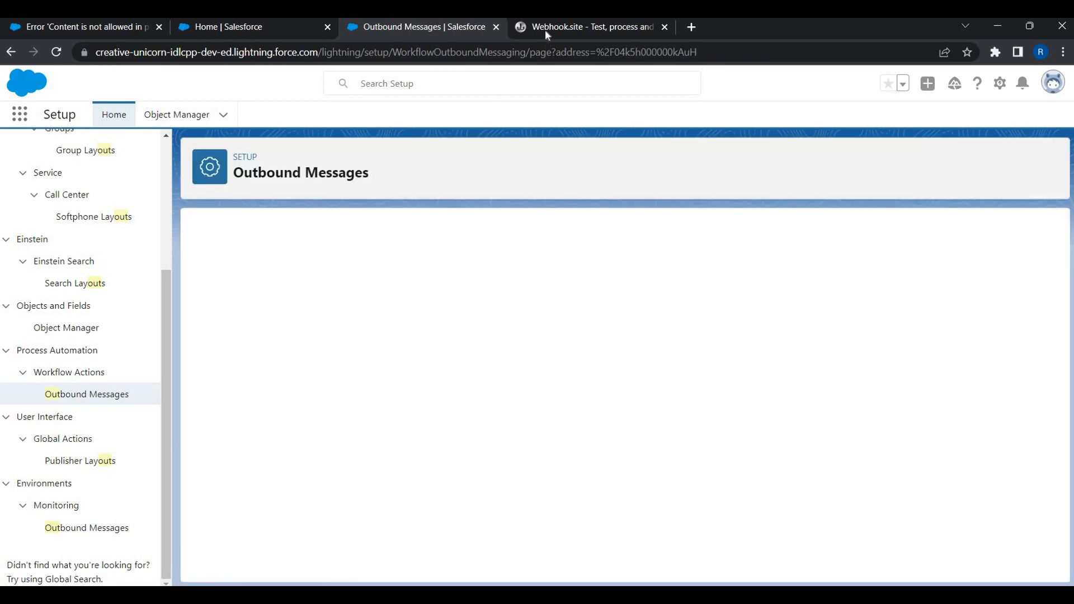
{"action": "key", "text": "ctrl+Tab"}
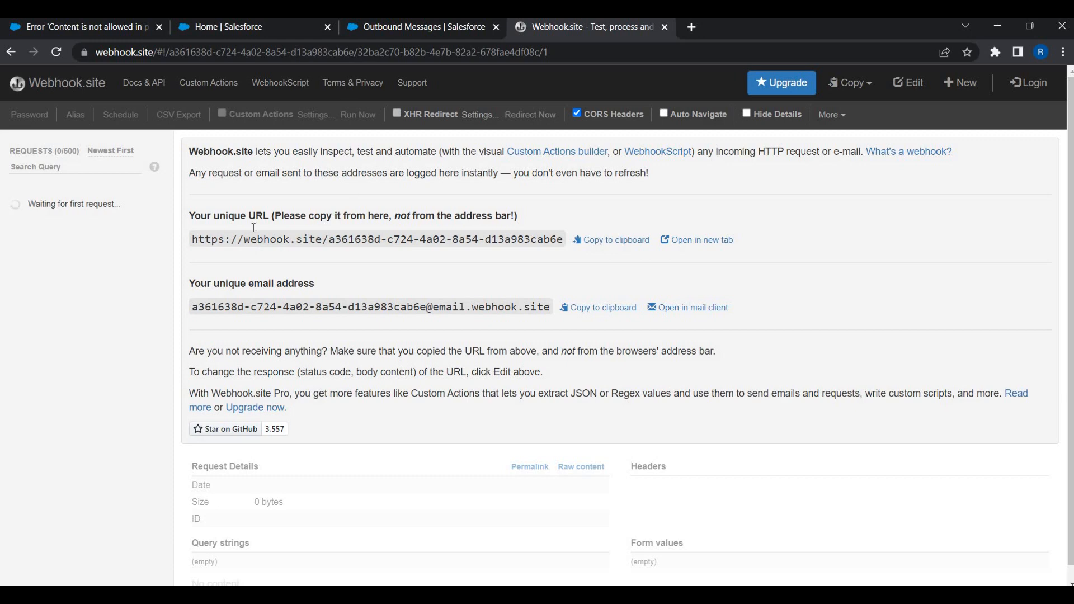
{"action": "left_click", "coordinate": [908, 84]}
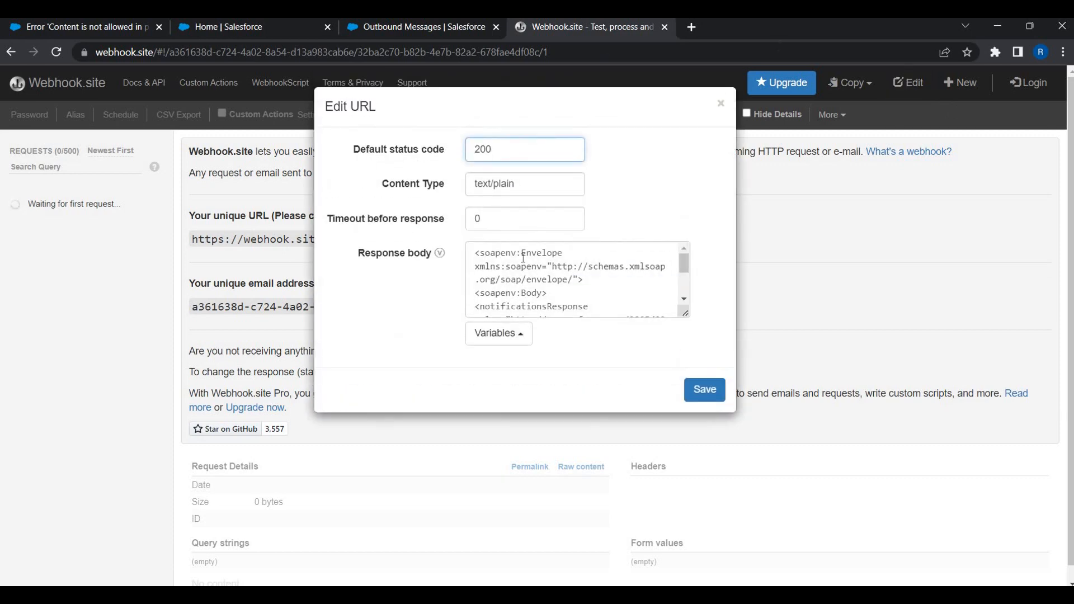
Bring up the Salesforce Help article on the 'Content is not allowed in prolog' error.
{"action": "scroll", "coordinate": [556, 257], "scroll_direction": "down", "scroll_amount": 5}
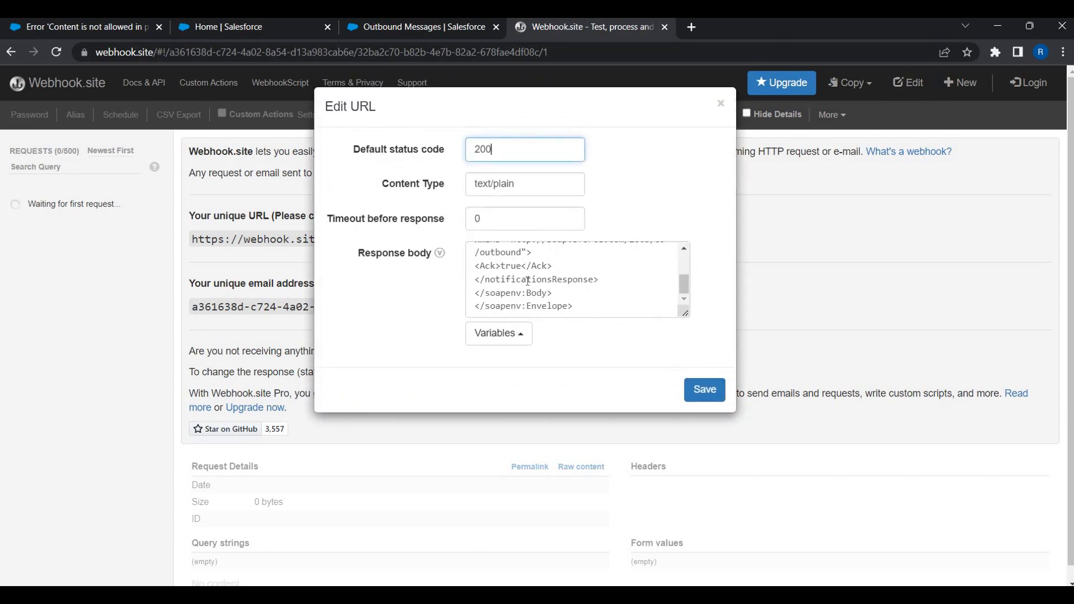
{"action": "scroll", "coordinate": [556, 257], "scroll_direction": "up", "scroll_amount": 5}
{"action": "left_click", "coordinate": [100, 33]}
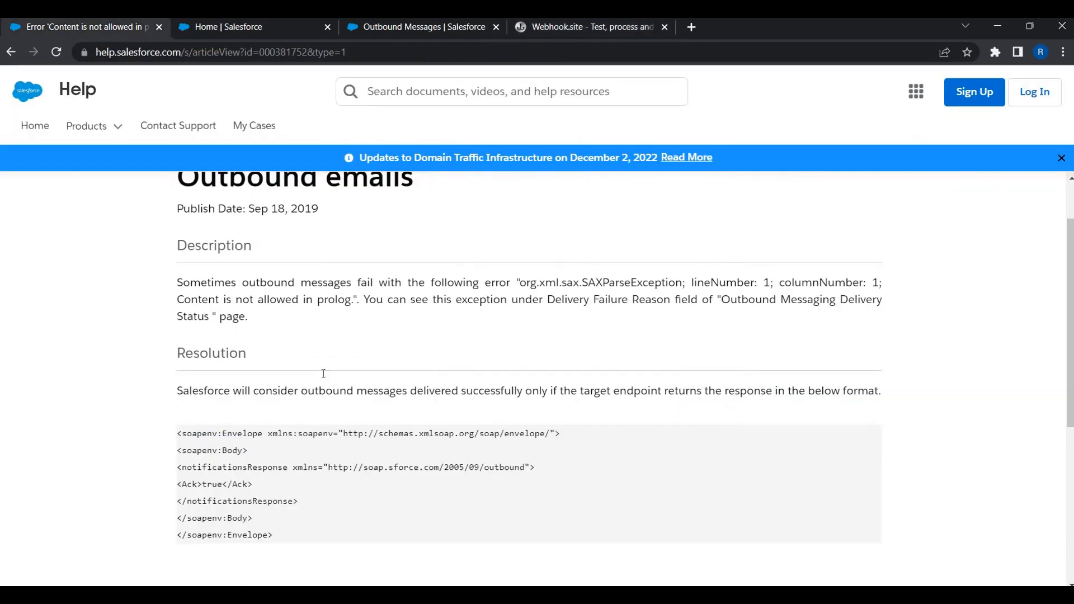
Copy the article's soapenv:Envelope acknowledgement XML from the Resolution section.
{"action": "scroll", "coordinate": [322, 374], "scroll_direction": "up", "scroll_amount": 1}
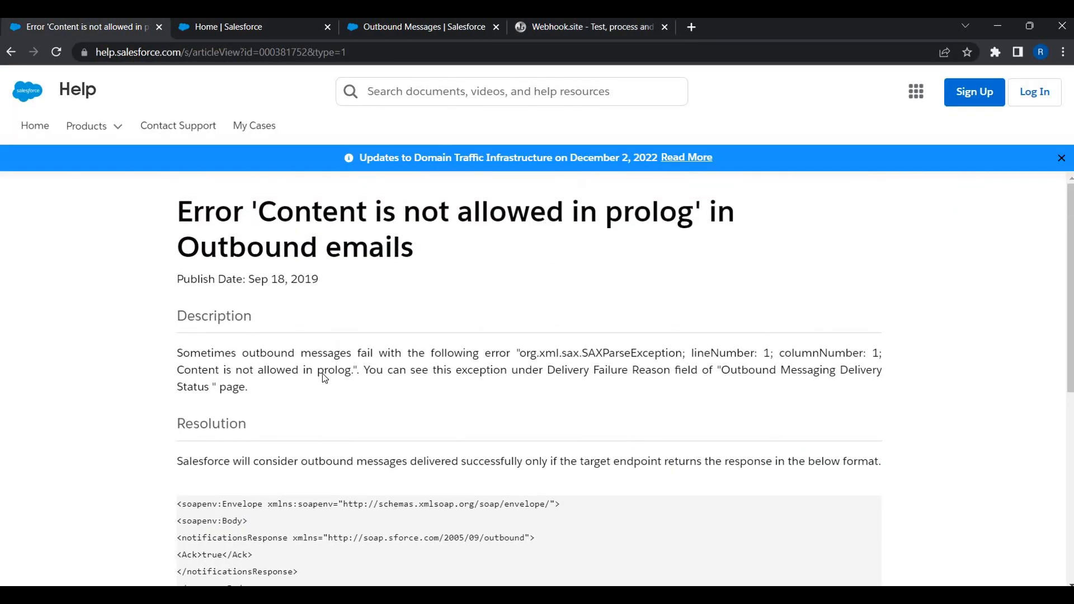
{"action": "scroll", "coordinate": [322, 374], "scroll_direction": "down", "scroll_amount": 2}
{"action": "scroll", "coordinate": [263, 304], "scroll_direction": "up", "scroll_amount": 1}
{"action": "scroll", "coordinate": [177, 367], "scroll_direction": "down", "scroll_amount": 1}
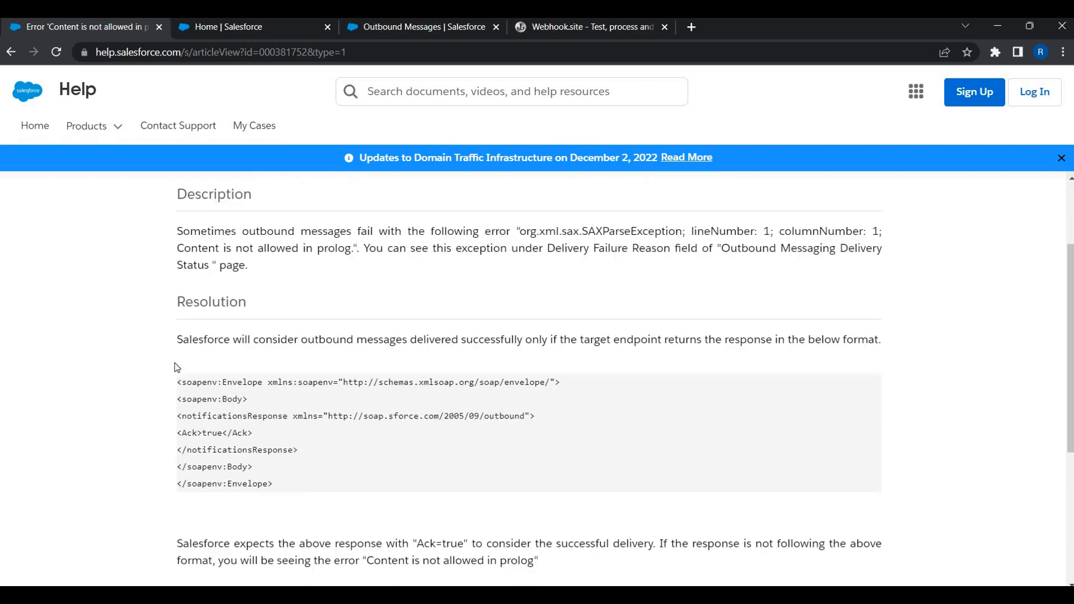
{"action": "left_click_drag", "start_coordinate": [177, 367], "coordinate": [272, 462]}
{"action": "key", "text": "ctrl+c"}
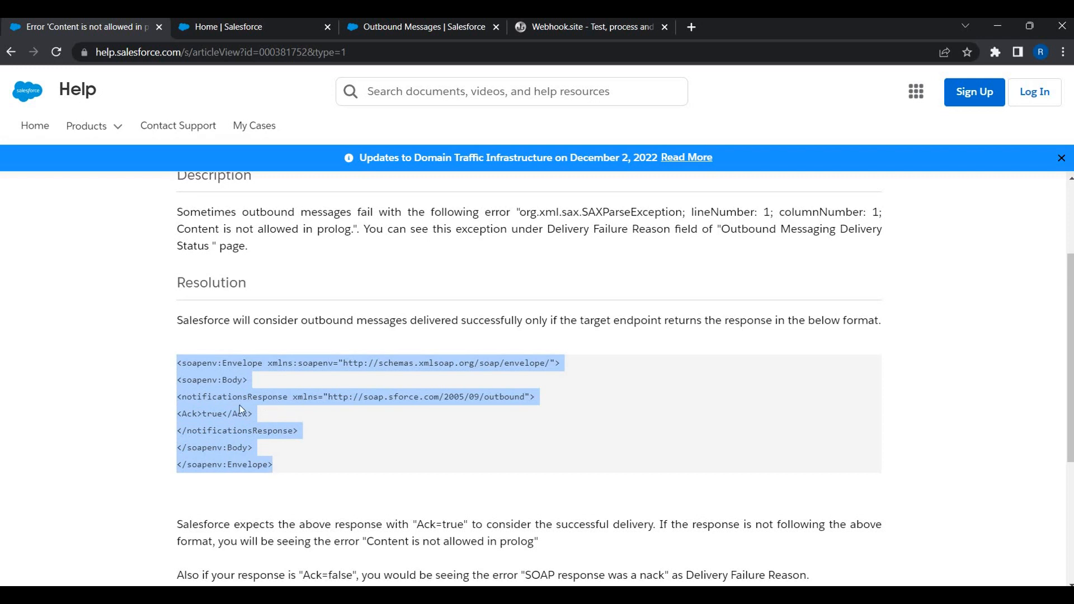
{"action": "left_click", "coordinate": [535, 24]}
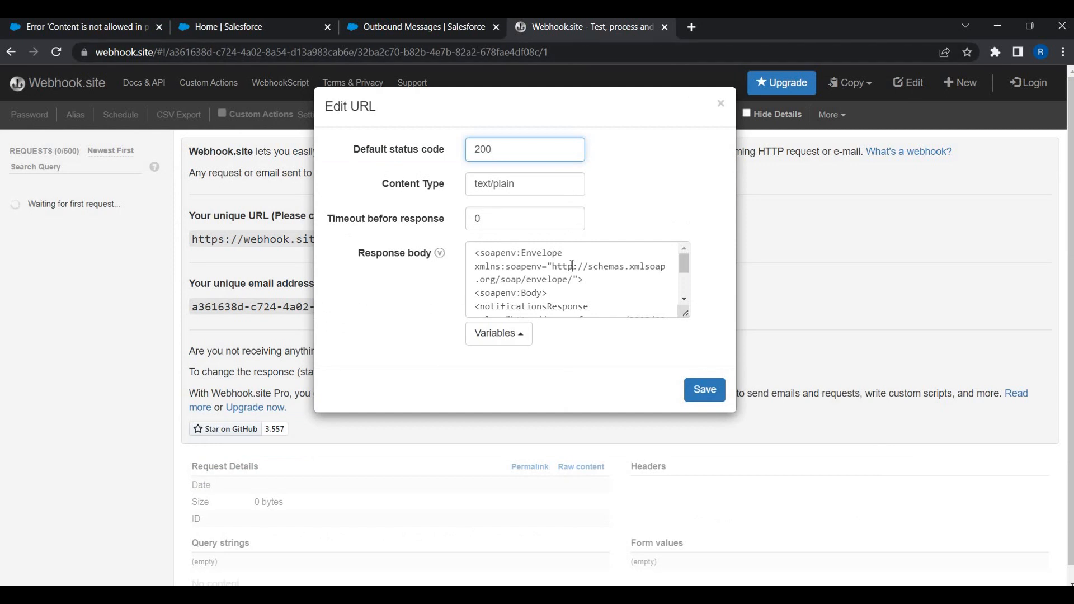
Replace the Webhook.site response body with the pasted SOAP acknowledgement envelope and save.
{"action": "left_click", "coordinate": [571, 262]}
{"action": "key", "text": "ctrl+a"}
{"action": "key", "text": "ctrl+v"}
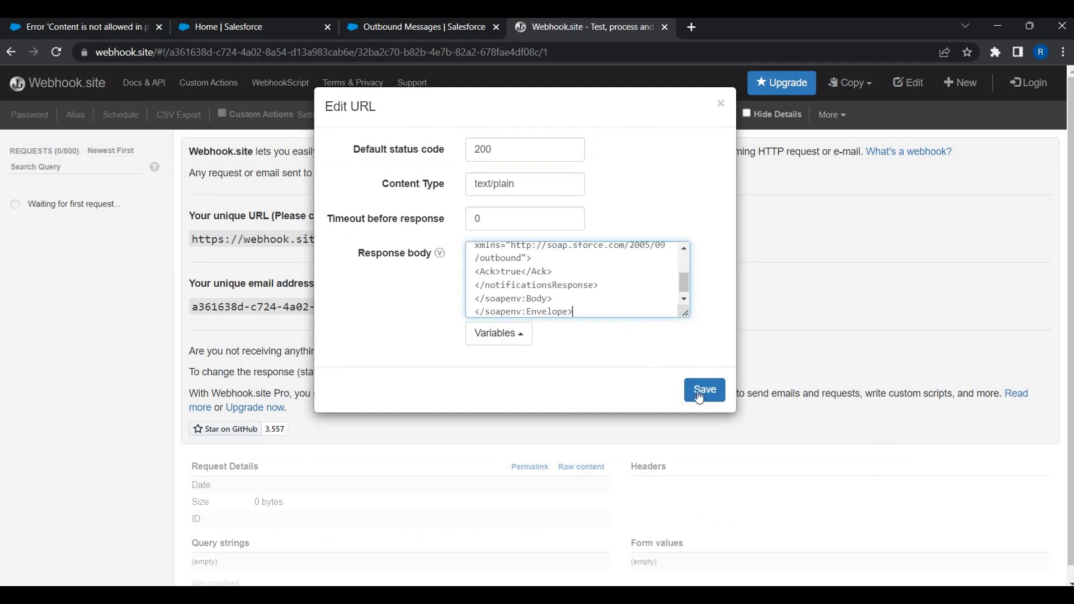
{"action": "left_click", "coordinate": [704, 389]}
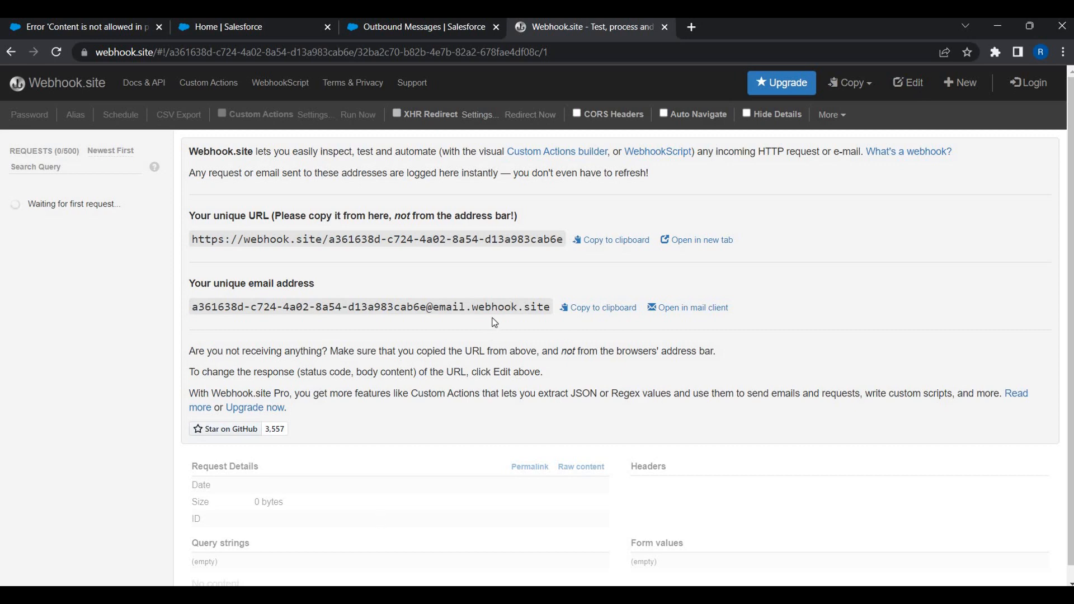
Duplicate the Outbound Messages page into a second browser tab.
{"action": "left_click", "coordinate": [415, 26]}
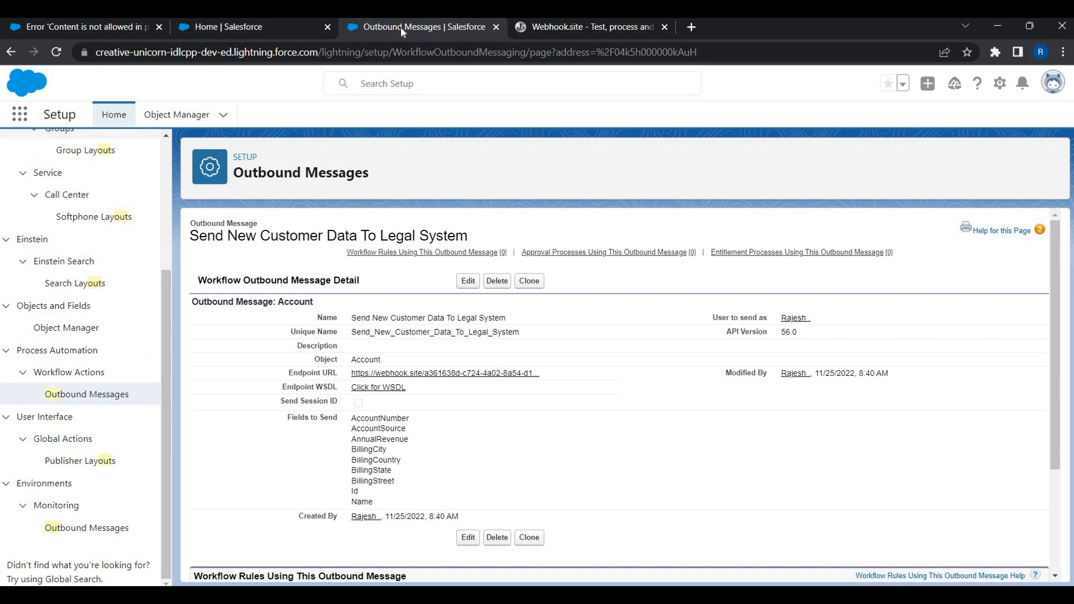
{"action": "scroll", "coordinate": [103, 196], "scroll_direction": "up", "scroll_amount": 4}
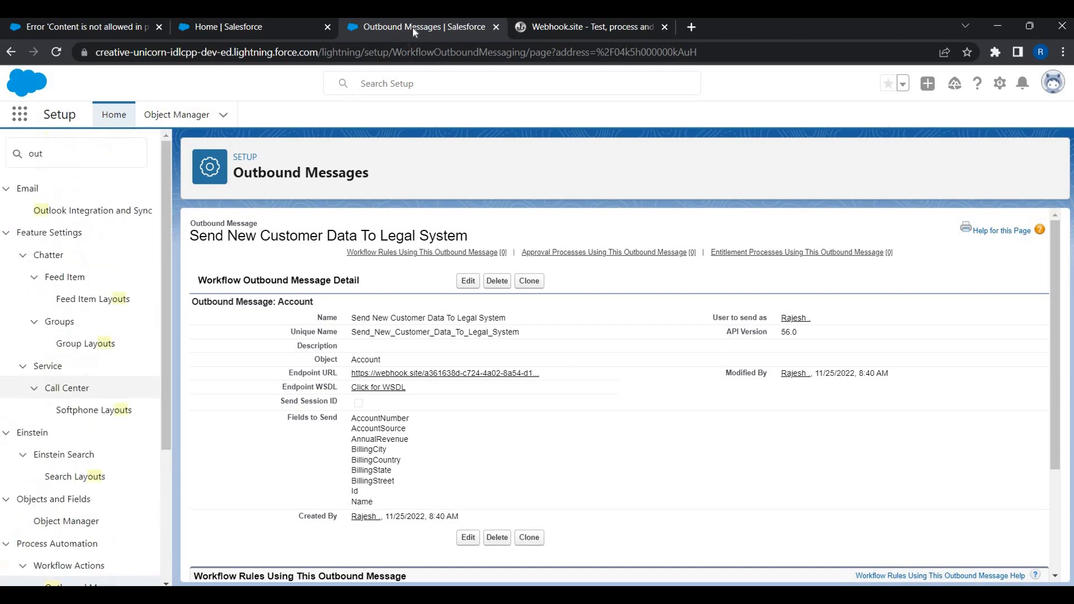
{"action": "right_click", "coordinate": [407, 27]}
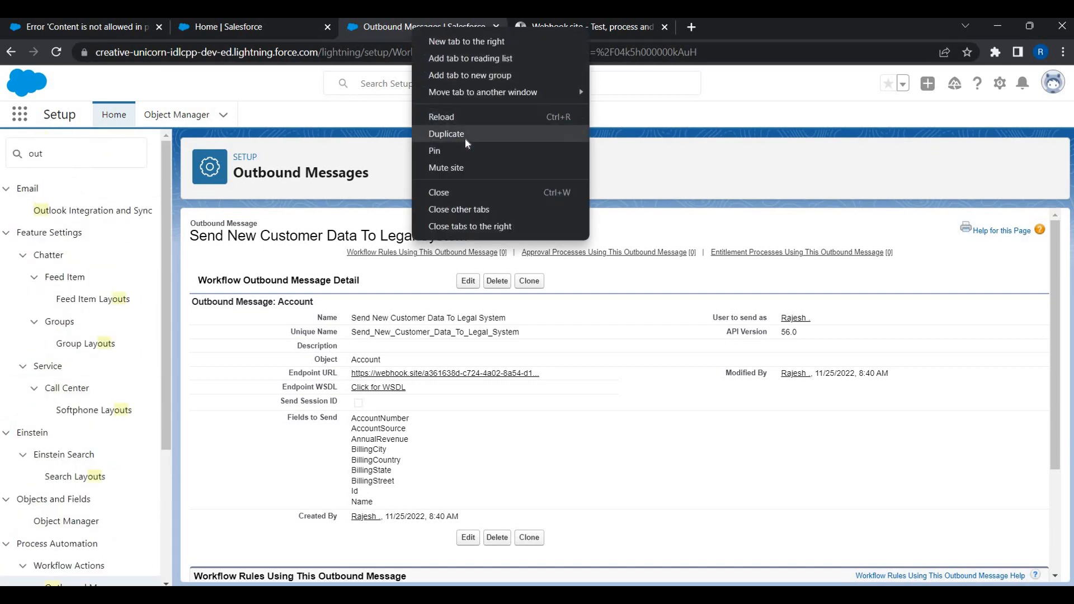
{"action": "left_click", "coordinate": [464, 137]}
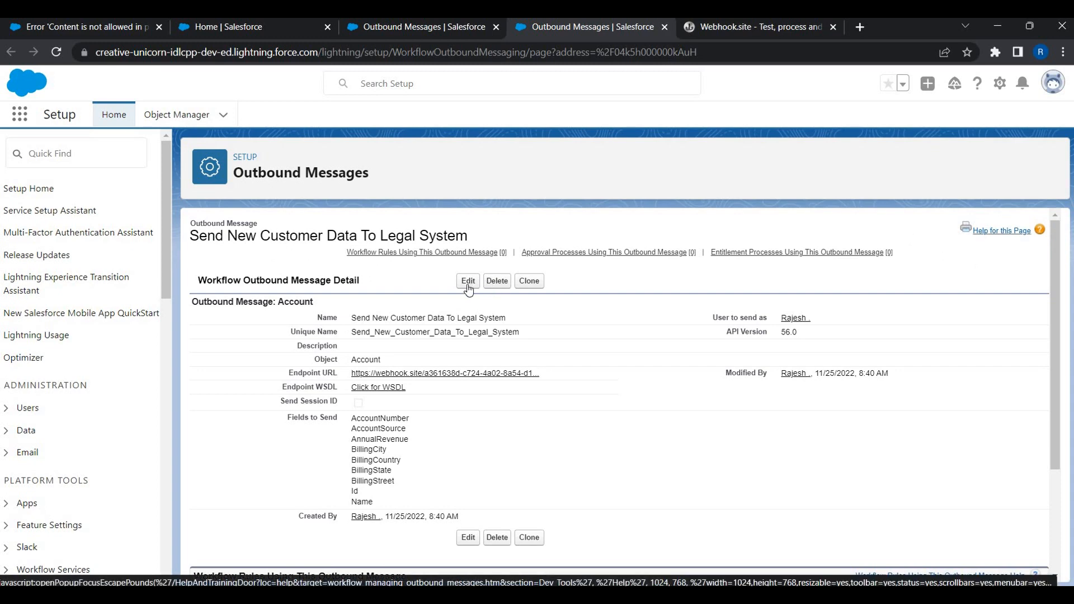
Find Flows through a Quick Find search for 'flow' and start a New Flow.
{"action": "left_click", "coordinate": [39, 160]}
{"action": "type", "text": "flow"}
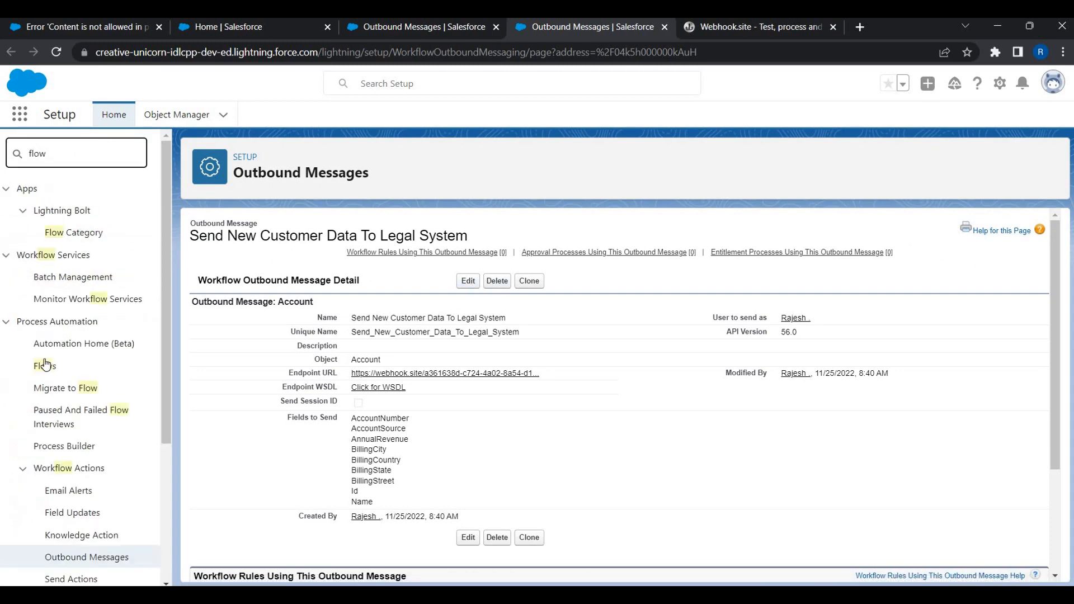
{"action": "left_click", "coordinate": [45, 365]}
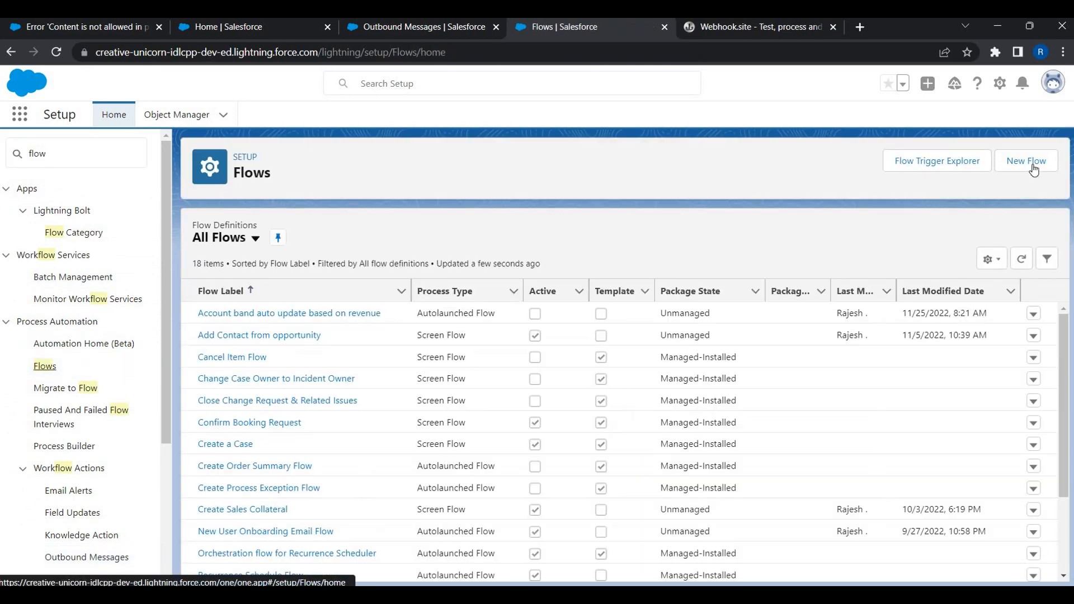
{"action": "left_click", "coordinate": [1026, 161]}
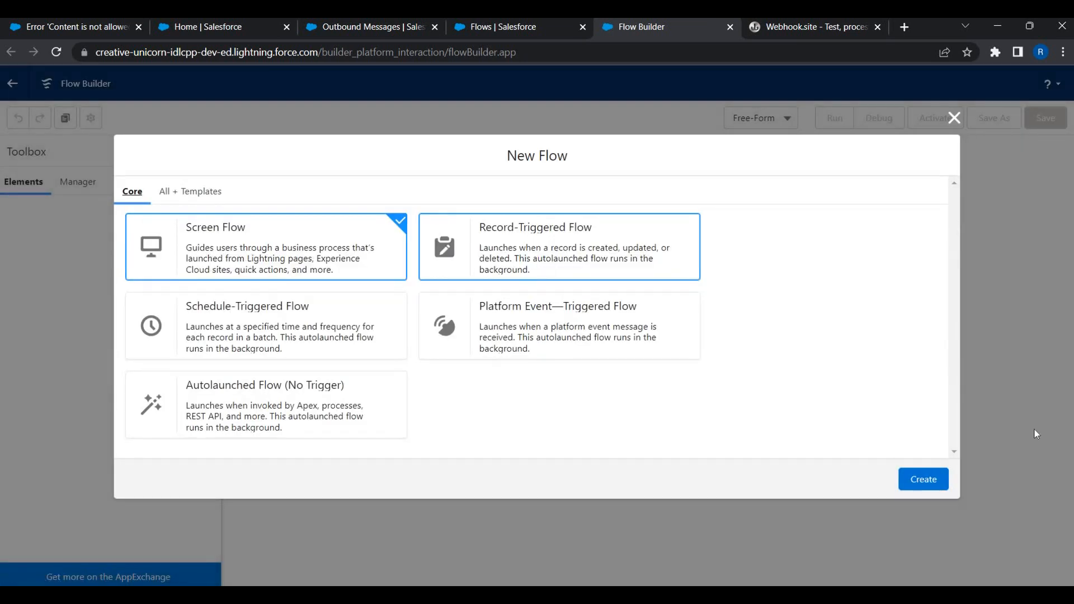
Create a Record-Triggered Flow with Account as the triggering object.
{"action": "left_click", "coordinate": [545, 259]}
{"action": "left_click", "coordinate": [932, 489]}
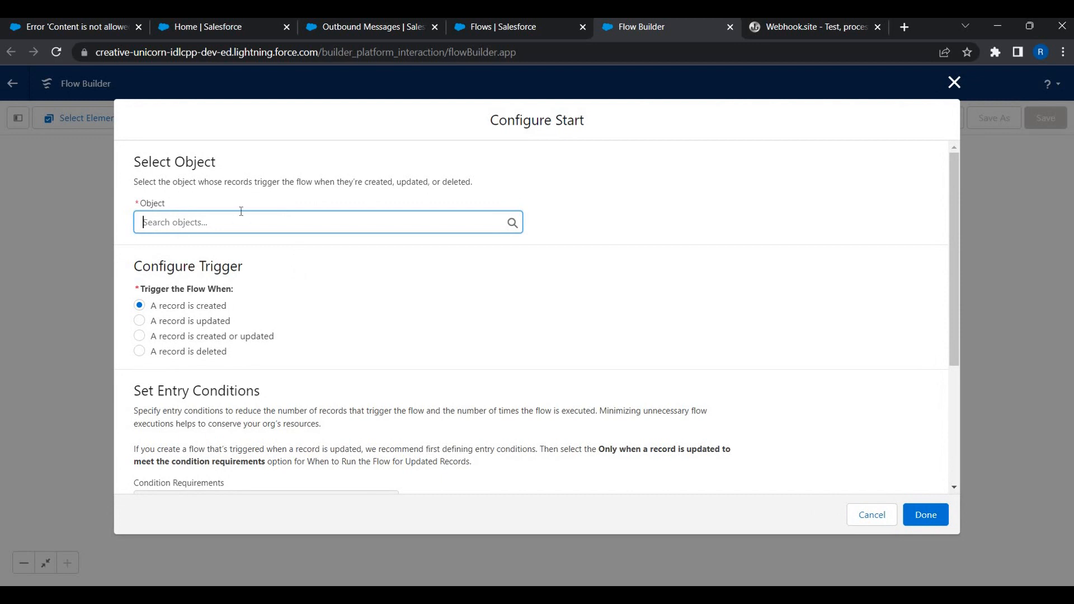
{"action": "type", "text": "accou"}
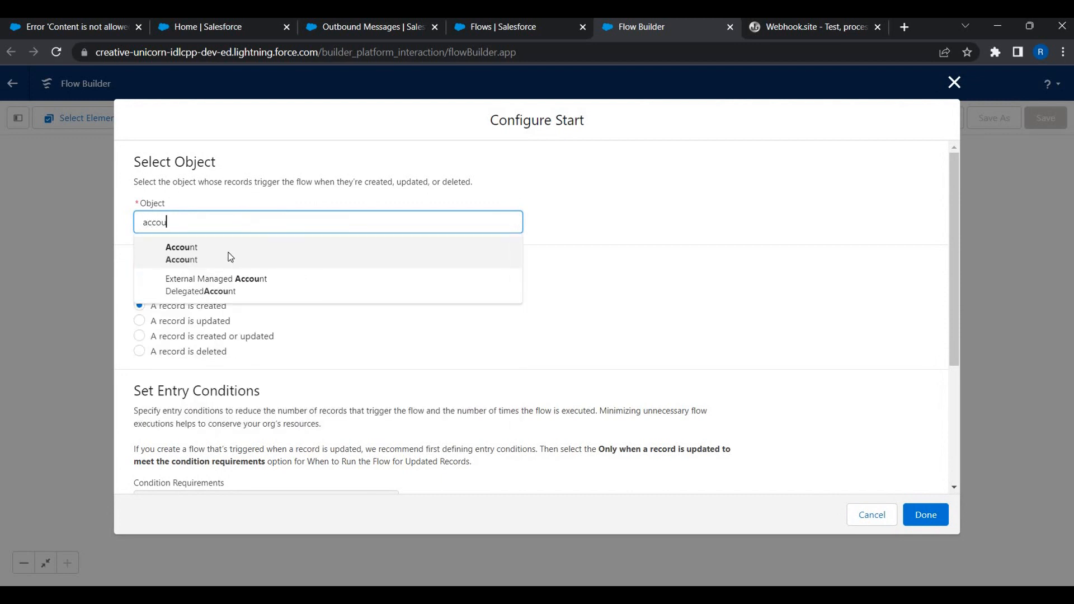
{"action": "left_click", "coordinate": [228, 253]}
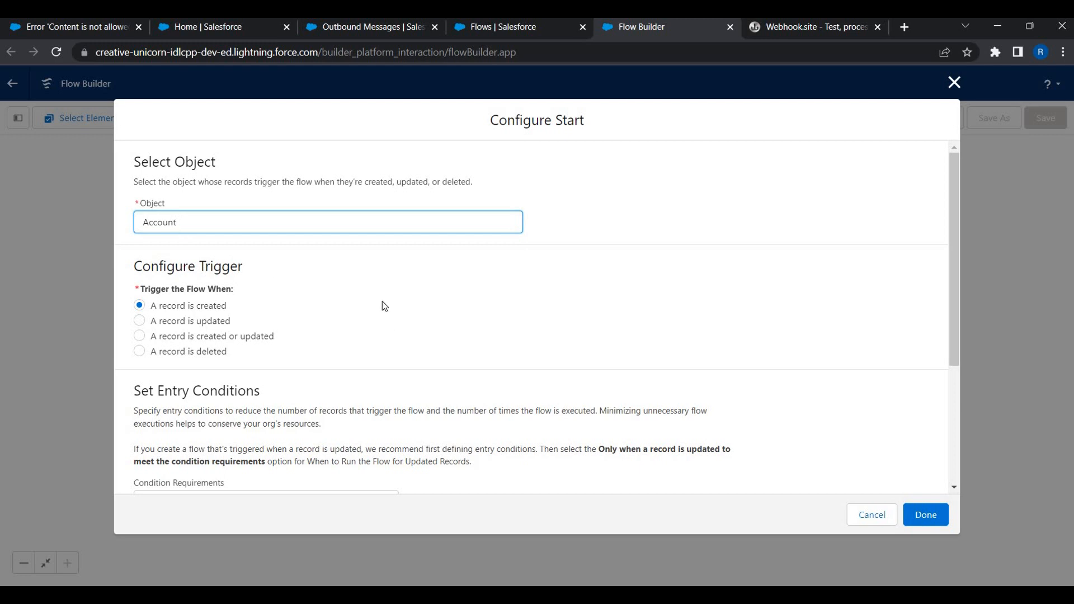
Trigger it when a record is created or updated, enable Run Asynchronously, and confirm.
{"action": "scroll", "coordinate": [421, 270], "scroll_direction": "down", "scroll_amount": 1}
{"action": "scroll", "coordinate": [421, 271], "scroll_direction": "up", "scroll_amount": 1}
{"action": "left_click", "coordinate": [188, 338]}
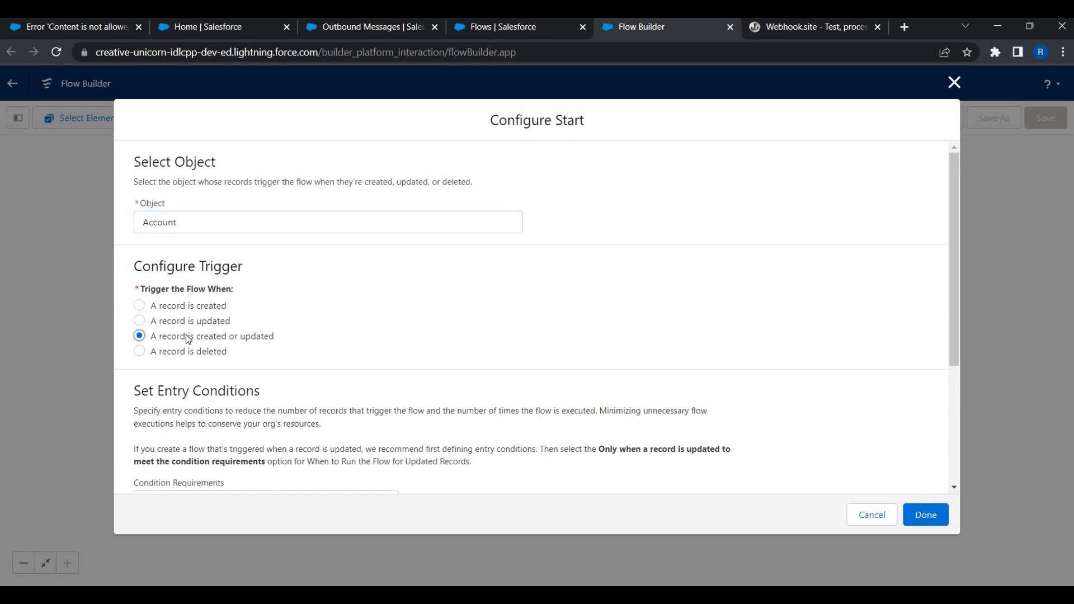
{"action": "left_click", "coordinate": [185, 312]}
{"action": "left_click", "coordinate": [200, 340]}
{"action": "triple_click", "coordinate": [152, 337]}
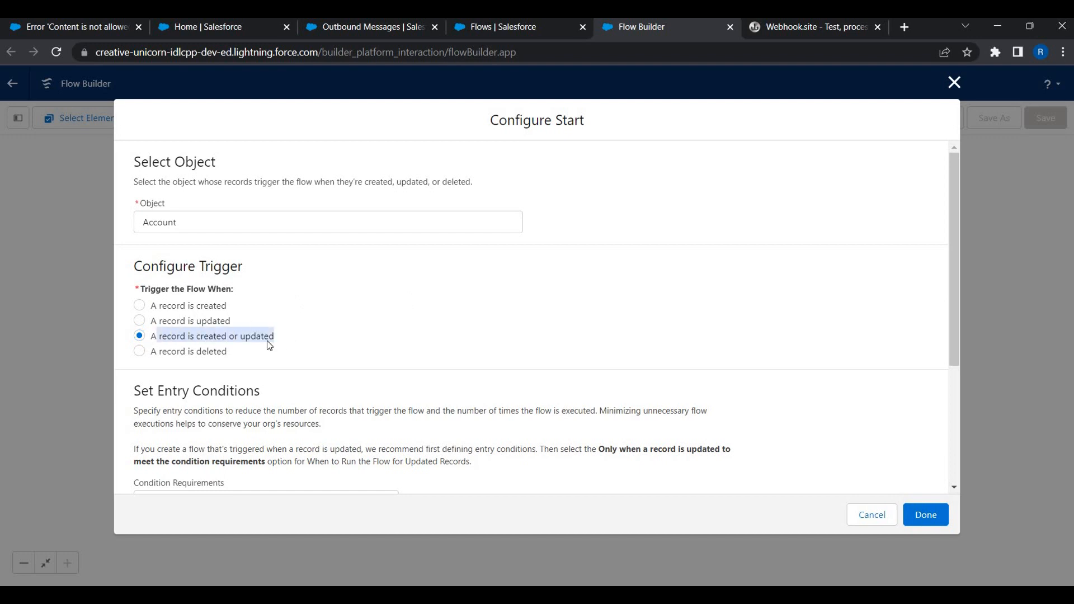
{"action": "left_click", "coordinate": [178, 305]}
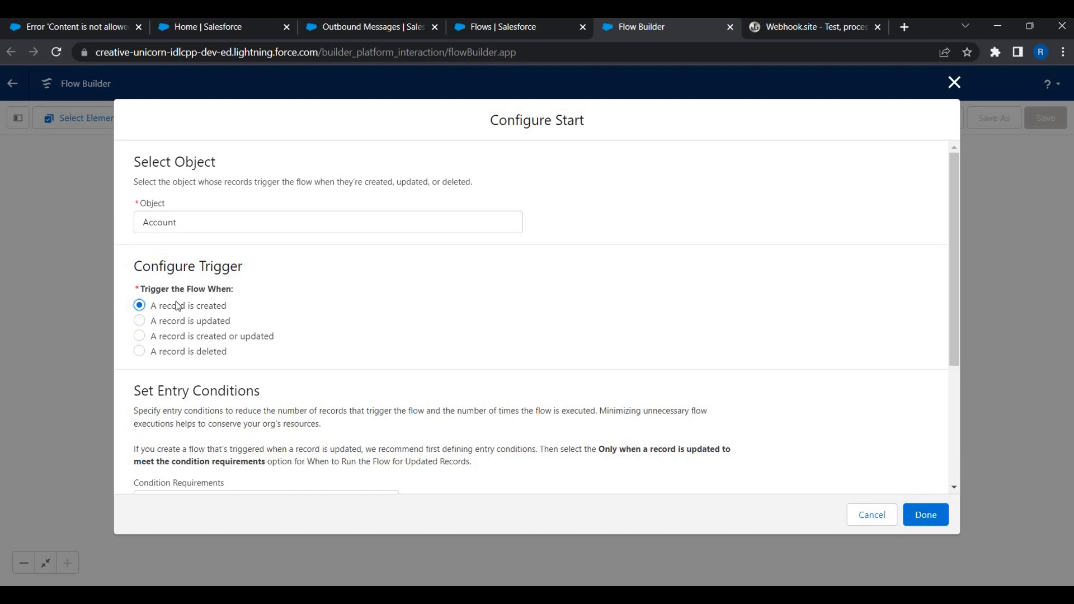
{"action": "left_click", "coordinate": [181, 337]}
{"action": "scroll", "coordinate": [515, 465], "scroll_direction": "down", "scroll_amount": 3}
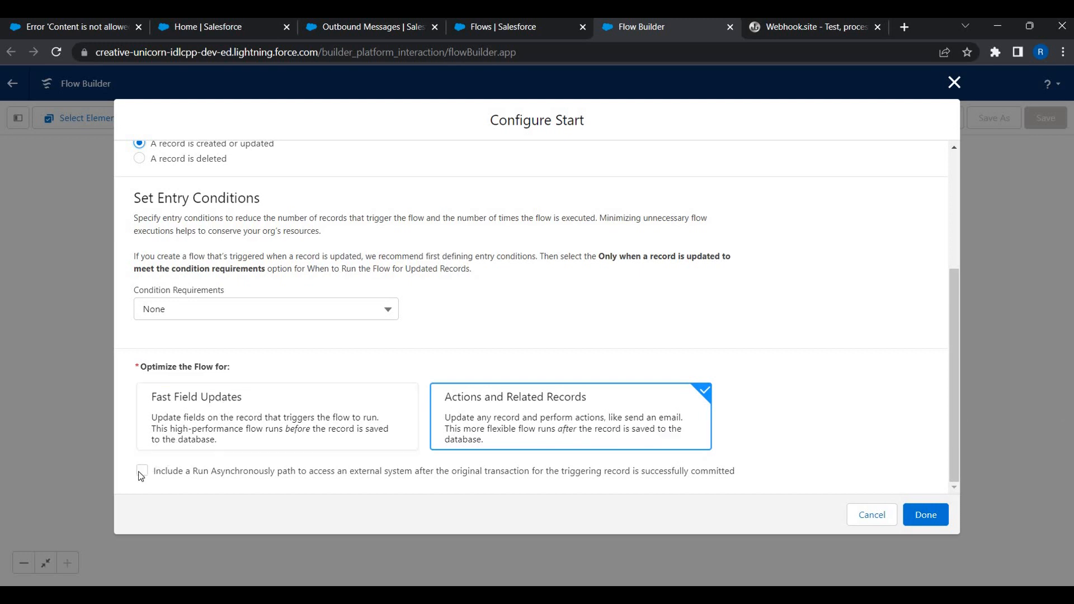
{"action": "left_click", "coordinate": [176, 475]}
{"action": "left_click", "coordinate": [917, 516]}
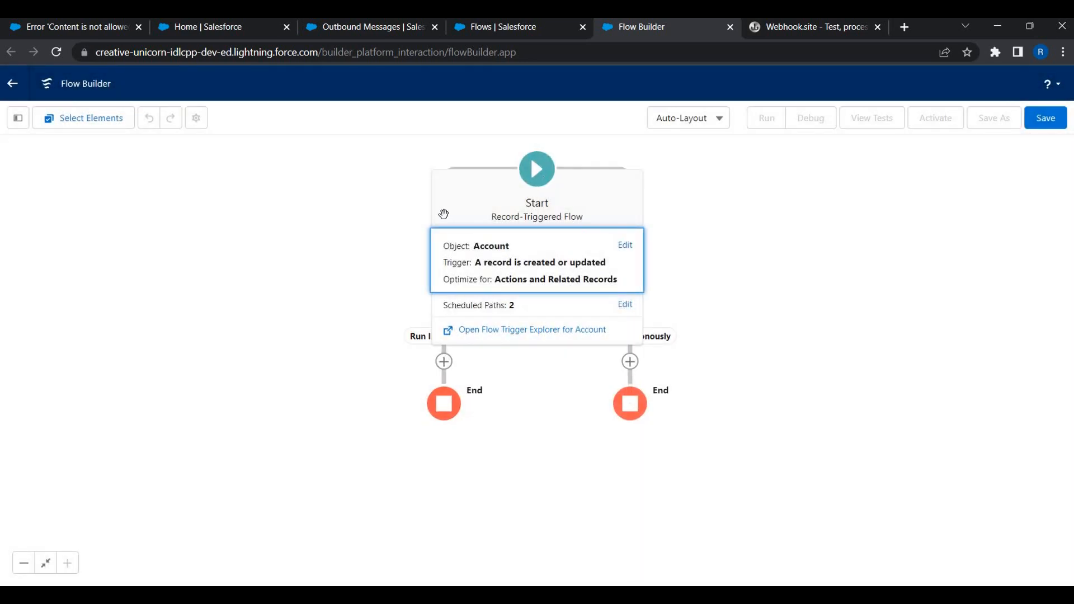
Collapse the Start card and begin a new resource from the Toolbox Manager tab.
{"action": "left_click", "coordinate": [443, 214]}
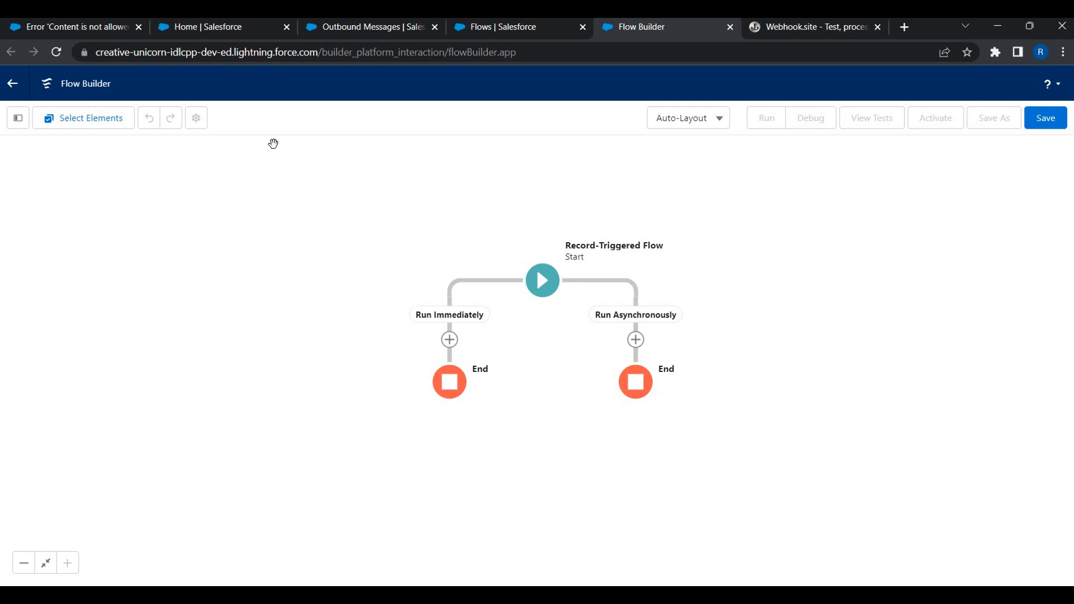
{"action": "left_click", "coordinate": [18, 120]}
{"action": "left_click", "coordinate": [49, 250]}
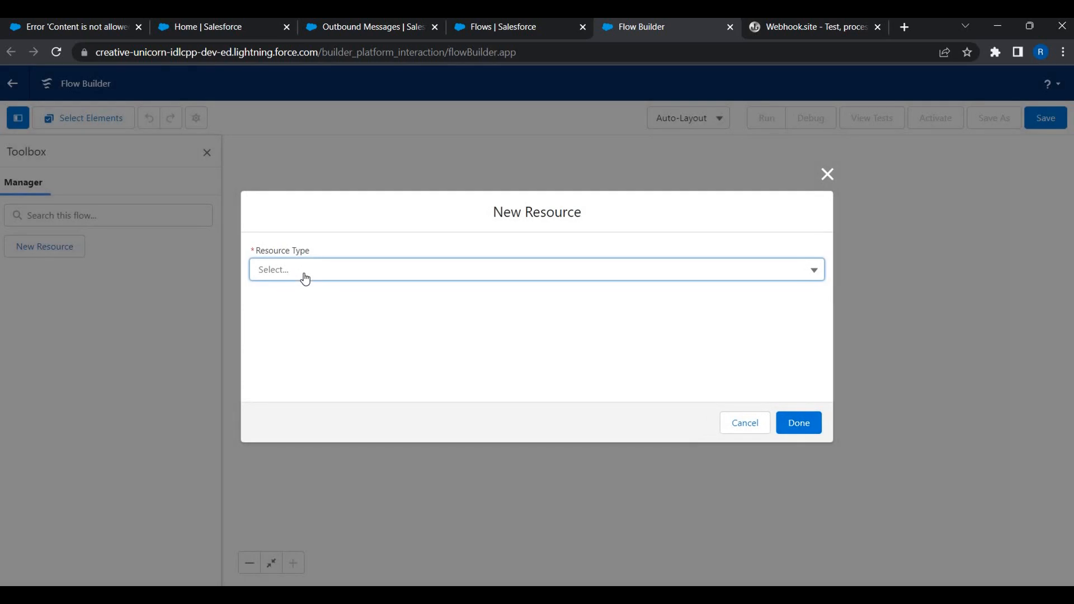
Create a new Formula resource named v_f_IsNewAccount.
{"action": "left_click", "coordinate": [304, 277]}
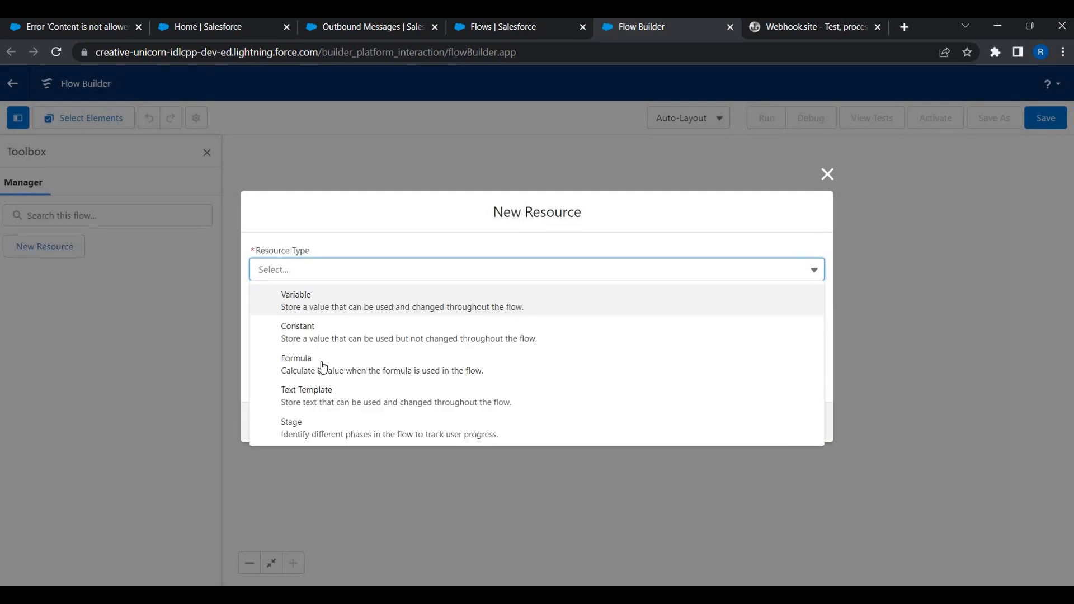
{"action": "key", "text": "Return"}
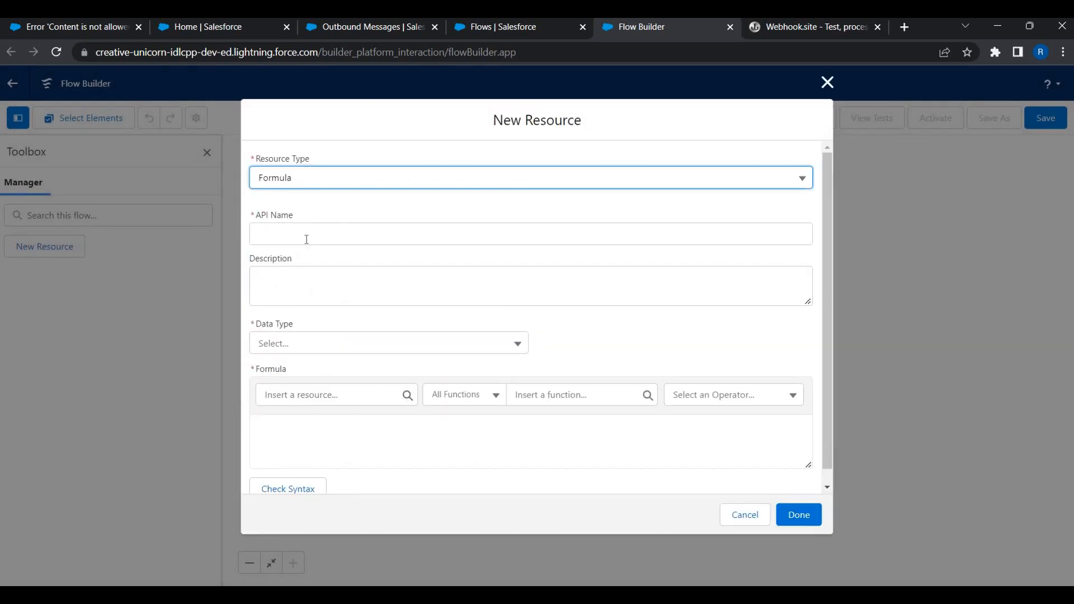
{"action": "left_click", "coordinate": [307, 239]}
{"action": "type", "text": "v_f"}
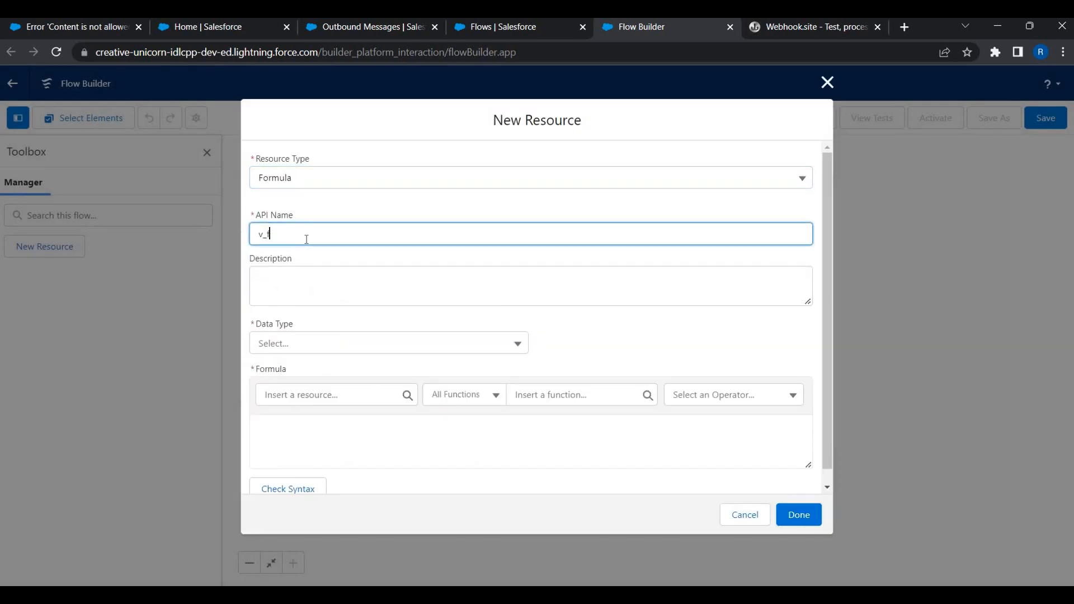
{"action": "type", "text": "_IsNewR"}
{"action": "key", "text": "BackSpace"}
{"action": "type", "text": "Account"}
{"action": "key", "text": "Tab"}
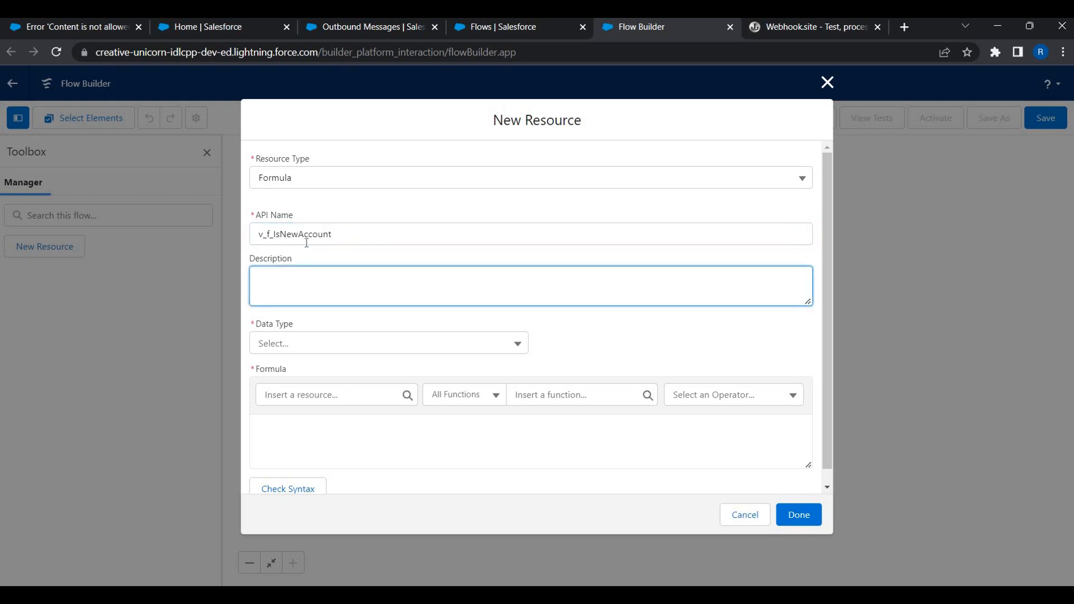
Give the formula a Boolean data type and the formula ISNEW(), check its syntax, and save it.
{"action": "left_click", "coordinate": [280, 353]}
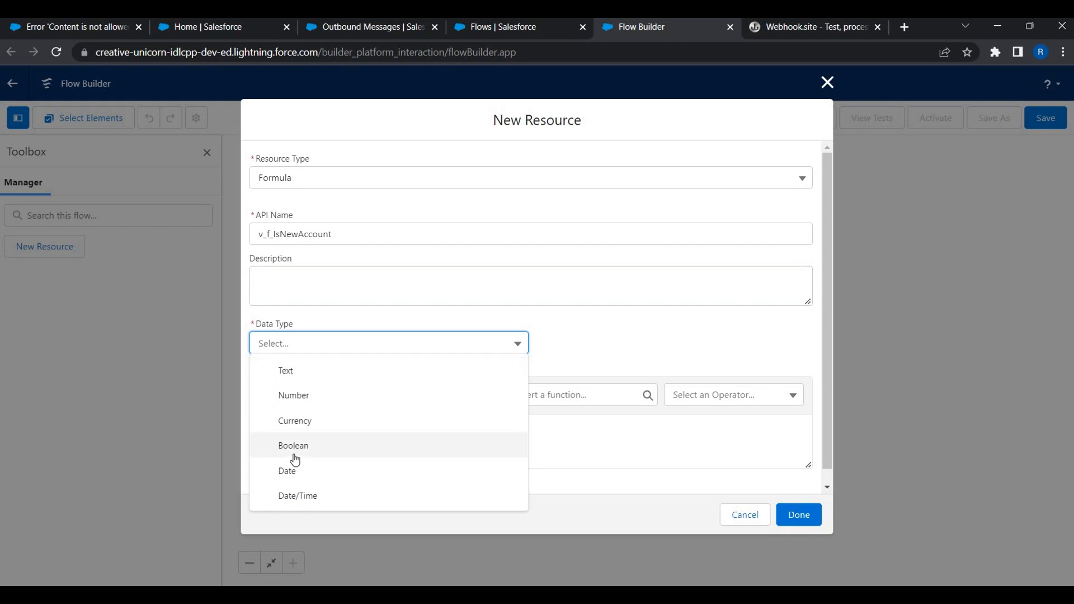
{"action": "left_click", "coordinate": [329, 445]}
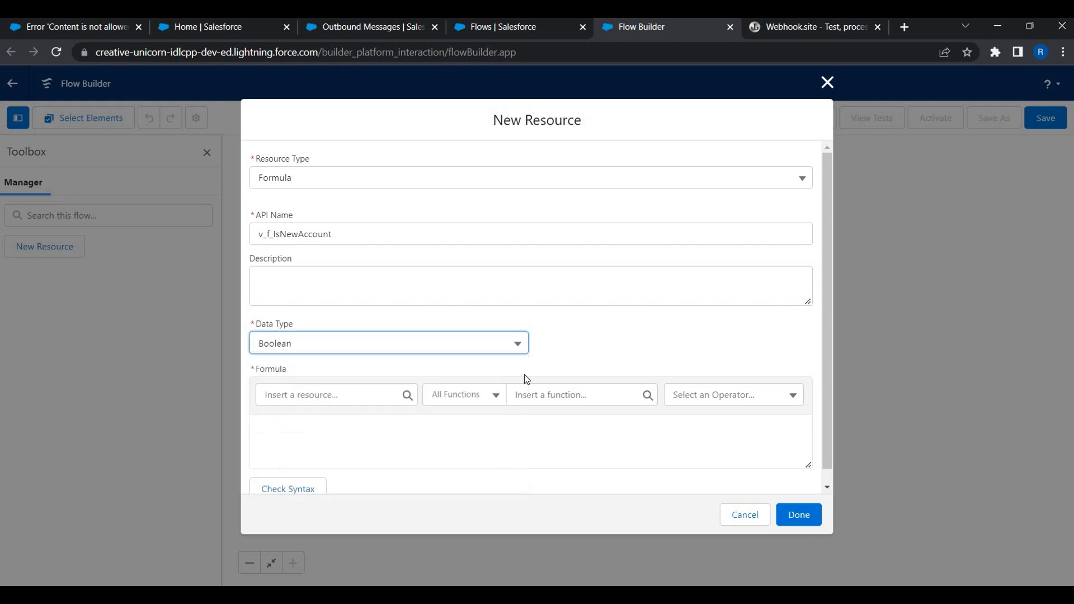
{"action": "left_click", "coordinate": [563, 391]}
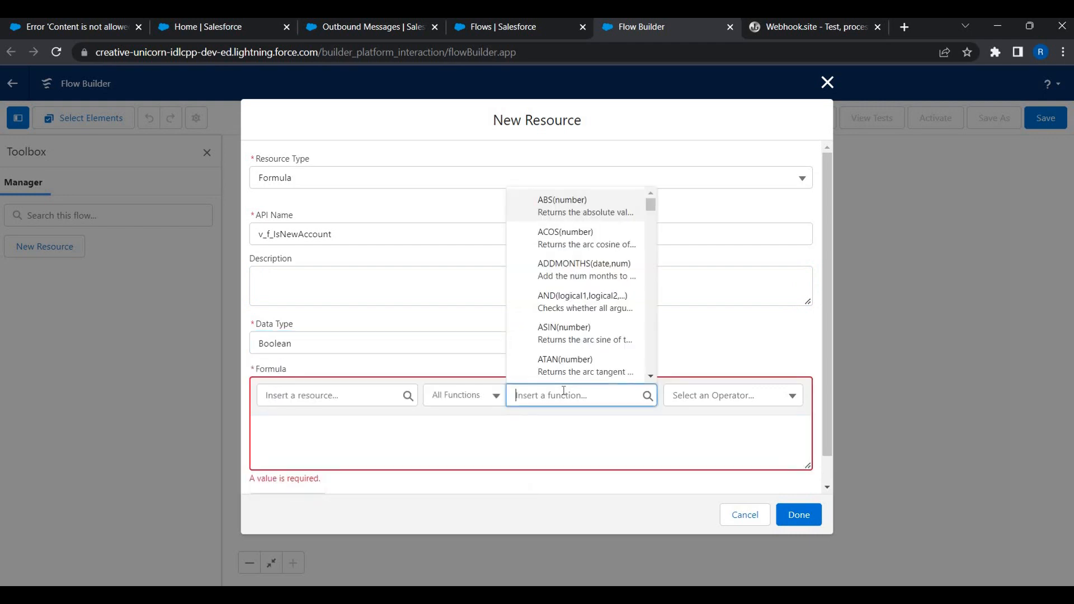
{"action": "type", "text": "IsNew"}
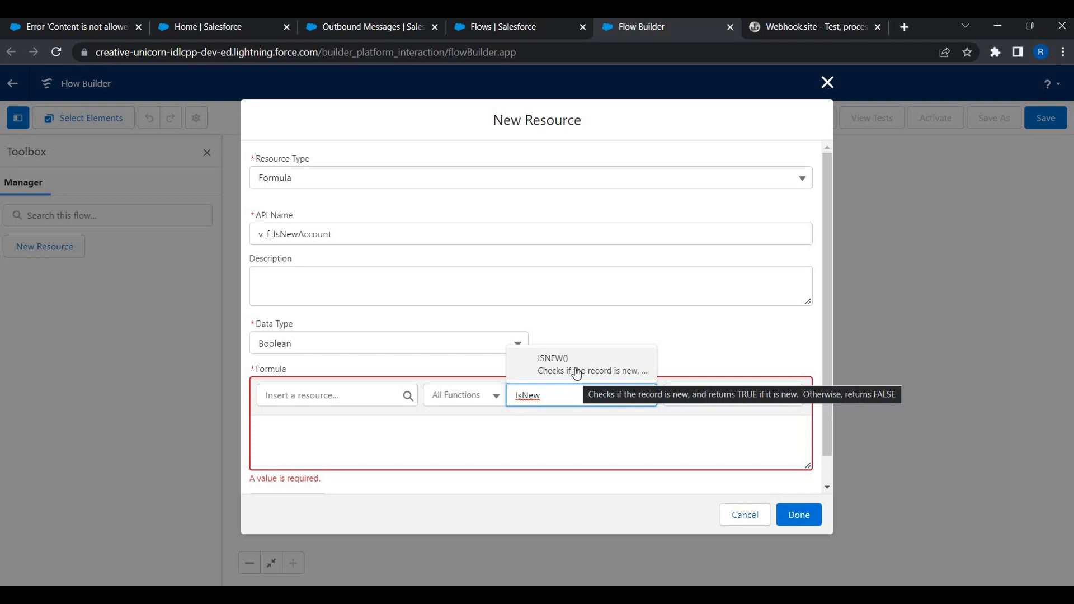
{"action": "left_click", "coordinate": [577, 371]}
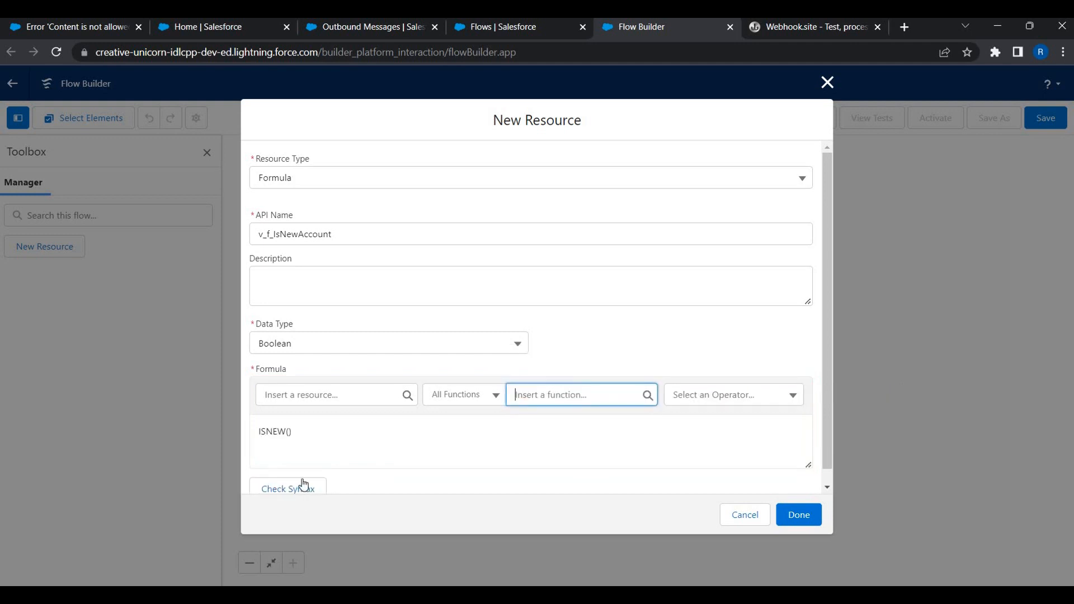
{"action": "left_click", "coordinate": [288, 488]}
{"action": "left_click", "coordinate": [798, 514]}
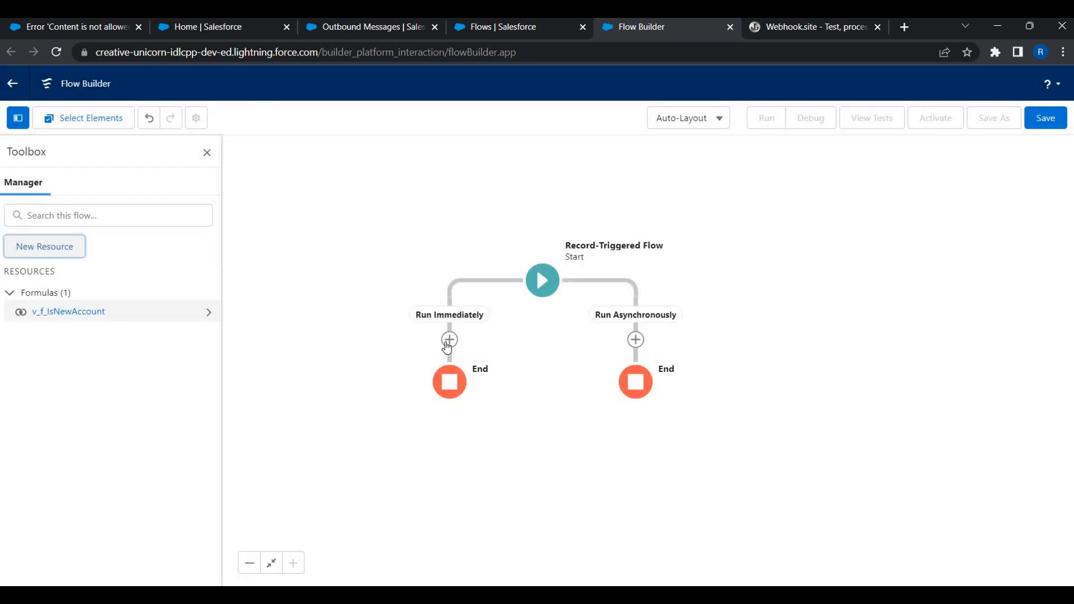
Add a Decision labelled 'Check for New Customer' to the Run Immediately path.
{"action": "left_click", "coordinate": [449, 339]}
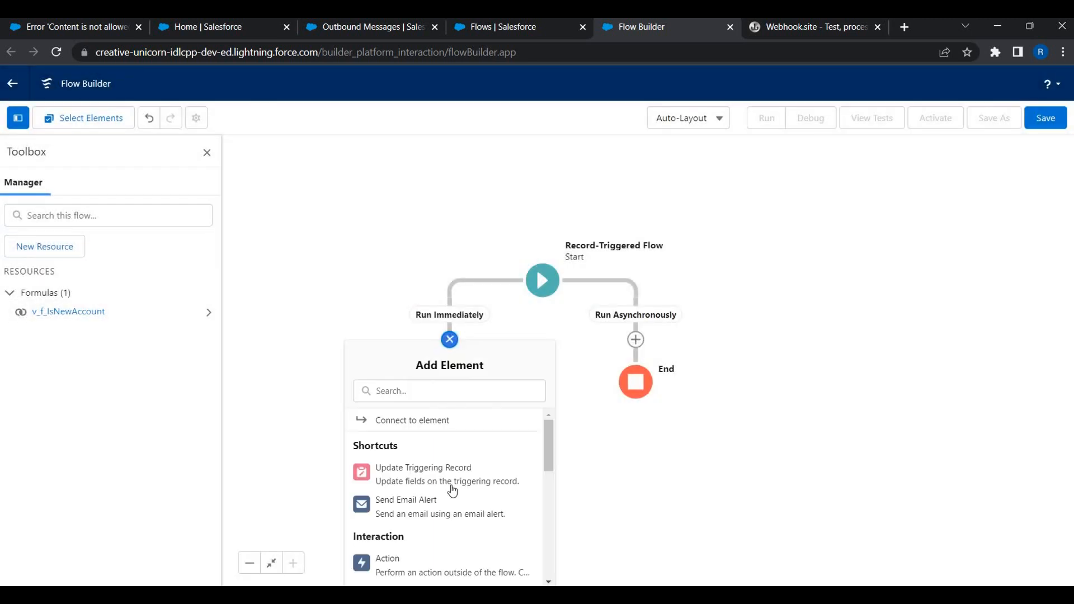
{"action": "scroll", "coordinate": [441, 487], "scroll_direction": "down", "scroll_amount": 5}
{"action": "scroll", "coordinate": [426, 487], "scroll_direction": "down", "scroll_amount": 3}
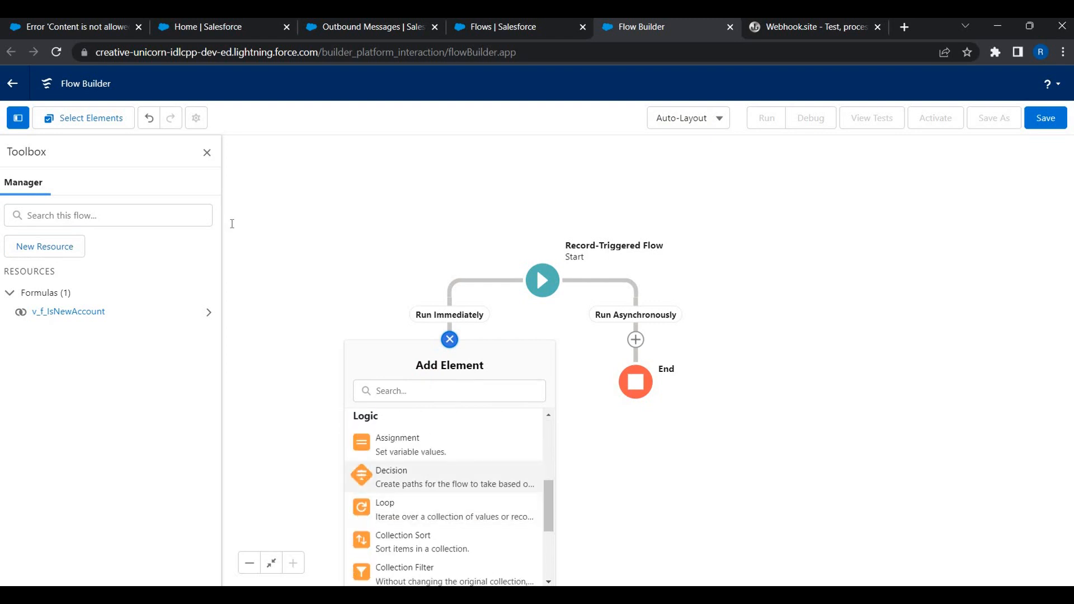
{"action": "left_click", "coordinate": [426, 479]}
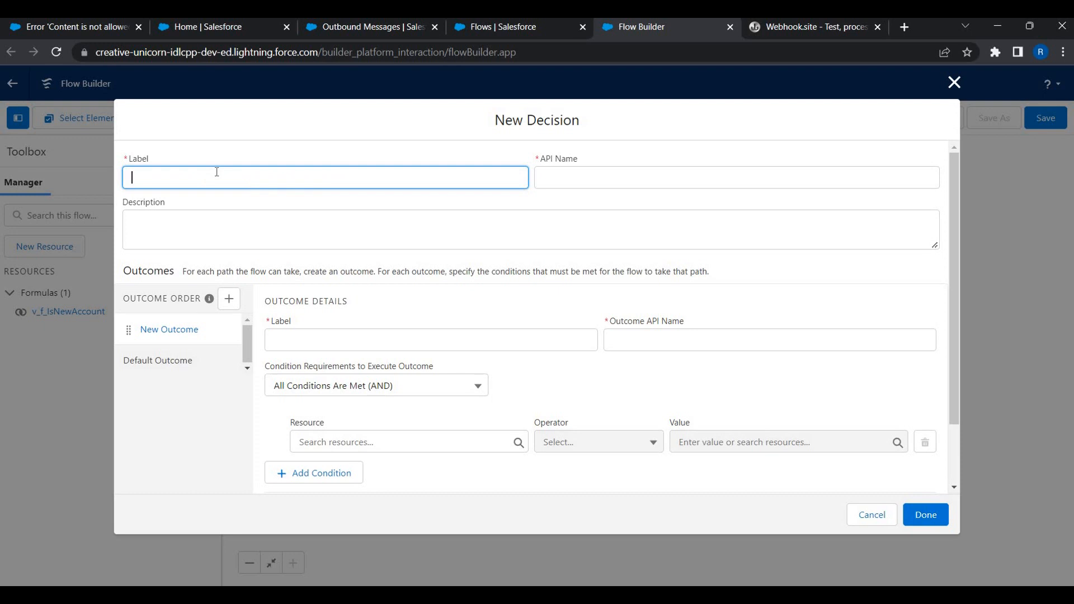
{"action": "type", "text": "Check for New Customer"}
{"action": "key", "text": "Tab"}
{"action": "key", "text": "Tab"}
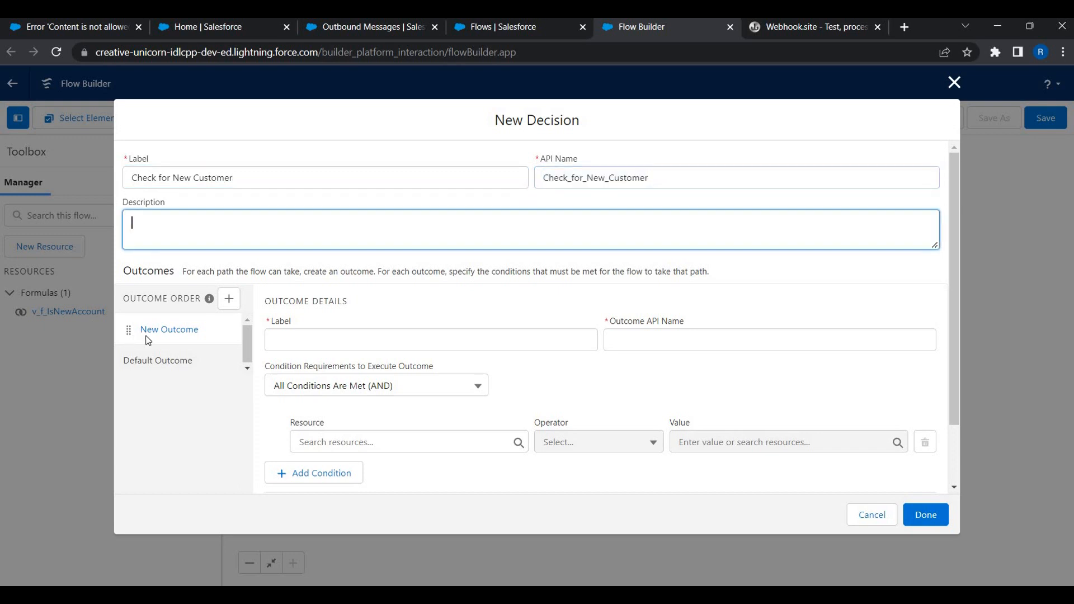
Define the New Customer outcome with condition v_f_IsNewAccount Equals True.
{"action": "left_click", "coordinate": [346, 338]}
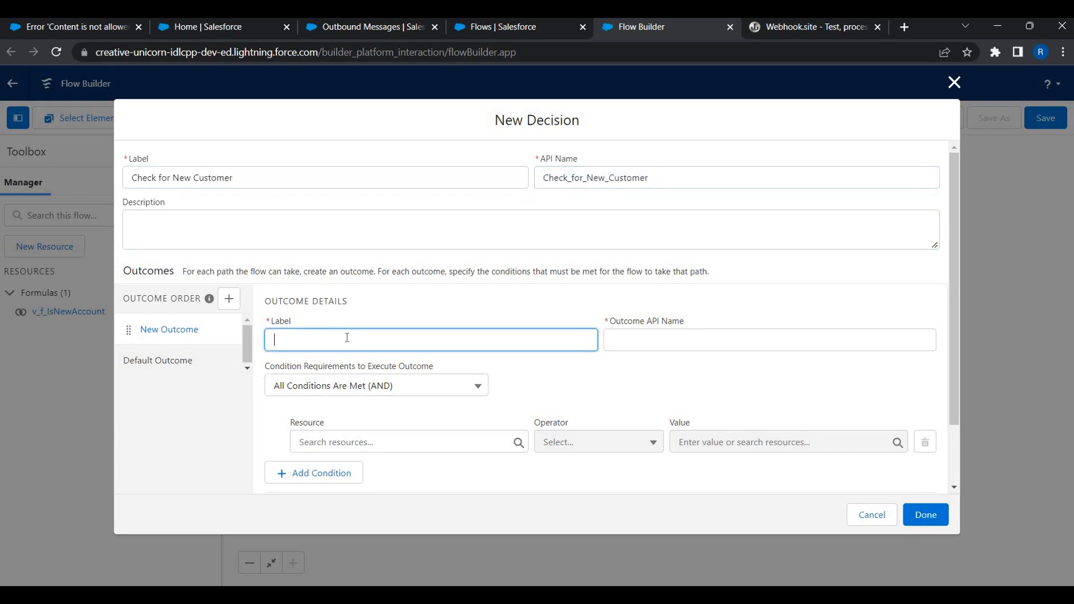
{"action": "type", "text": "New Customer"}
{"action": "scroll", "coordinate": [371, 366], "scroll_direction": "down", "scroll_amount": 1}
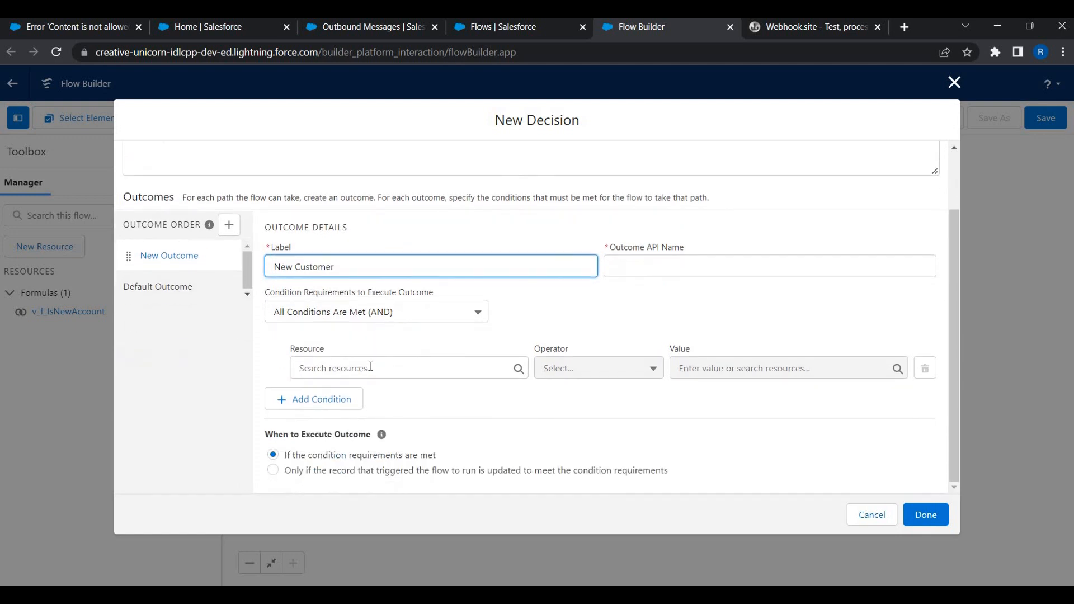
{"action": "left_click", "coordinate": [370, 367]}
{"action": "type", "text": "v_"}
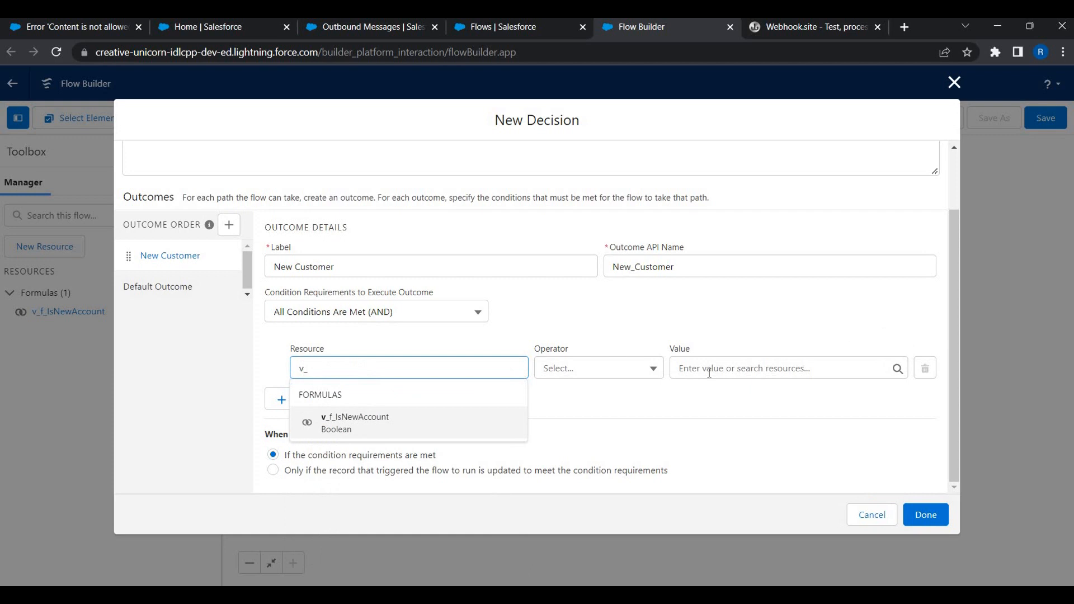
{"action": "key", "text": "Return"}
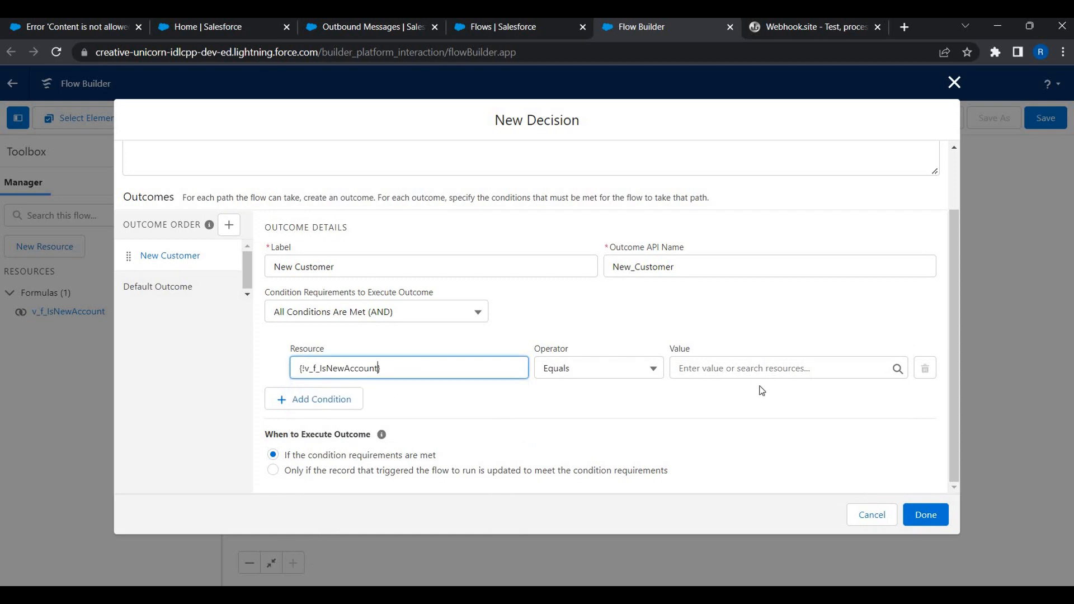
{"action": "key", "text": "Tab"}
{"action": "key", "text": "Tab"}
{"action": "type", "text": "tr"}
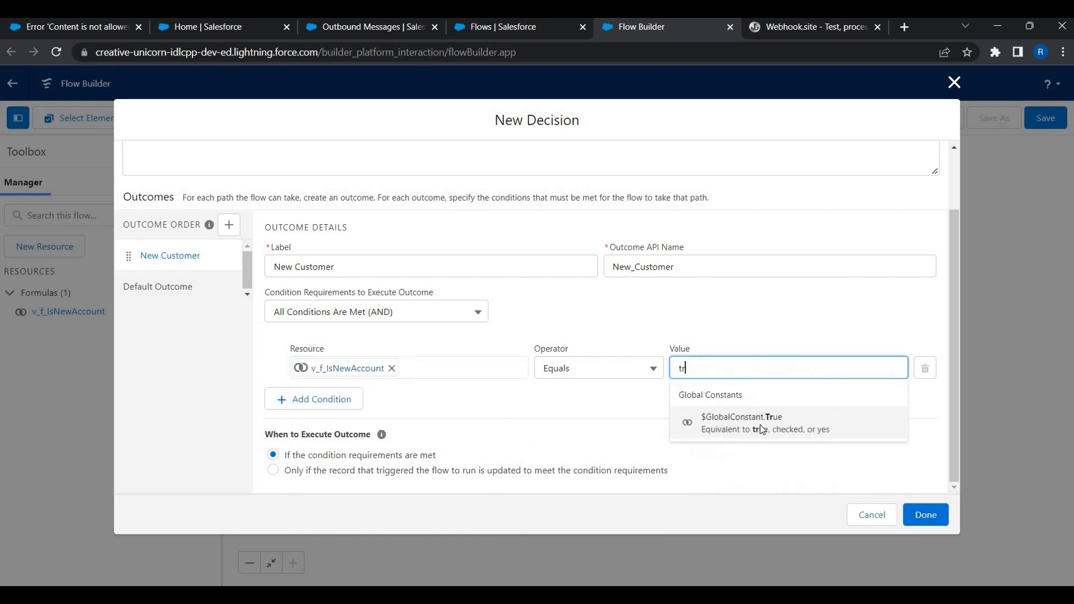
{"action": "left_click", "coordinate": [761, 429]}
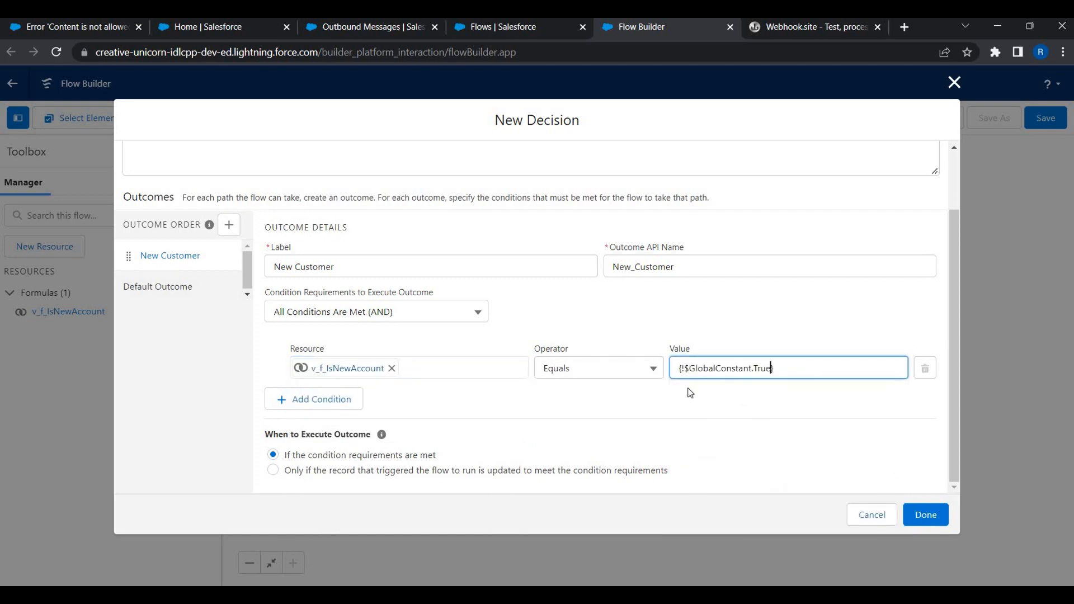
Rename the default outcome to 'Existing Customer' and save the decision.
{"action": "left_click", "coordinate": [157, 287]}
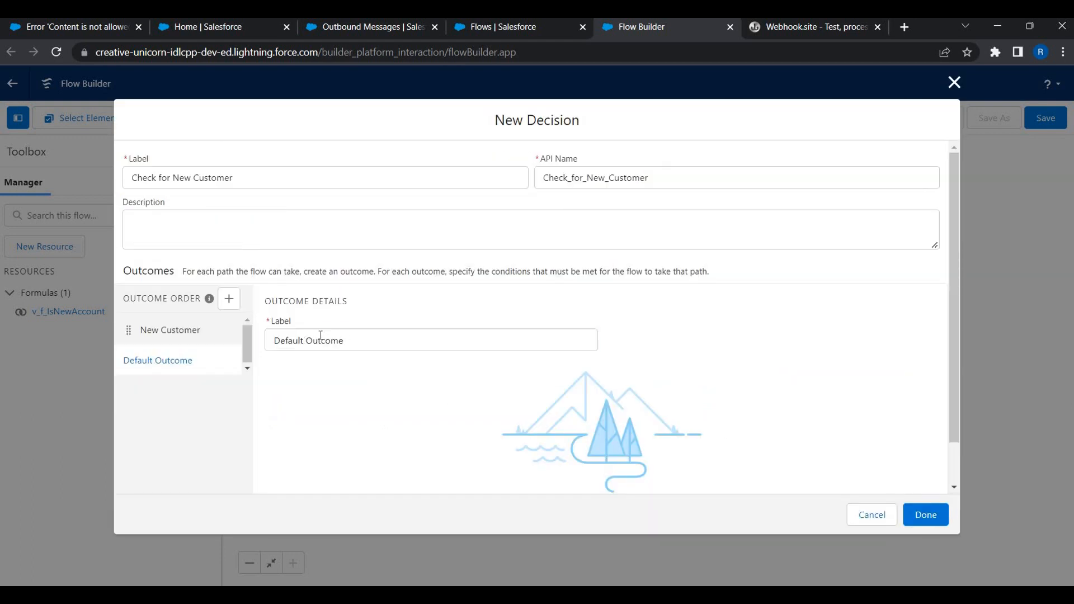
{"action": "triple_click", "coordinate": [320, 335]}
{"action": "type", "text": "Existi"}
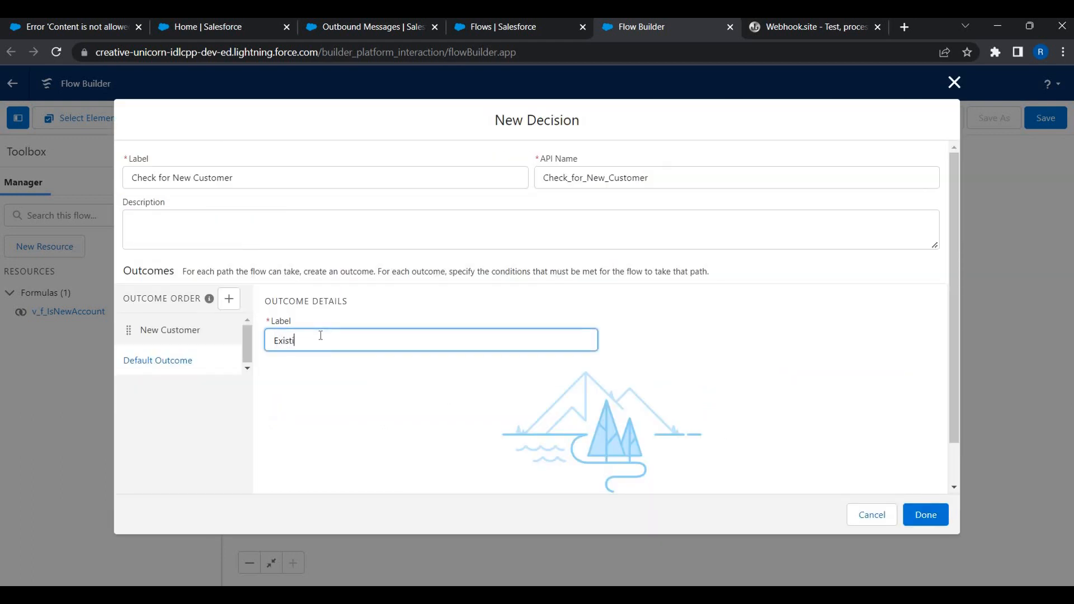
{"action": "type", "text": "ng Customer"}
{"action": "left_click", "coordinate": [941, 510]}
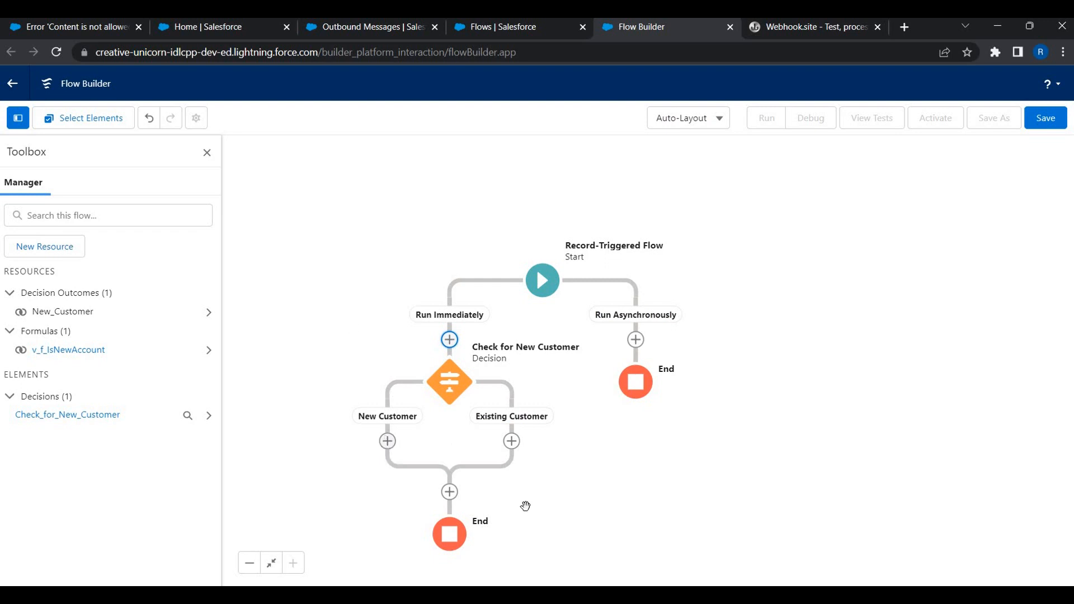
Add an Update Records element labelled 'Update Account Type' on the New Customer path.
{"action": "left_click", "coordinate": [387, 443]}
{"action": "left_click", "coordinate": [390, 240]}
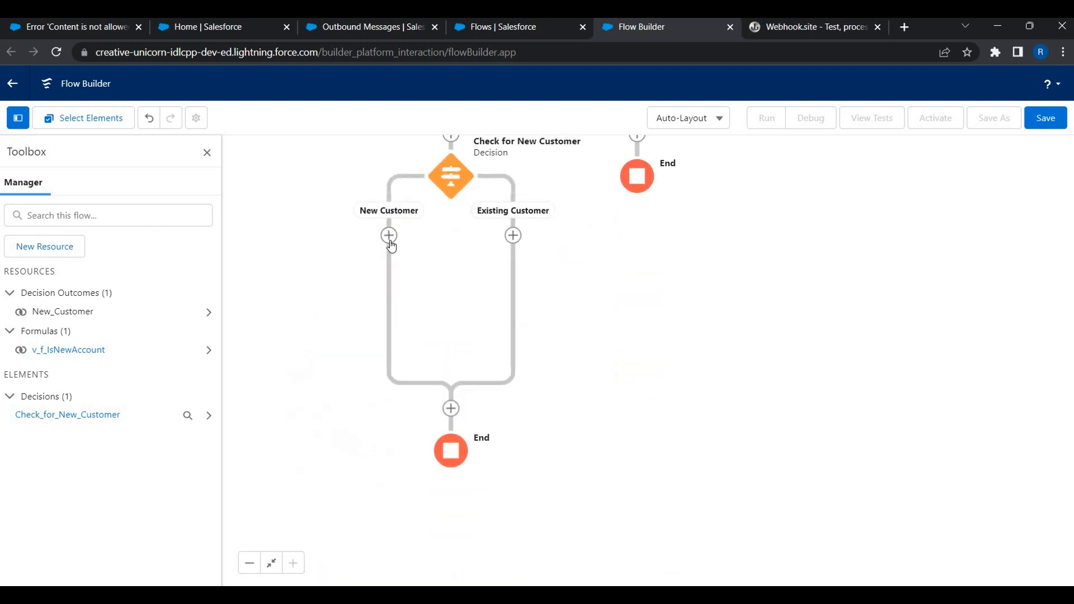
{"action": "left_click", "coordinate": [390, 238]}
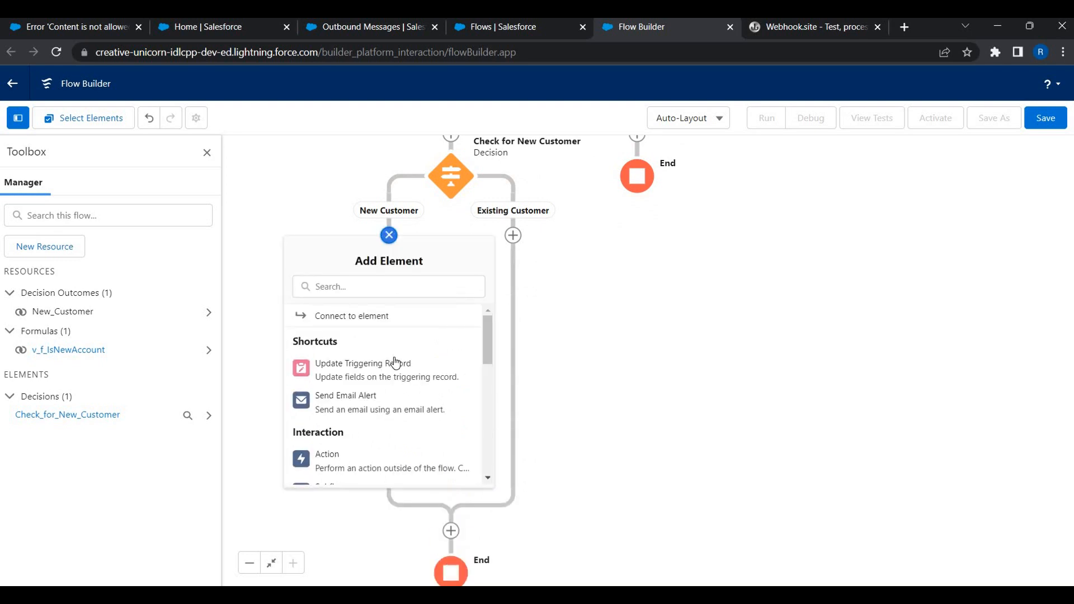
{"action": "scroll", "coordinate": [394, 362], "scroll_direction": "down", "scroll_amount": 3}
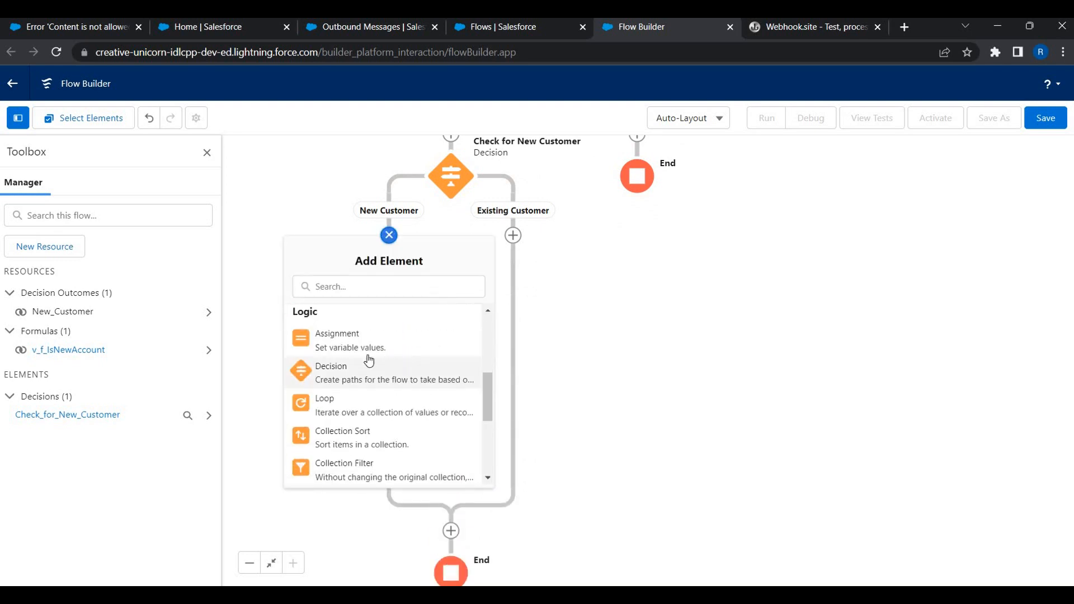
{"action": "scroll", "coordinate": [344, 411], "scroll_direction": "down", "scroll_amount": 5}
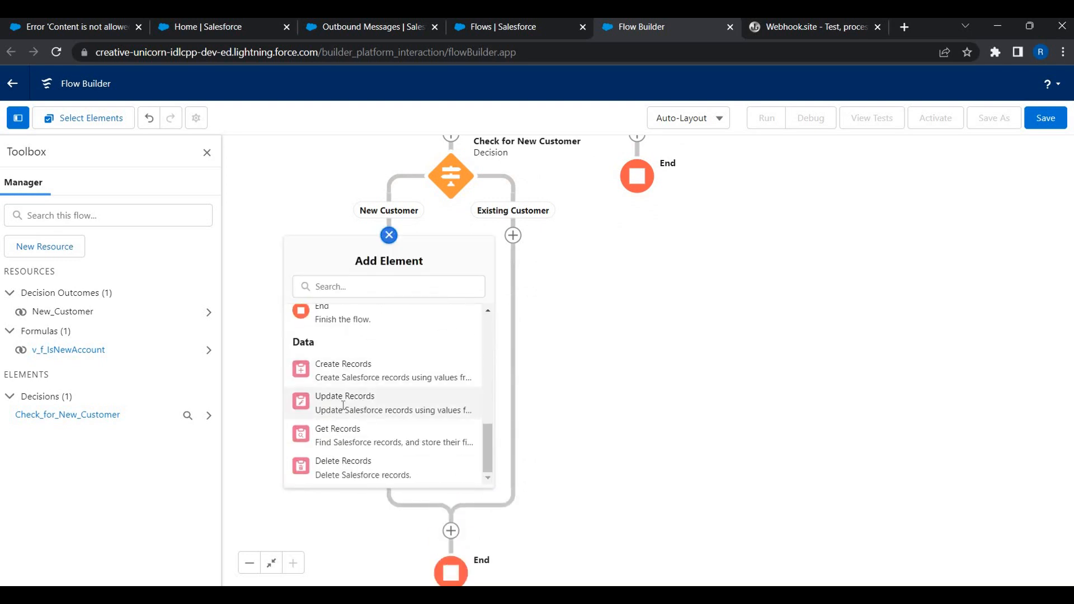
{"action": "left_click", "coordinate": [344, 411]}
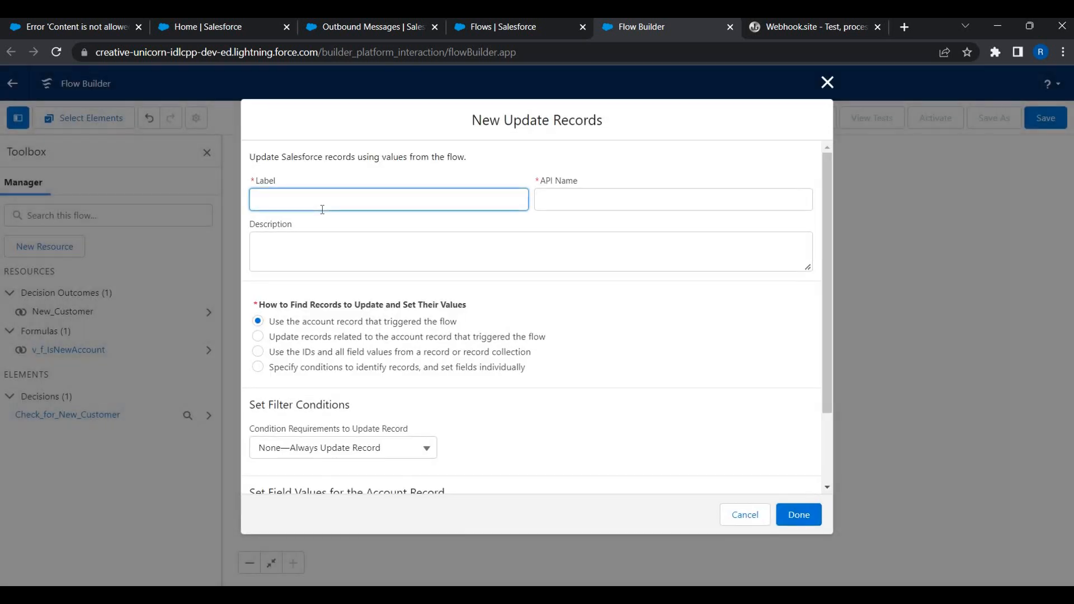
{"action": "type", "text": "Update Account Type"}
{"action": "key", "text": "Tab"}
{"action": "key", "text": "Tab"}
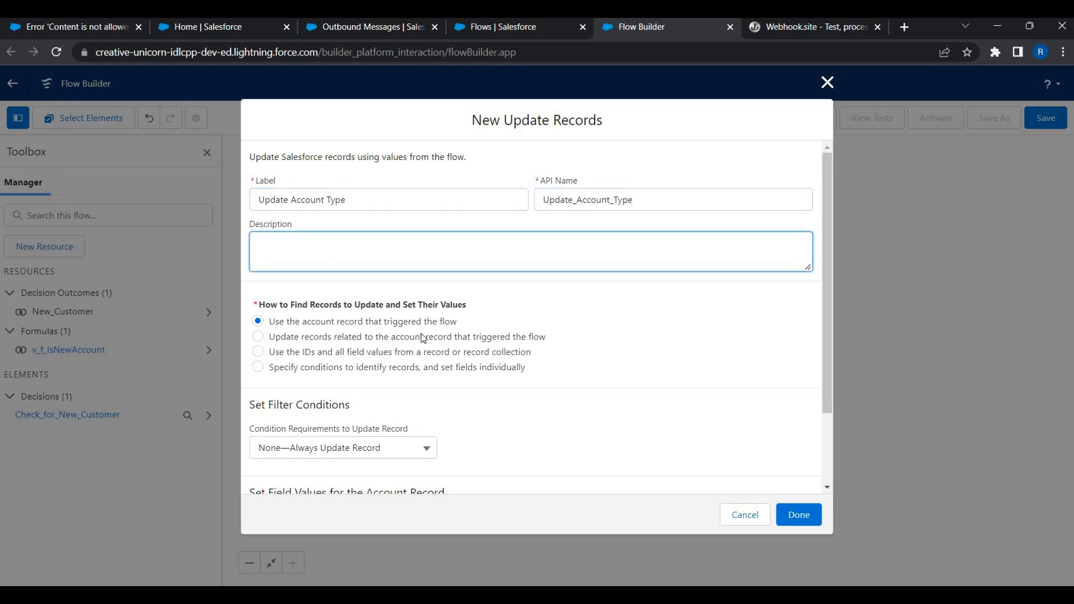
Set the account's Type field to Prospect and save the element.
{"action": "left_click_drag", "start_coordinate": [270, 322], "coordinate": [459, 322]}
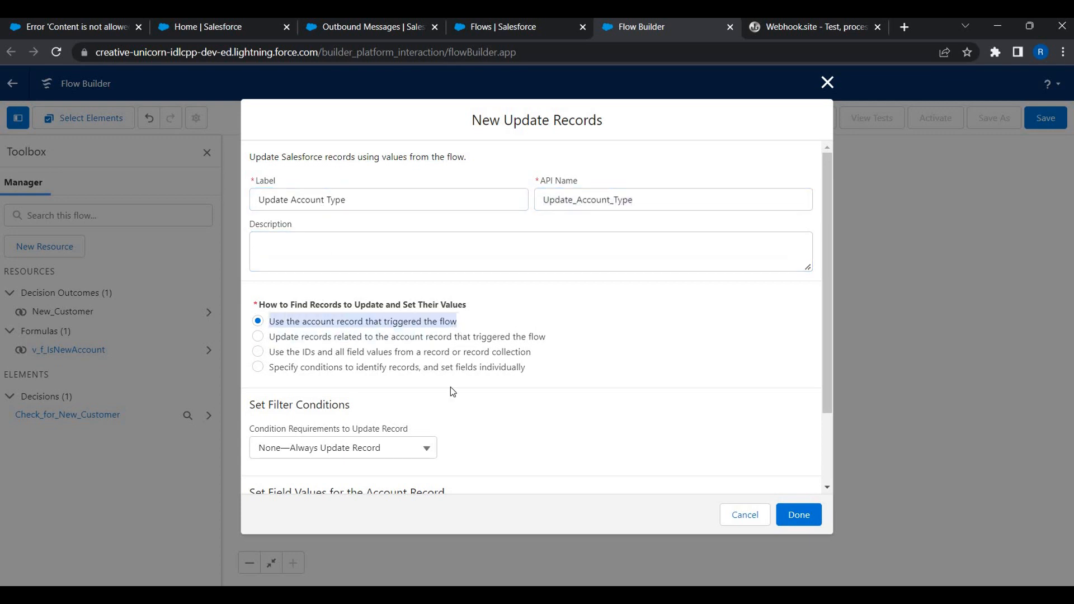
{"action": "scroll", "coordinate": [337, 445], "scroll_direction": "down", "scroll_amount": 2}
{"action": "left_click", "coordinate": [338, 445]}
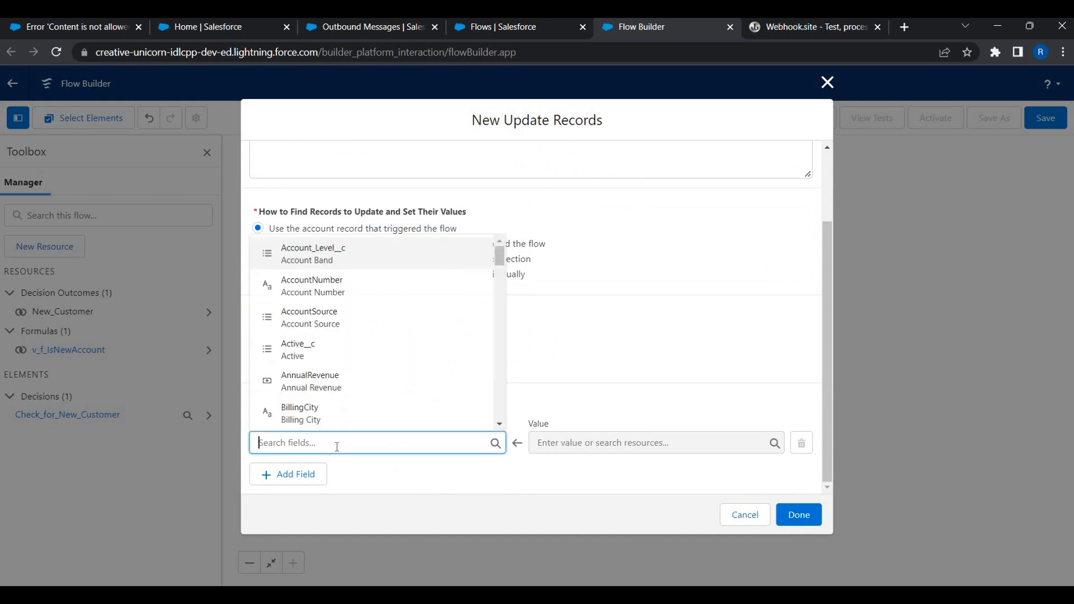
{"action": "type", "text": "type"}
{"action": "key", "text": "Down"}
{"action": "key", "text": "Return"}
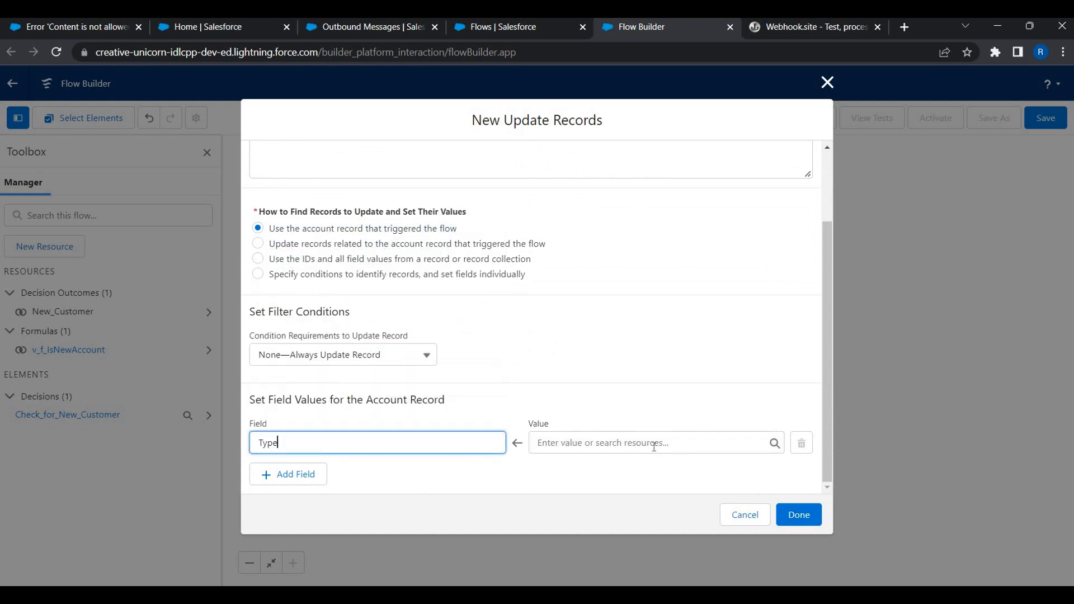
{"action": "key", "text": "Tab"}
{"action": "key", "text": "Down"}
{"action": "key", "text": "Return"}
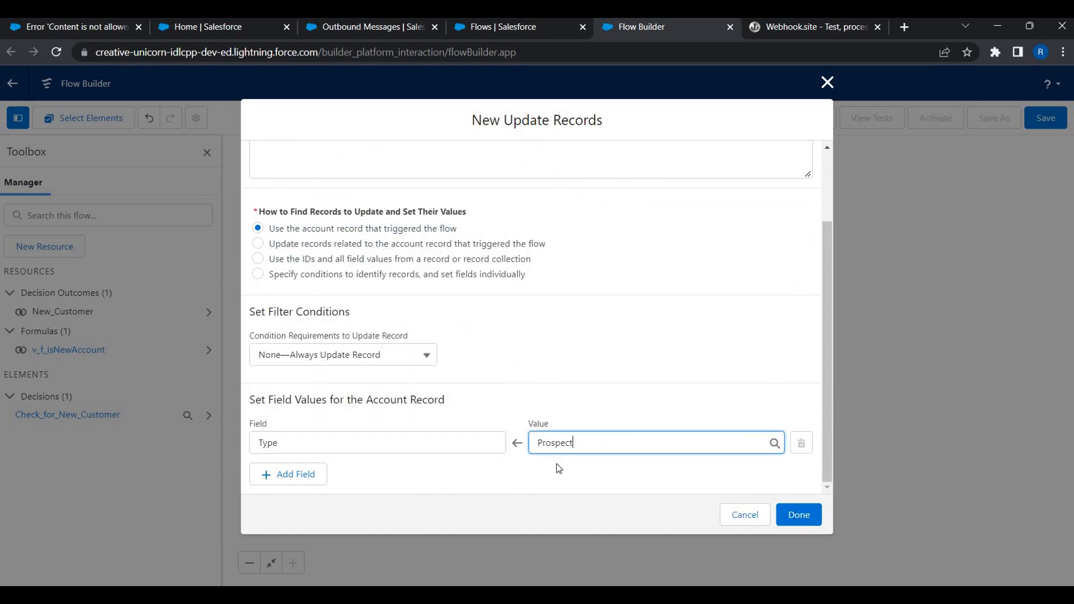
{"action": "left_click", "coordinate": [557, 466]}
{"action": "left_click", "coordinate": [798, 515]}
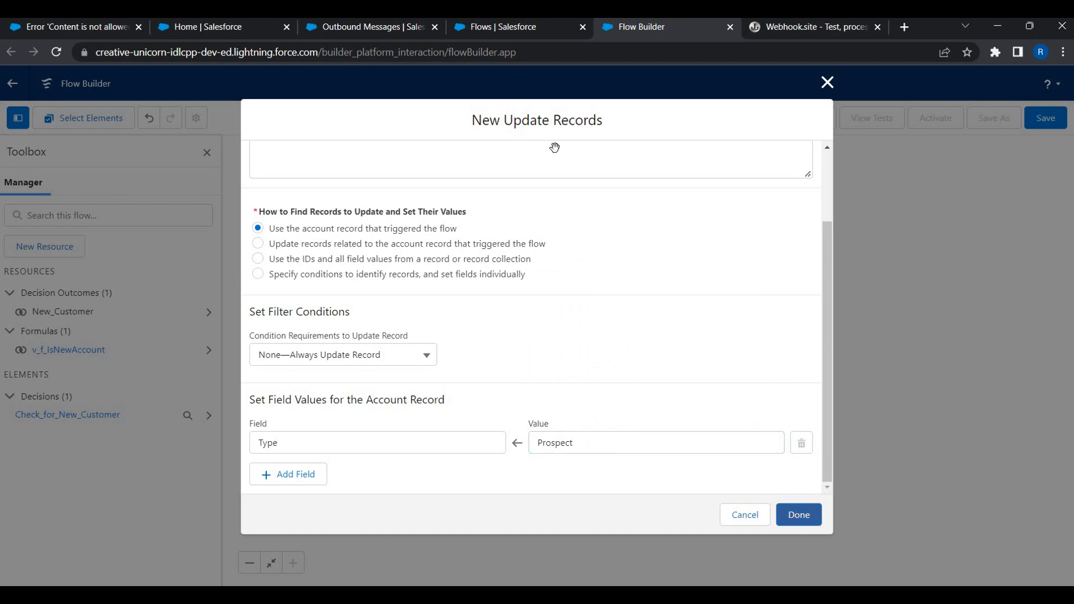
{"action": "scroll", "coordinate": [414, 264], "scroll_direction": "up", "scroll_amount": 2}
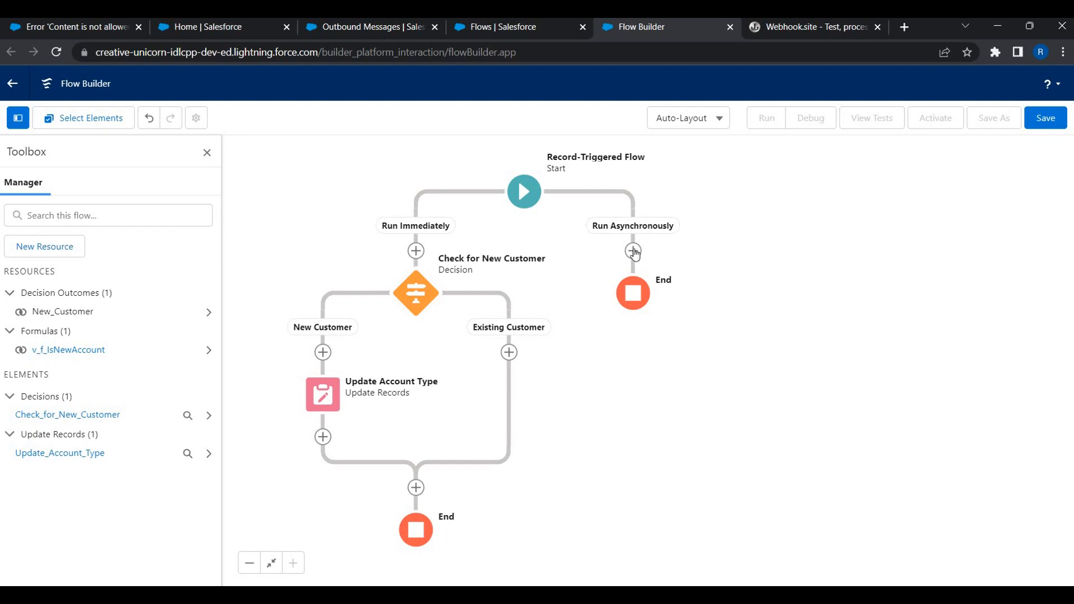
Add an action on the asynchronous path using the Send New Customer Data To Legal System outbound message.
{"action": "left_click", "coordinate": [634, 251]}
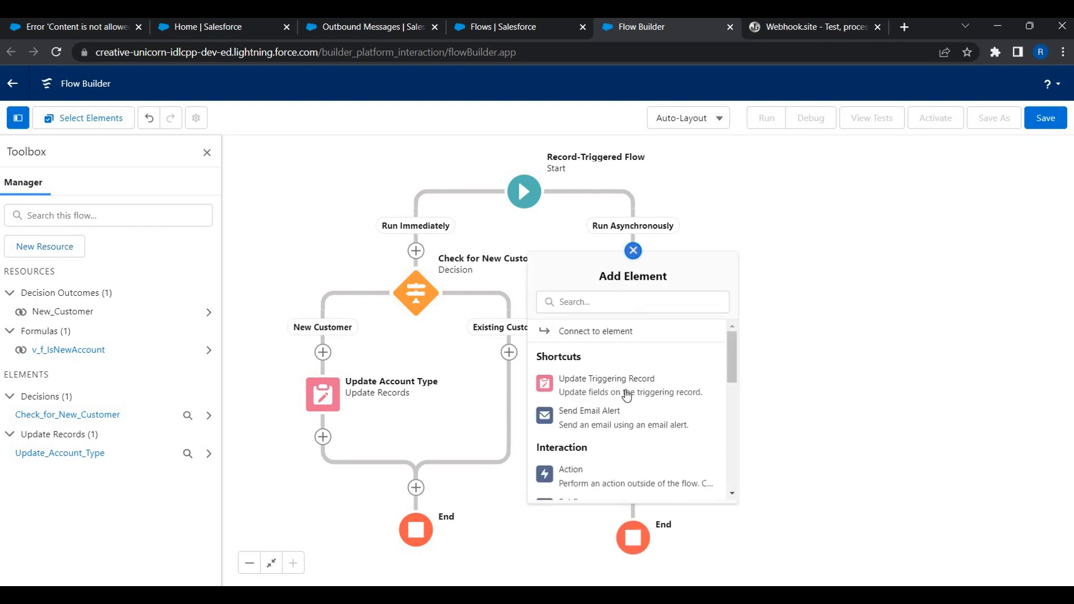
{"action": "scroll", "coordinate": [609, 410], "scroll_direction": "down", "scroll_amount": 2}
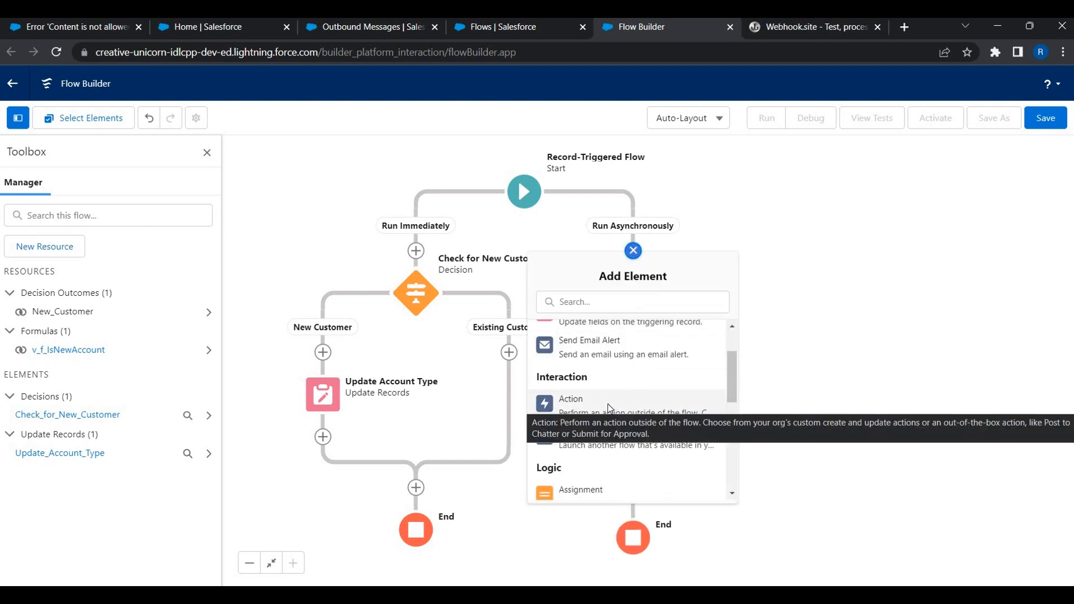
{"action": "left_click", "coordinate": [608, 404]}
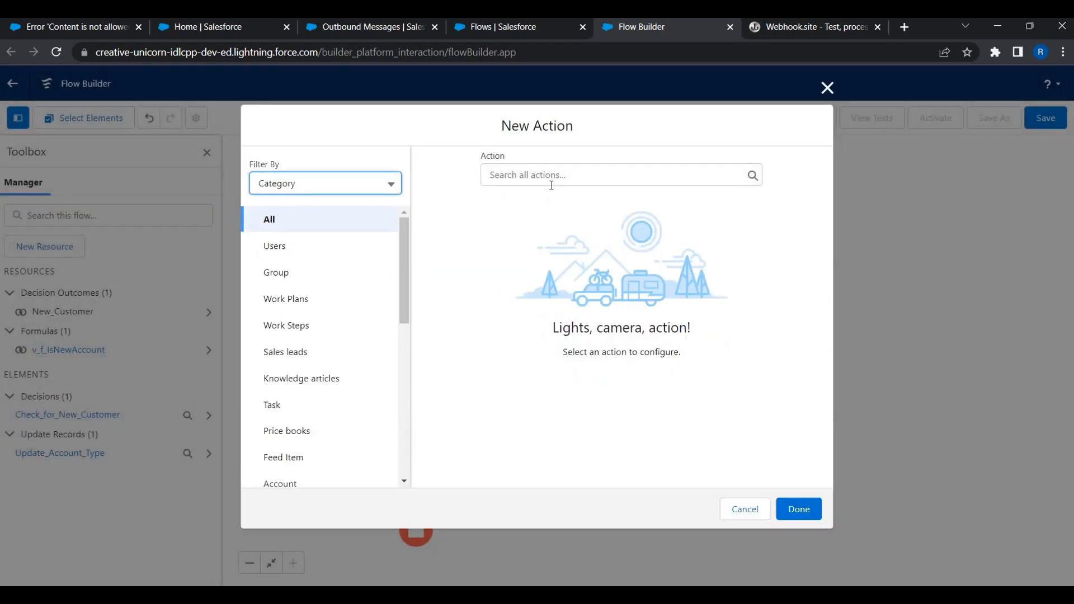
{"action": "left_click", "coordinate": [550, 185]}
{"action": "type", "text": "out"}
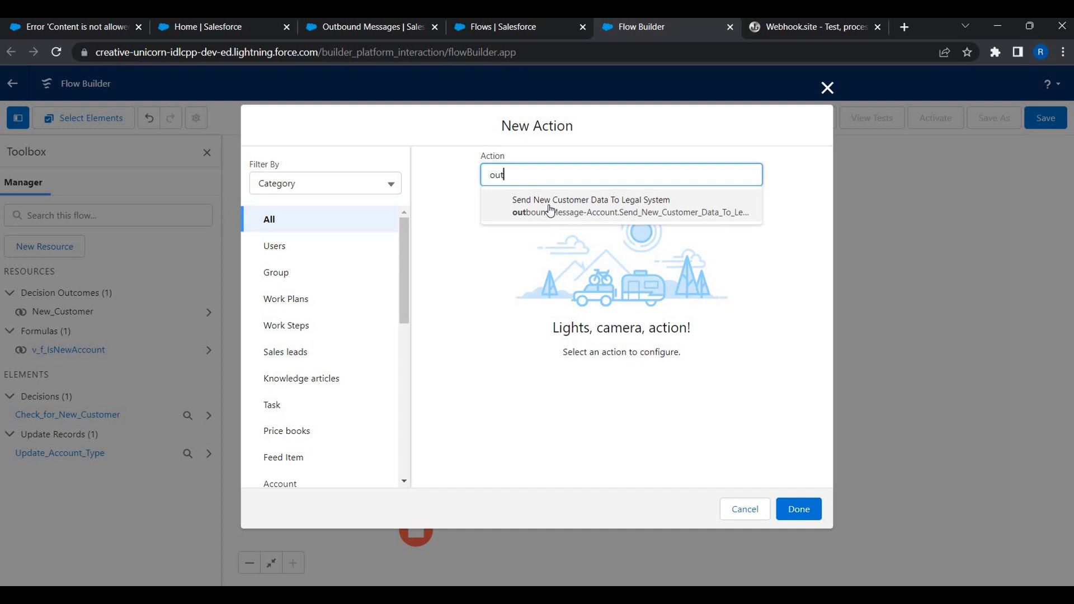
{"action": "left_click", "coordinate": [551, 210]}
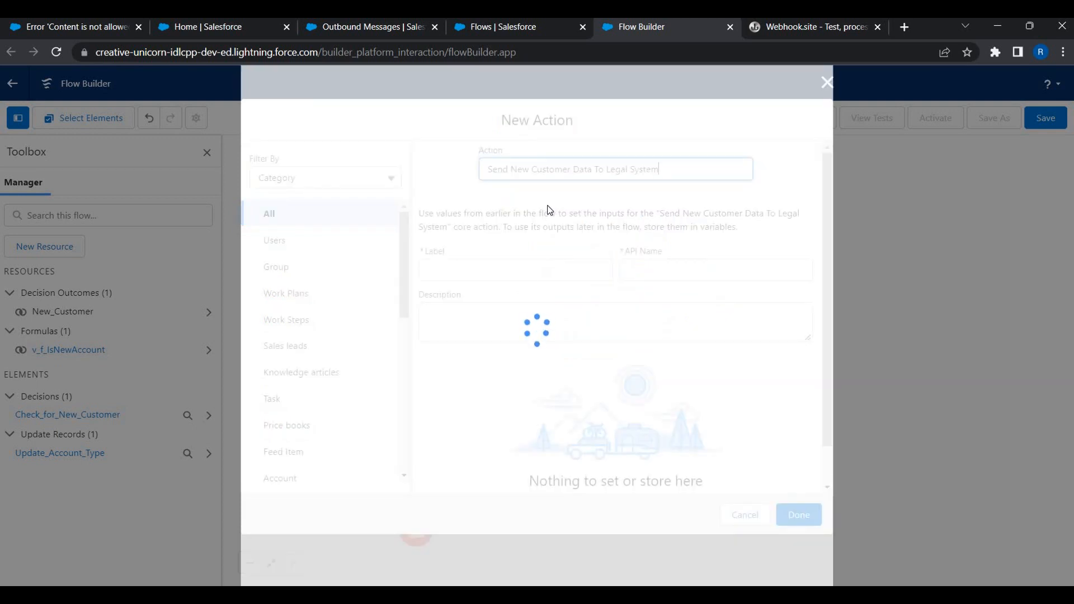
Label the action 'Send Prospect Account Data to Legal System' and add it to the flow.
{"action": "left_click", "coordinate": [526, 271]}
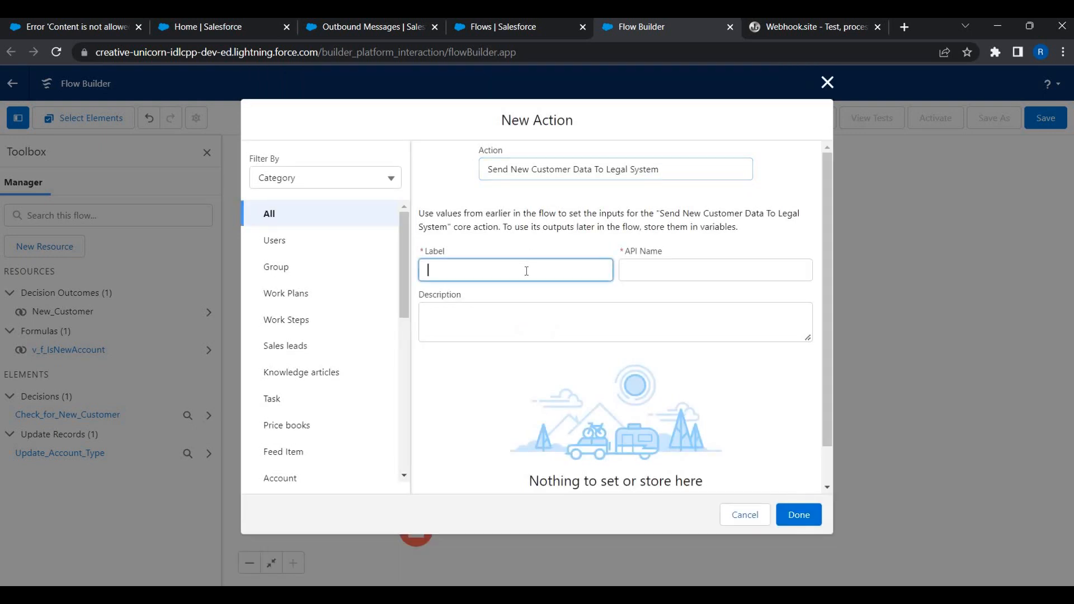
{"action": "type", "text": "Send "}
{"action": "type", "text": "Data "}
{"action": "type", "text": "Prospect A"}
{"action": "type", "text": "ccount "}
{"action": "type", "text": " to Legal Sys"}
{"action": "type", "text": "tem"}
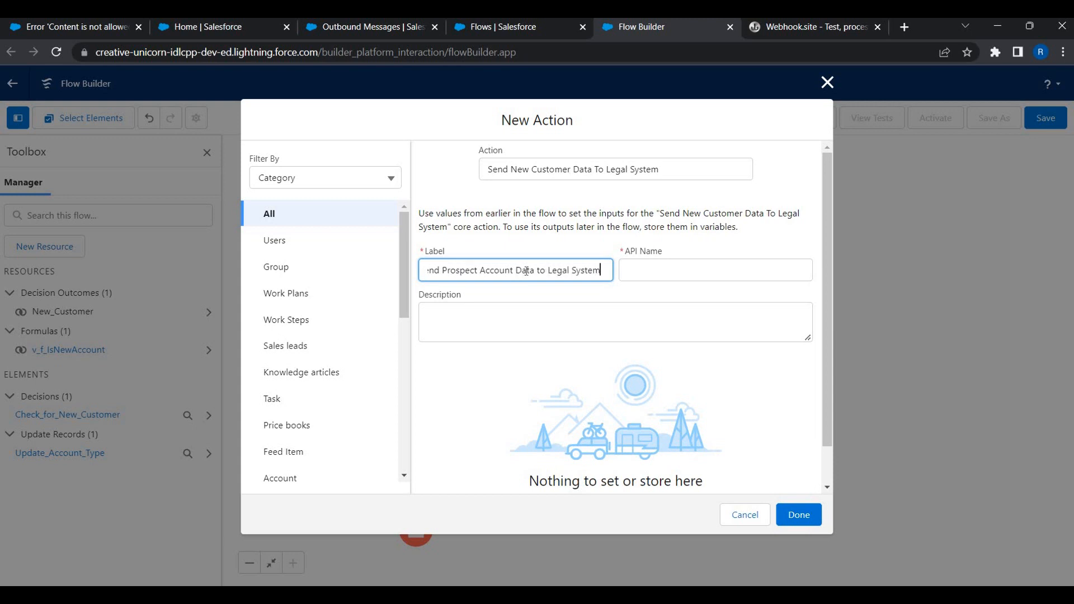
{"action": "key", "text": "Tab"}
{"action": "key", "text": "Tab"}
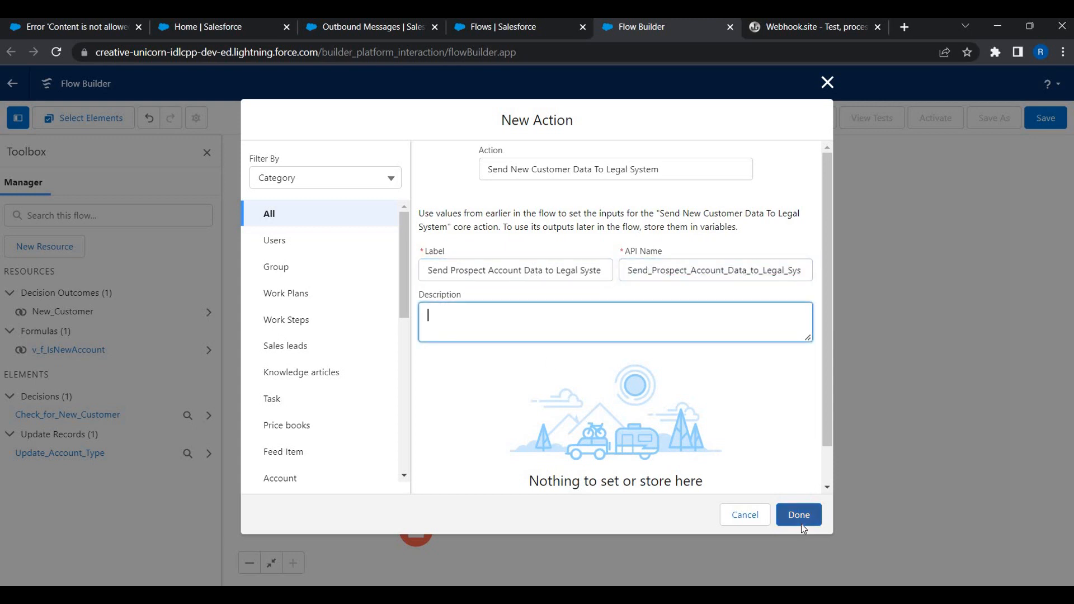
{"action": "left_click", "coordinate": [801, 523]}
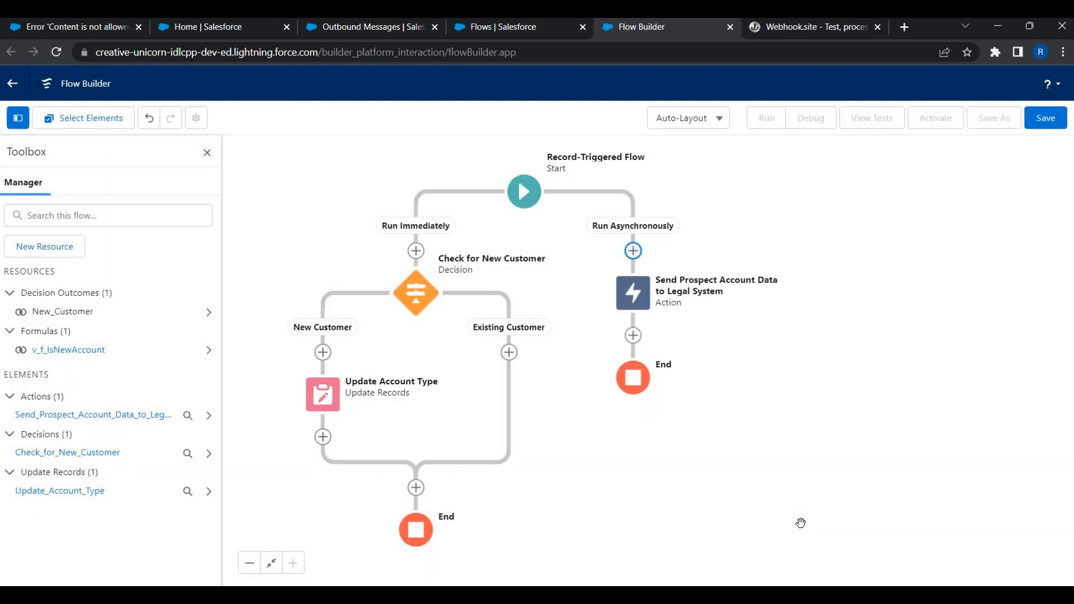
Enter the flow label 'Record Triggered Flow | Update Type and Send Data to Legal'.
{"action": "left_click", "coordinate": [1043, 118]}
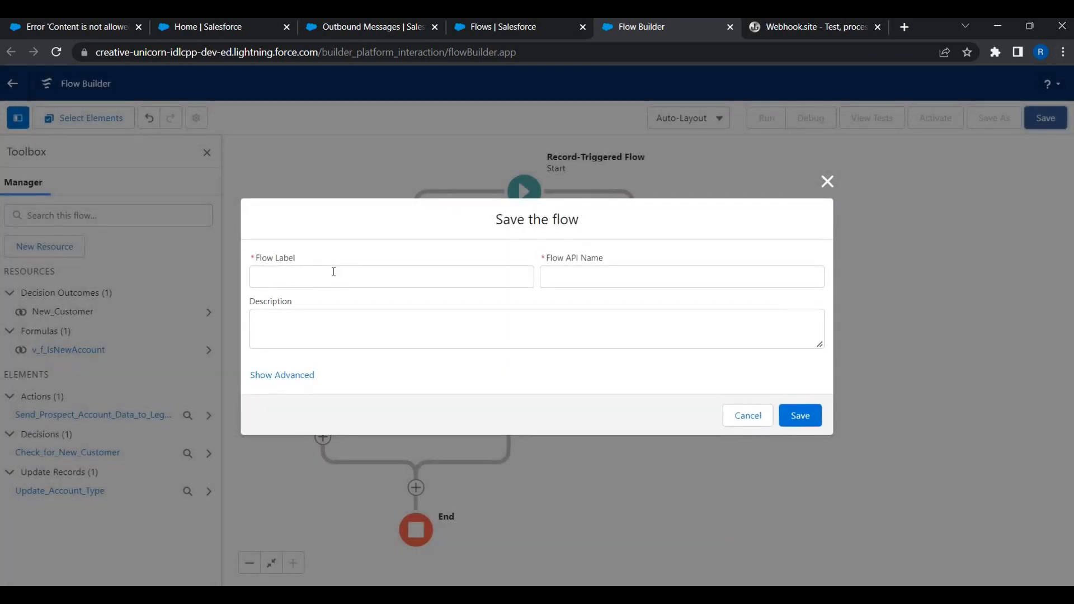
{"action": "left_click", "coordinate": [333, 271]}
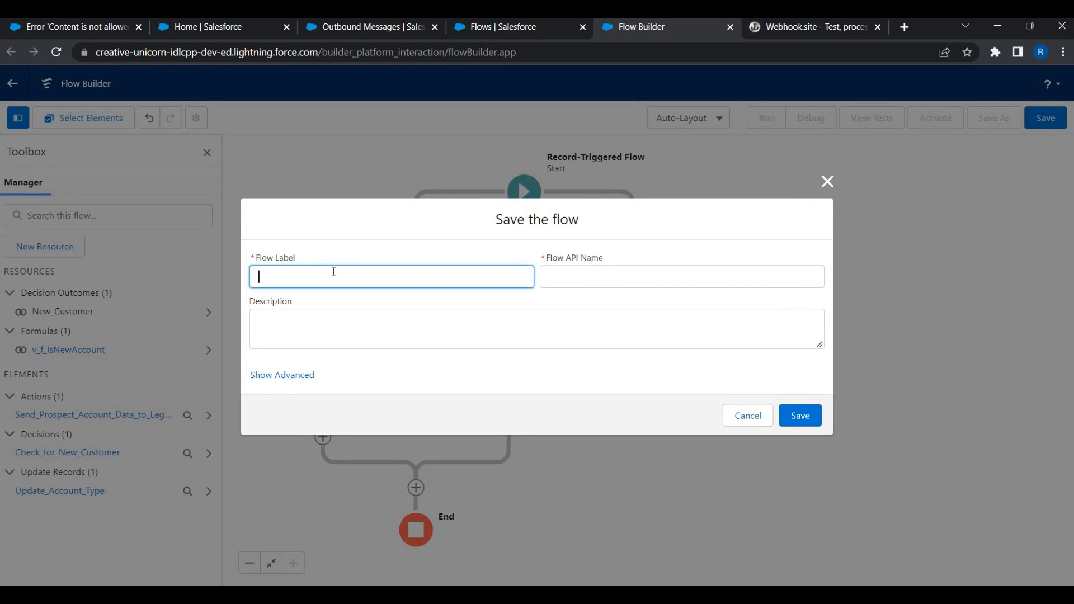
{"action": "type", "text": "Record Trigge"}
{"action": "key", "text": "BackSpace"}
{"action": "key", "text": "BackSpace"}
{"action": "type", "text": "erred"}
{"action": "right_click", "coordinate": [317, 277]}
{"action": "left_click", "coordinate": [349, 291]}
{"action": "type", "text": "Flow | Update Type and Send Dat"}
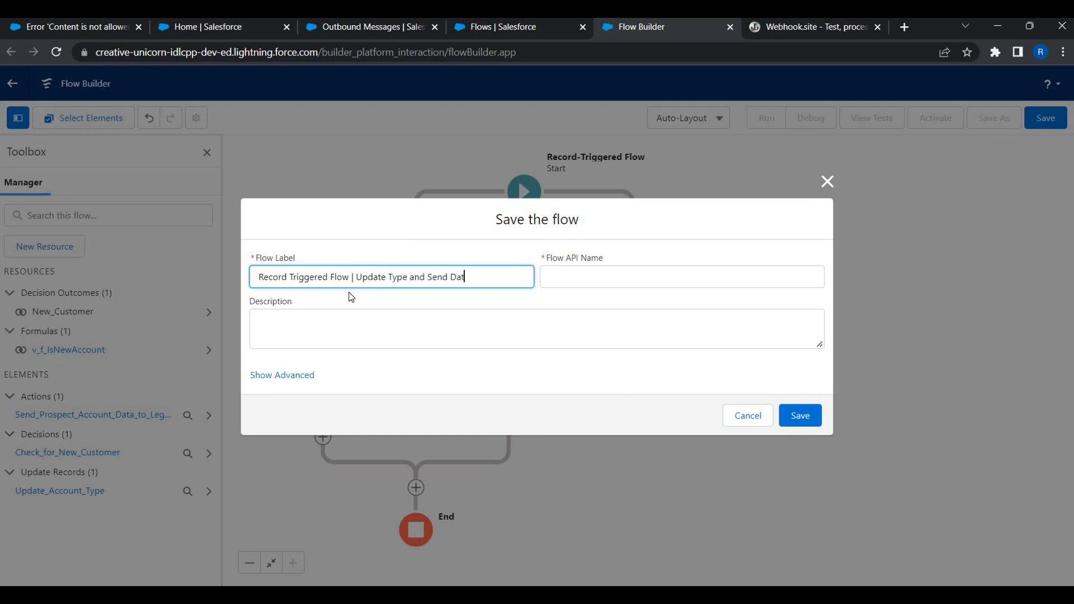
{"action": "type", "text": "a to Legal"}
{"action": "key", "text": "Tab"}
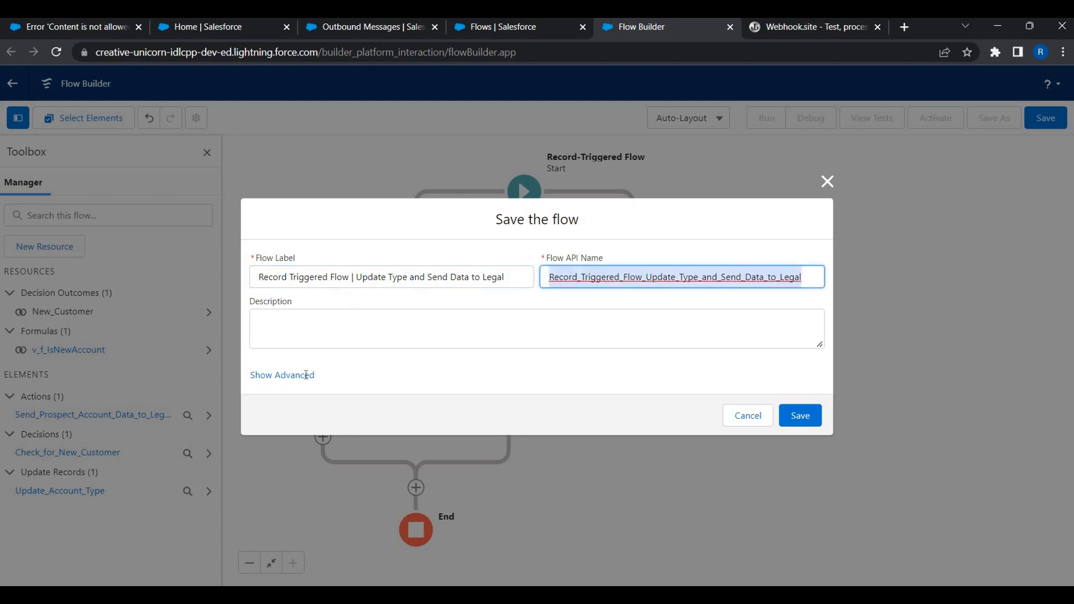
Review the advanced save settings and save the flow.
{"action": "left_click", "coordinate": [296, 374]}
{"action": "scroll", "coordinate": [288, 449], "scroll_direction": "down", "scroll_amount": 1}
{"action": "scroll", "coordinate": [288, 449], "scroll_direction": "down", "scroll_amount": 4}
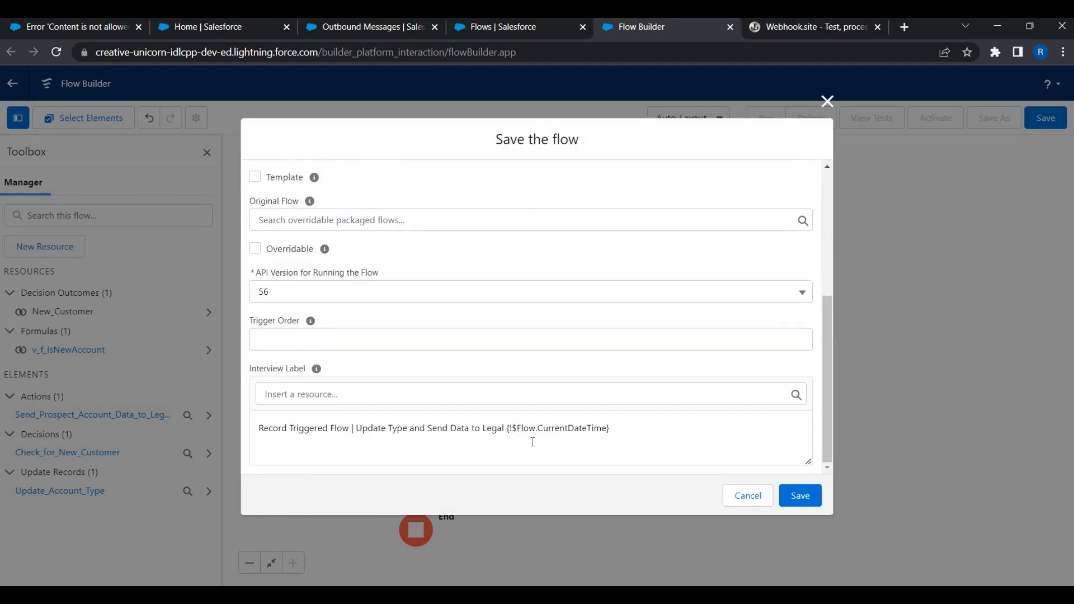
{"action": "left_click", "coordinate": [814, 499]}
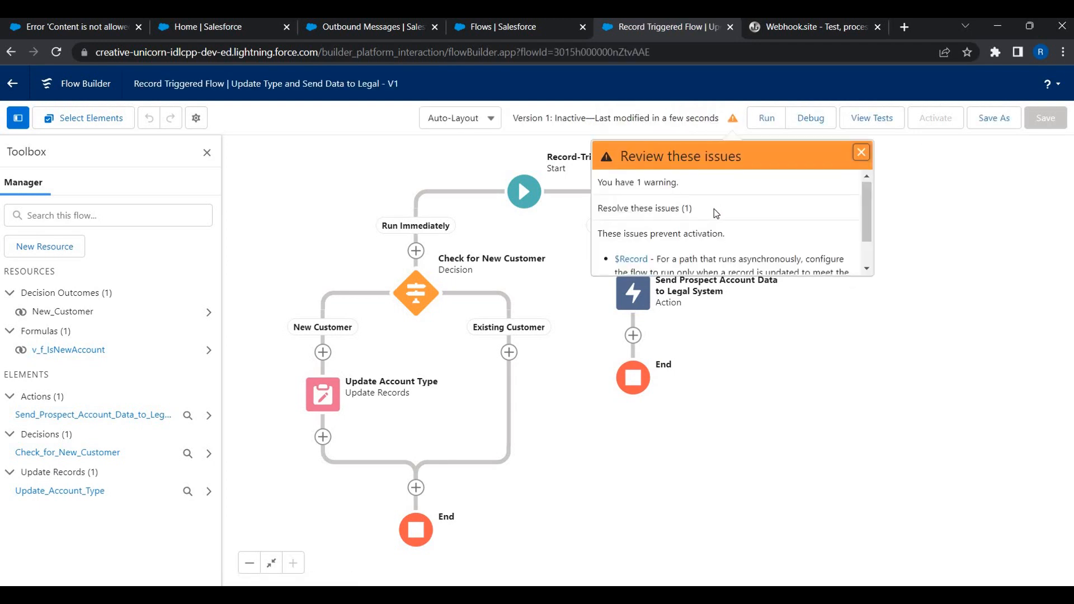
{"action": "scroll", "coordinate": [714, 209], "scroll_direction": "down", "scroll_amount": 1}
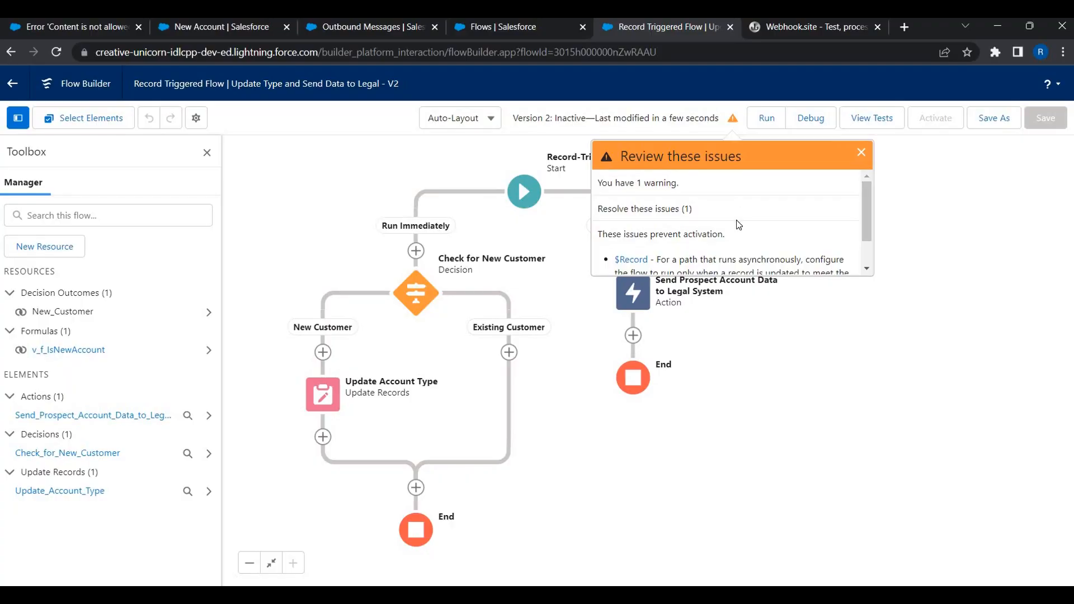
{"action": "scroll", "coordinate": [658, 220], "scroll_direction": "down", "scroll_amount": 1}
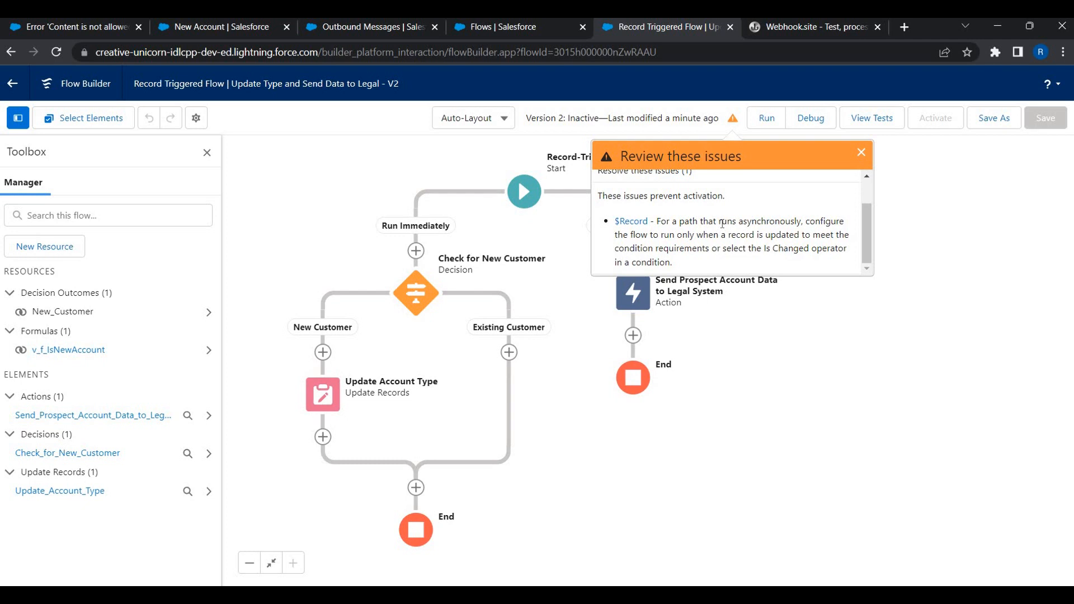
In the start settings, set condition requirements to All Conditions Are Met (AND).
{"action": "left_click", "coordinate": [629, 224]}
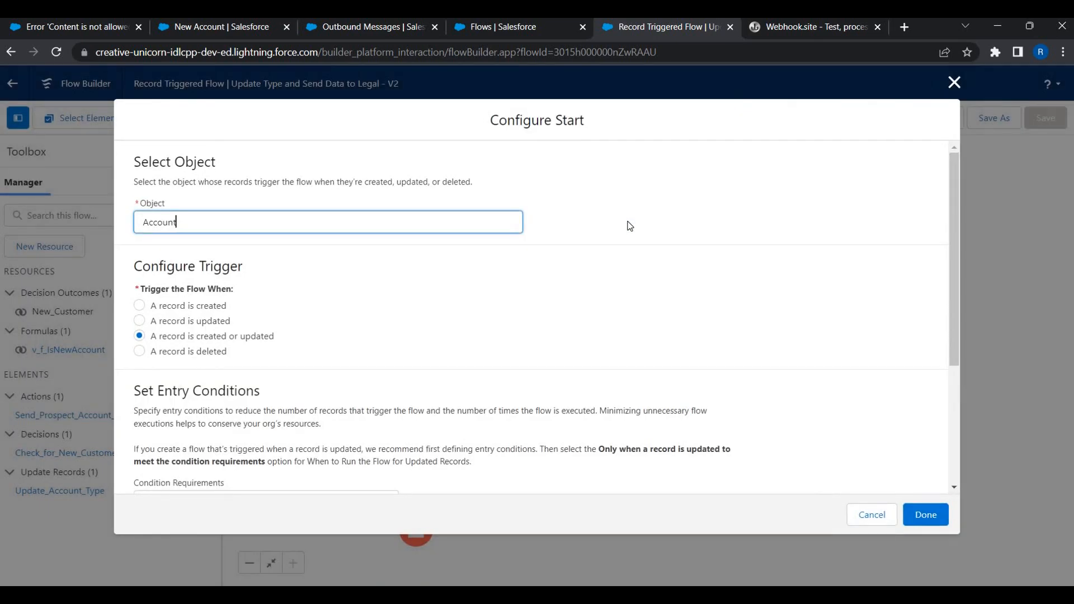
{"action": "scroll", "coordinate": [364, 199], "scroll_direction": "down", "scroll_amount": 1}
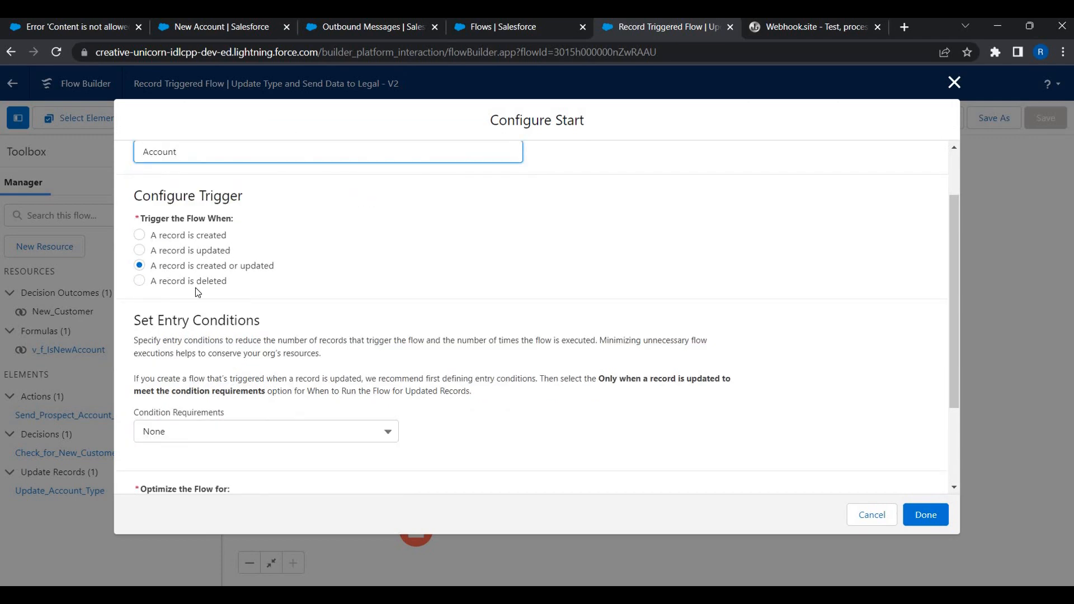
{"action": "scroll", "coordinate": [198, 293], "scroll_direction": "down", "scroll_amount": 2}
{"action": "scroll", "coordinate": [198, 293], "scroll_direction": "down", "scroll_amount": 1}
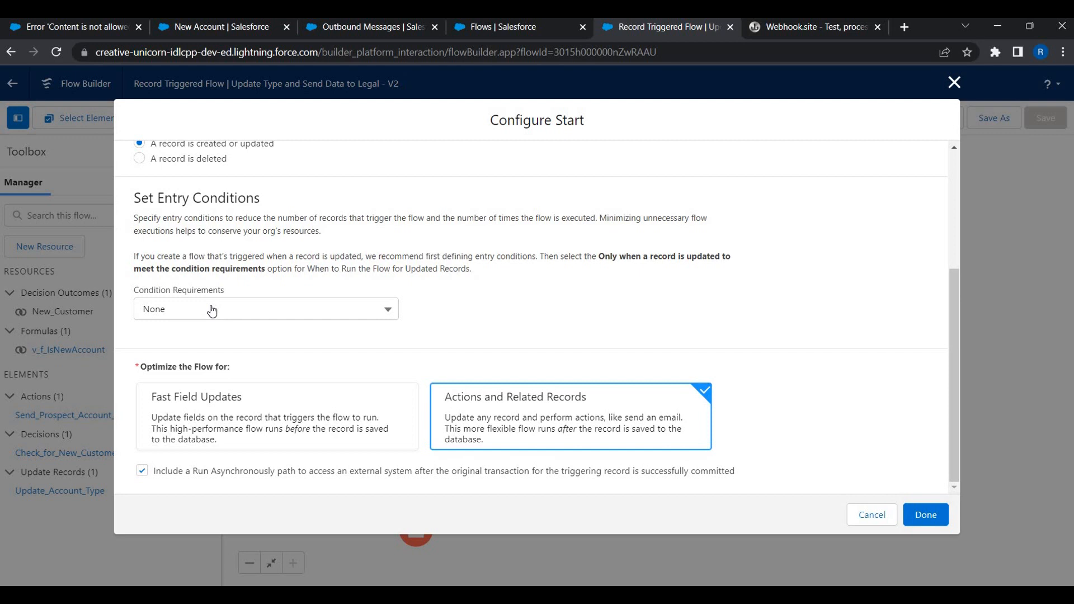
{"action": "left_click", "coordinate": [212, 311]}
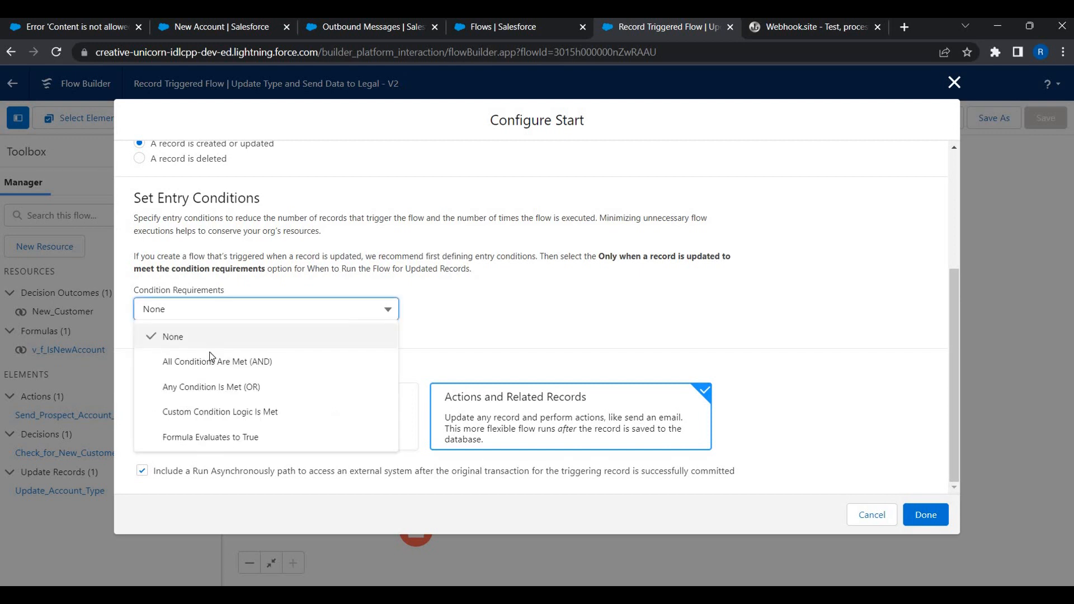
{"action": "left_click", "coordinate": [246, 361]}
Add the condition CreatedDate Is Changed equals True and apply the start settings.
{"action": "left_click", "coordinate": [249, 366]}
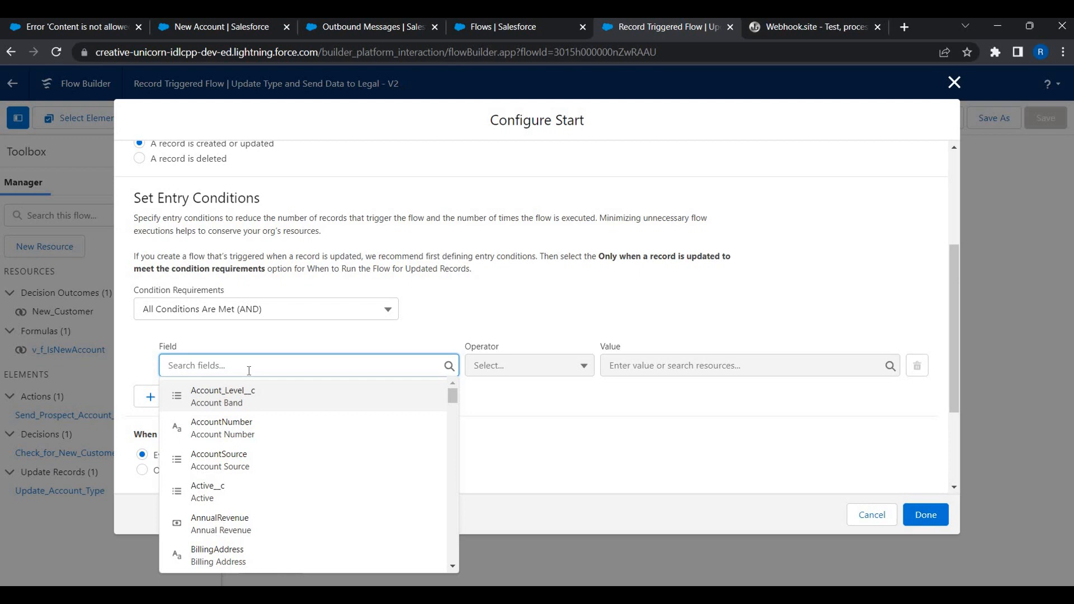
{"action": "type", "text": "creat"}
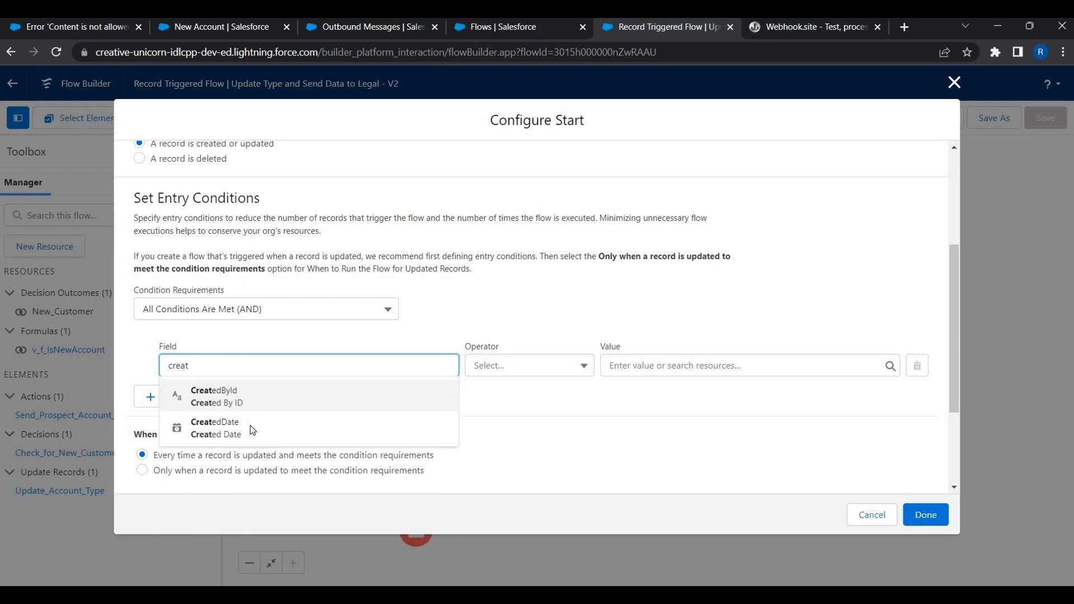
{"action": "left_click", "coordinate": [252, 429]}
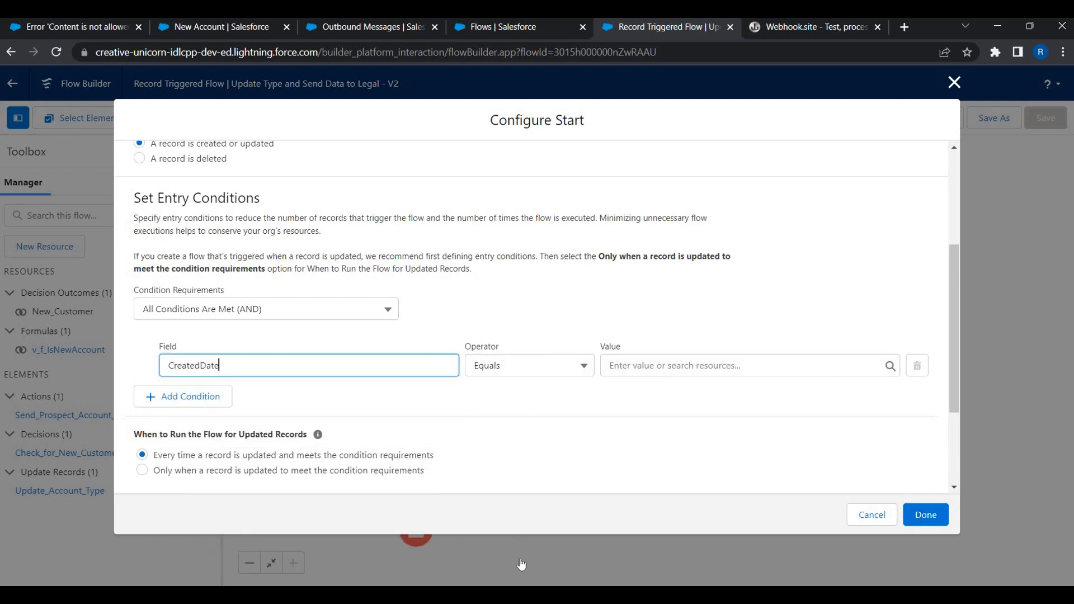
{"action": "left_click", "coordinate": [528, 366]}
{"action": "left_click", "coordinate": [521, 564]}
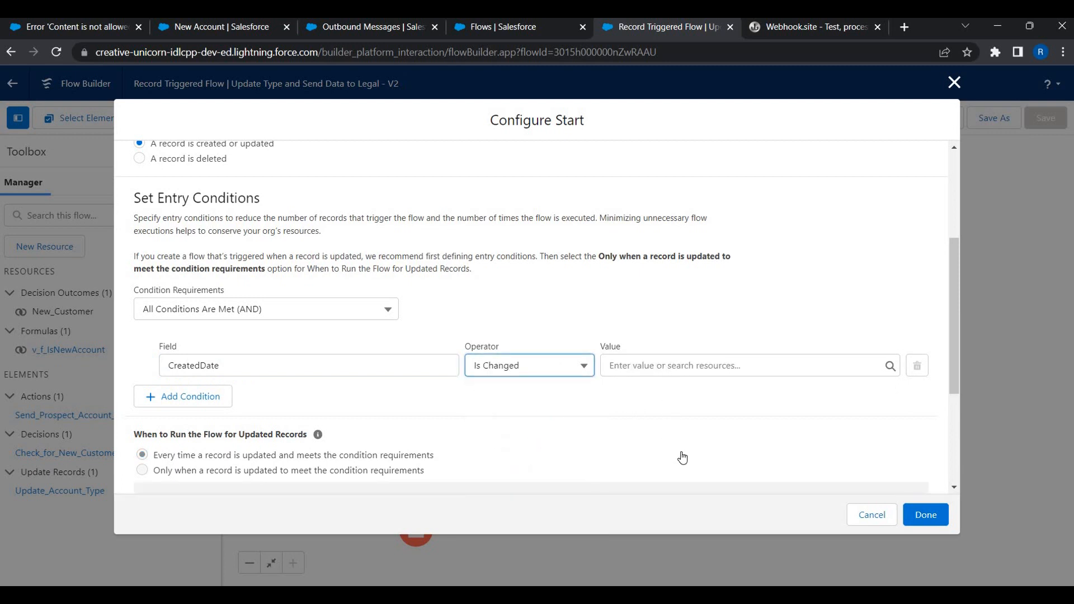
{"action": "key", "text": "Tab"}
{"action": "key", "text": "Down"}
{"action": "key", "text": "Return"}
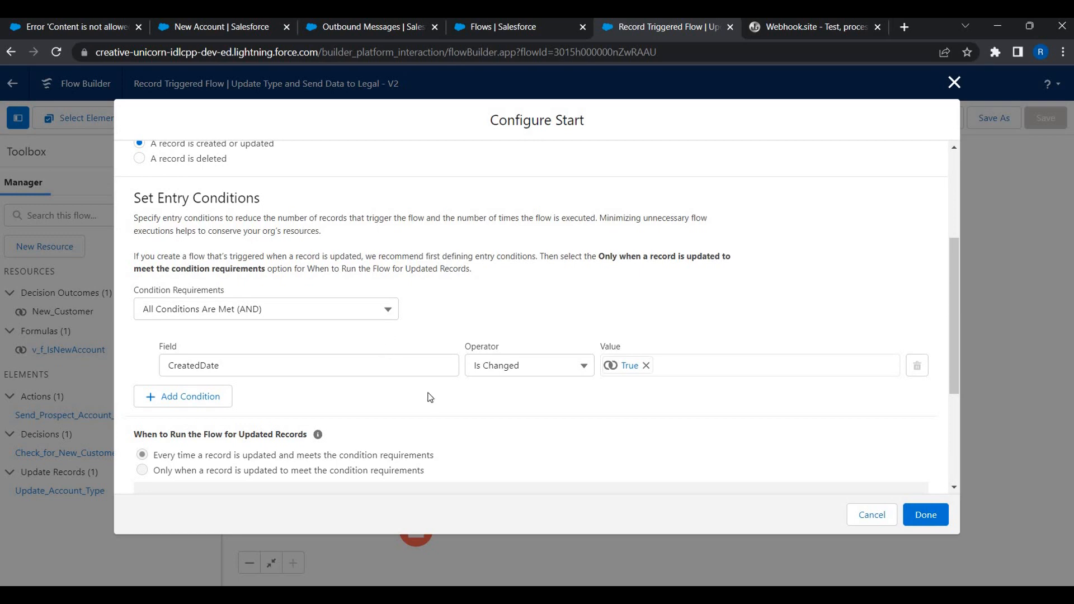
{"action": "scroll", "coordinate": [850, 480], "scroll_direction": "down", "scroll_amount": 1}
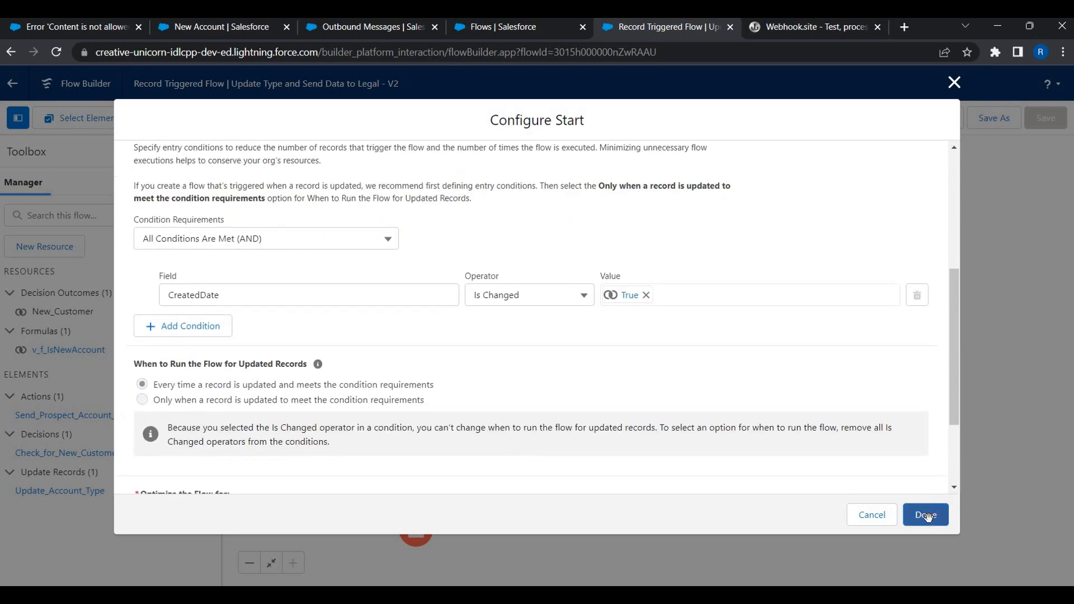
{"action": "left_click", "coordinate": [926, 516]}
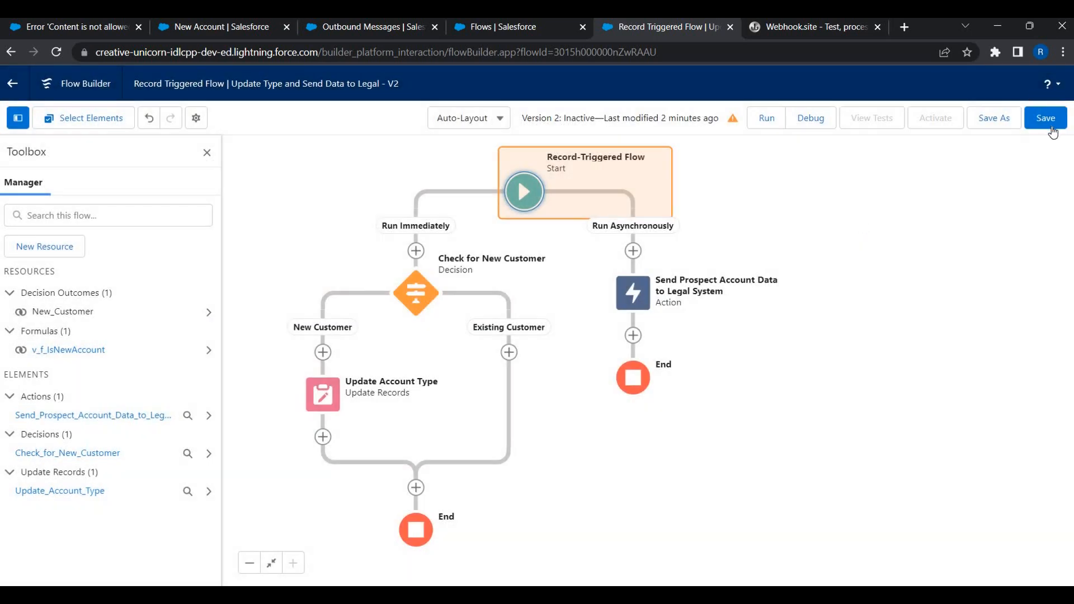
Save and activate flow Version 2, then switch to the Webhook.site tab.
{"action": "left_click", "coordinate": [1045, 118]}
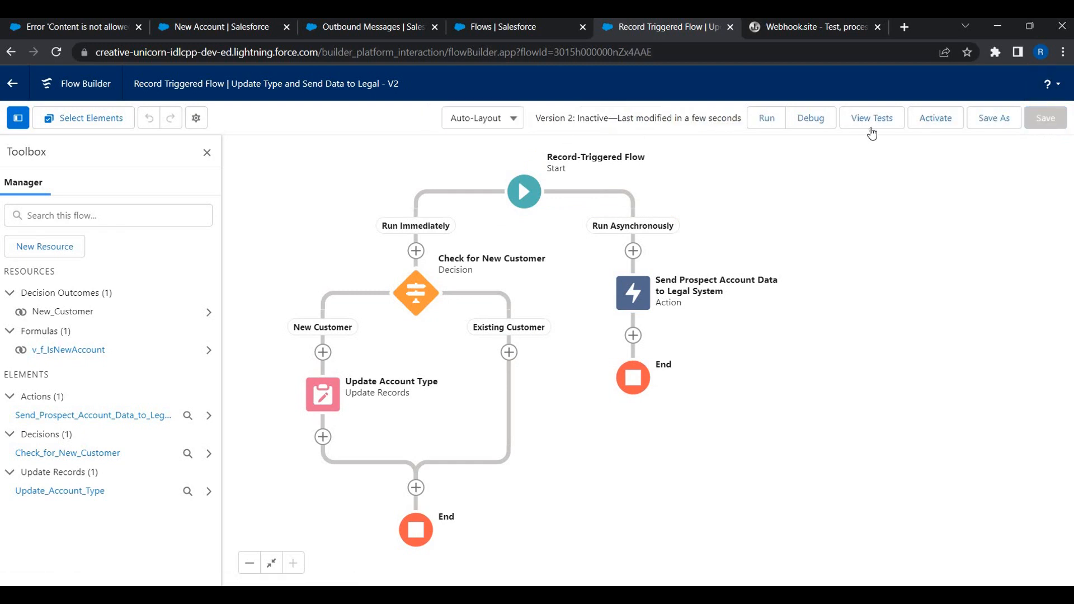
{"action": "left_click", "coordinate": [934, 125]}
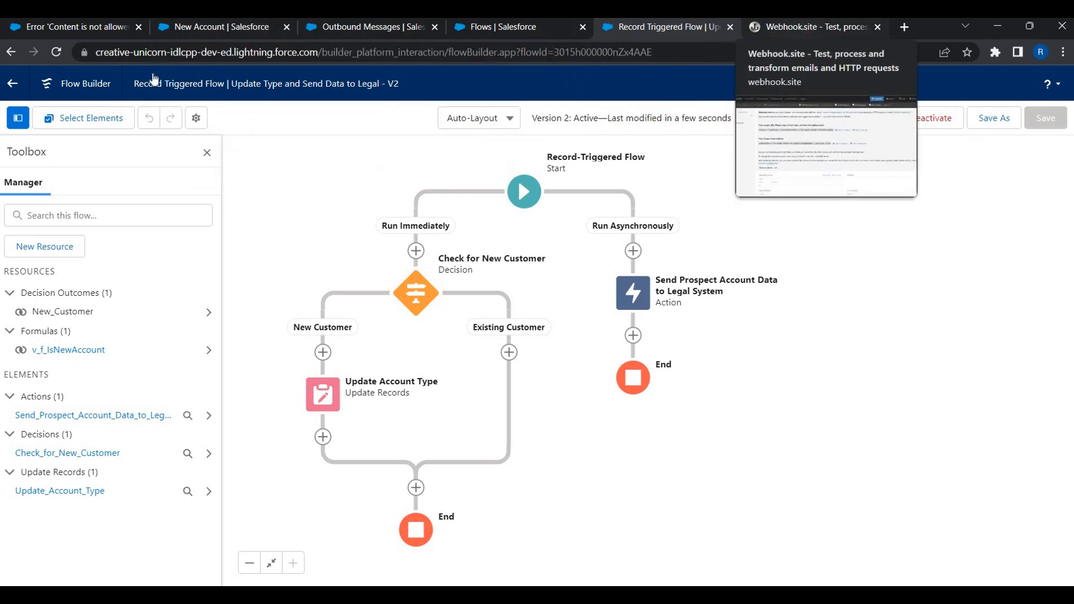
{"action": "left_click", "coordinate": [803, 26]}
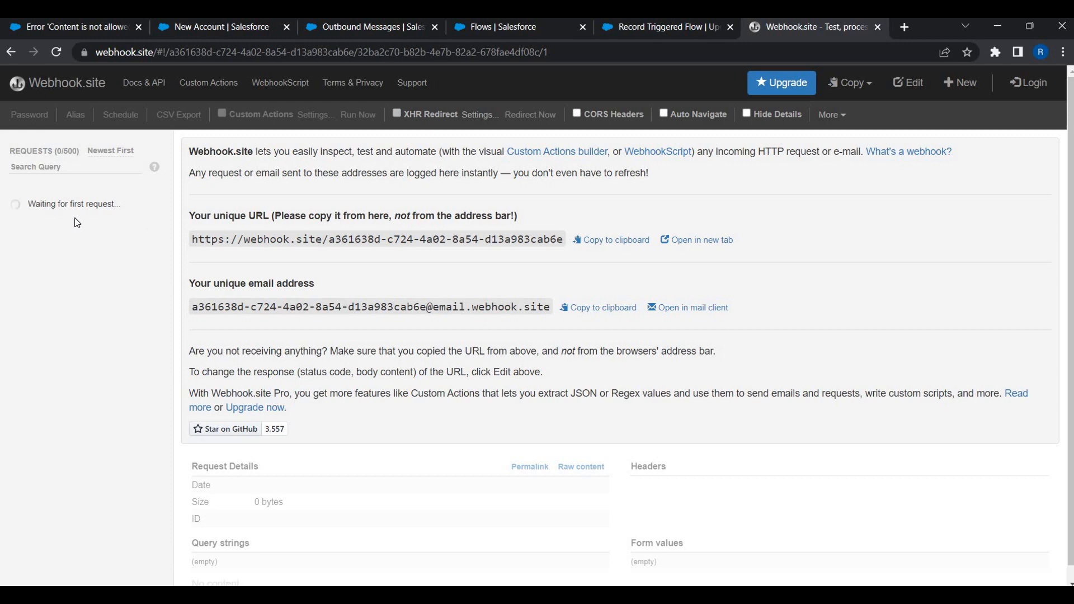
Name the new account 'Candy Crush Ltd' and enter its phone number.
{"action": "left_click", "coordinate": [200, 28]}
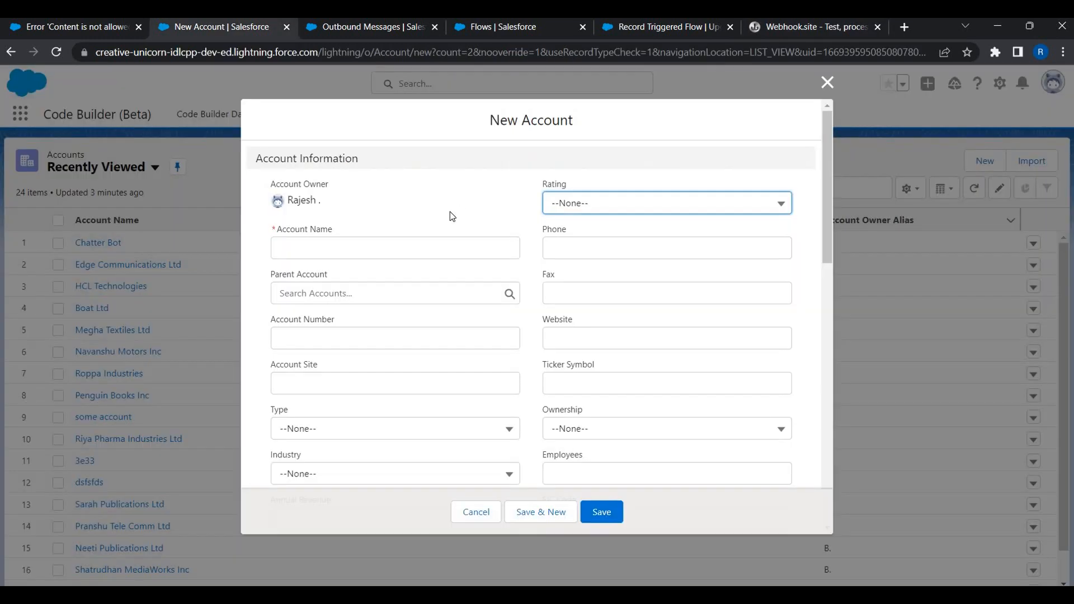
{"action": "left_click", "coordinate": [411, 242]}
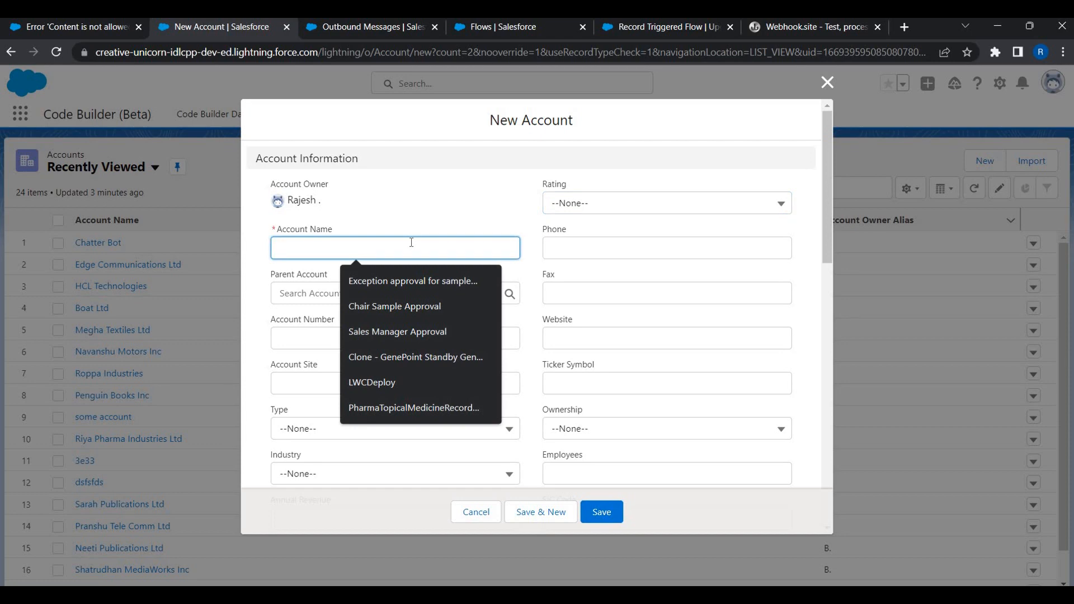
{"action": "type", "text": "Candy "}
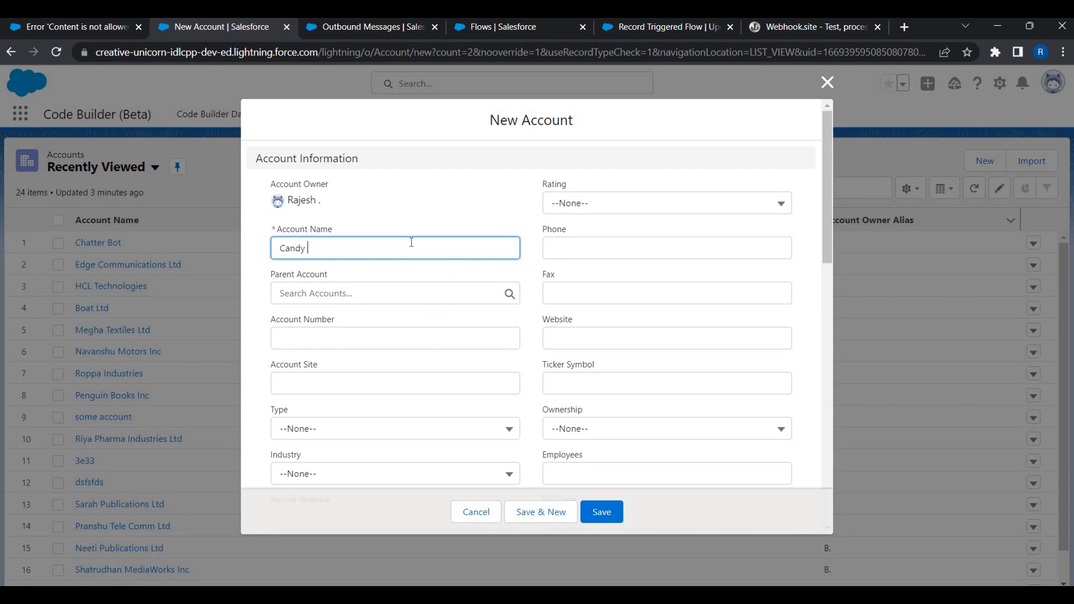
{"action": "type", "text": "Criush"}
{"action": "key", "text": "BackSpace"}
{"action": "key", "text": "BackSpace"}
{"action": "key", "text": "BackSpace"}
{"action": "key", "text": "BackSpace"}
{"action": "key", "text": "BackSpace"}
{"action": "type", "text": "ush Ltd"}
{"action": "key", "text": "Tab"}
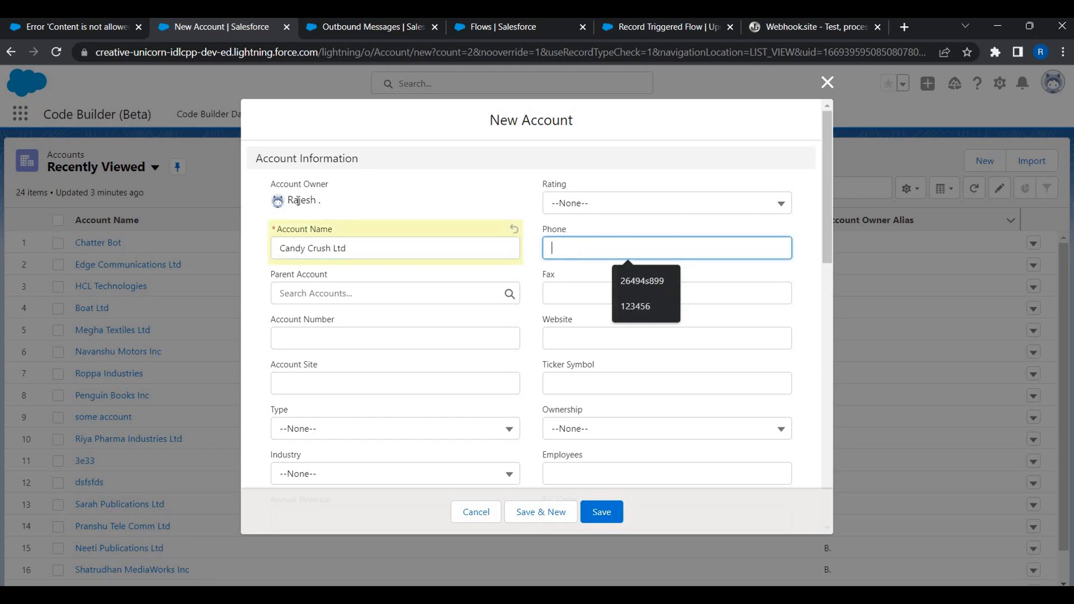
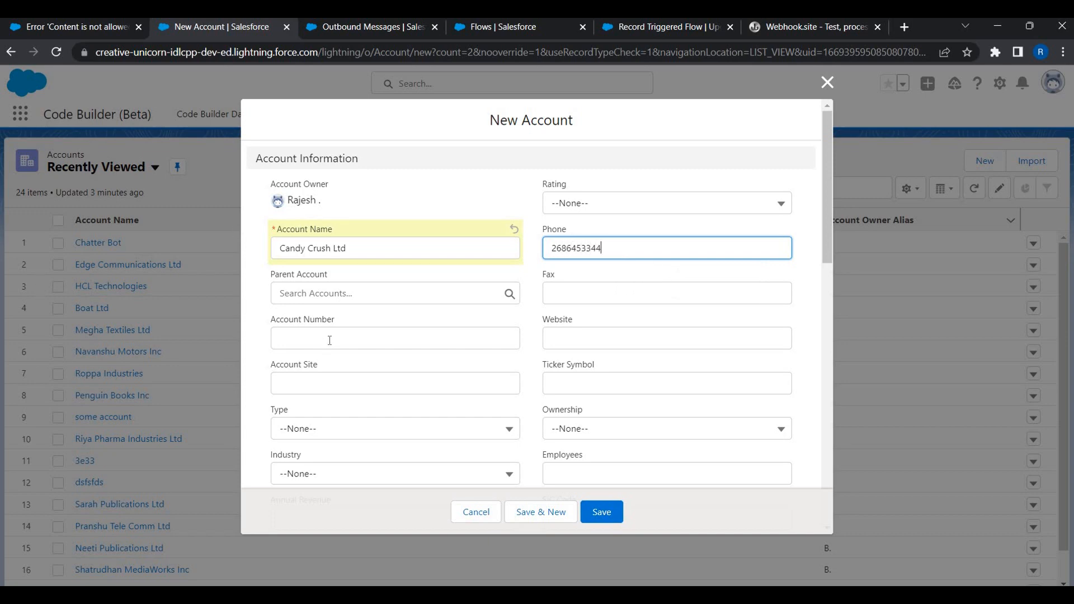
Fill in the account number and set Annual Revenue to 5,000,000.
{"action": "left_click", "coordinate": [329, 341]}
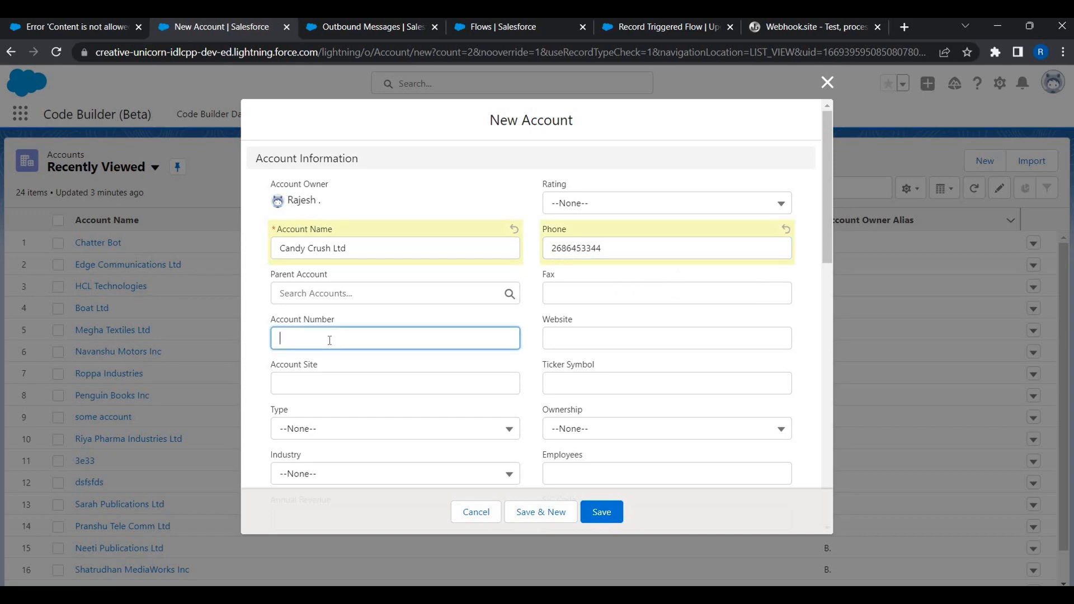
{"action": "type", "text": "555666"}
{"action": "scroll", "coordinate": [318, 312], "scroll_direction": "down", "scroll_amount": 4}
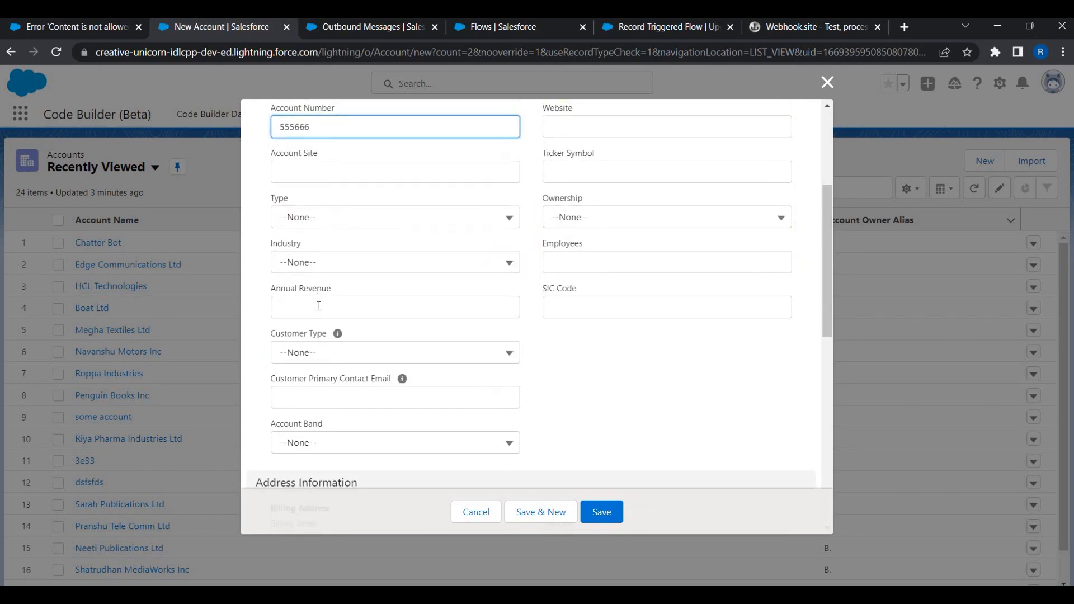
{"action": "left_click", "coordinate": [318, 306]}
{"action": "type", "text": "5,00"}
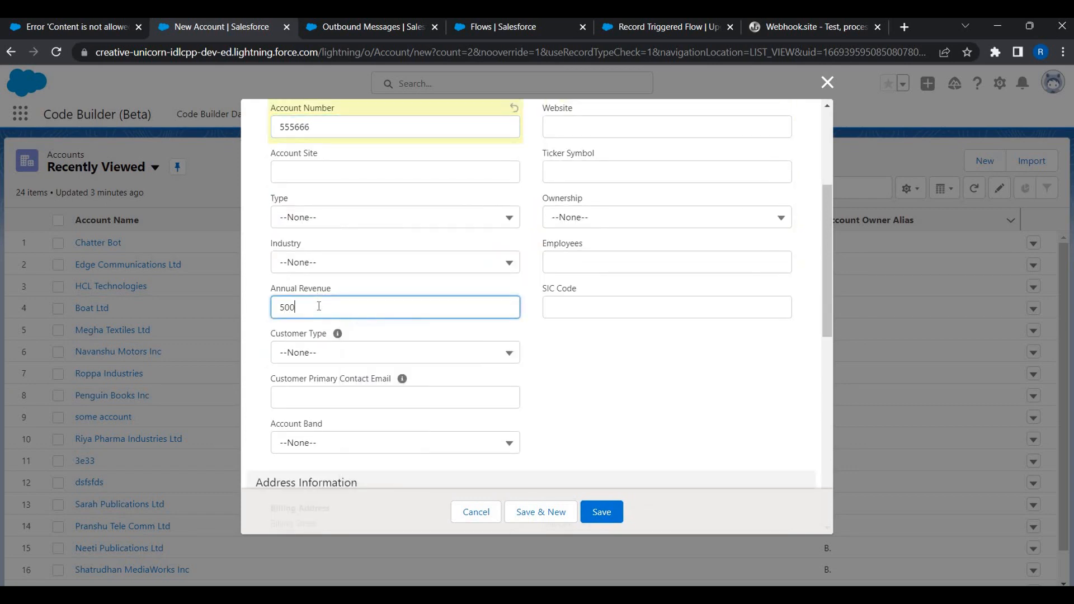
{"action": "type", "text": "0,000"}
{"action": "key", "text": "Tab"}
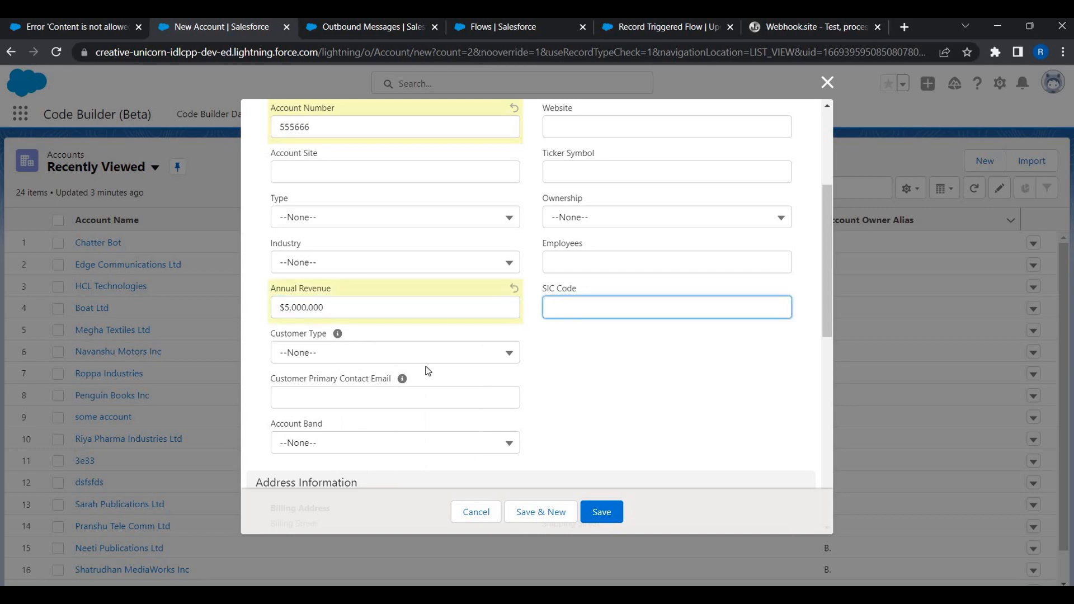
Enter the billing street address.
{"action": "scroll", "coordinate": [394, 337], "scroll_direction": "down", "scroll_amount": 4}
{"action": "left_click", "coordinate": [395, 339]}
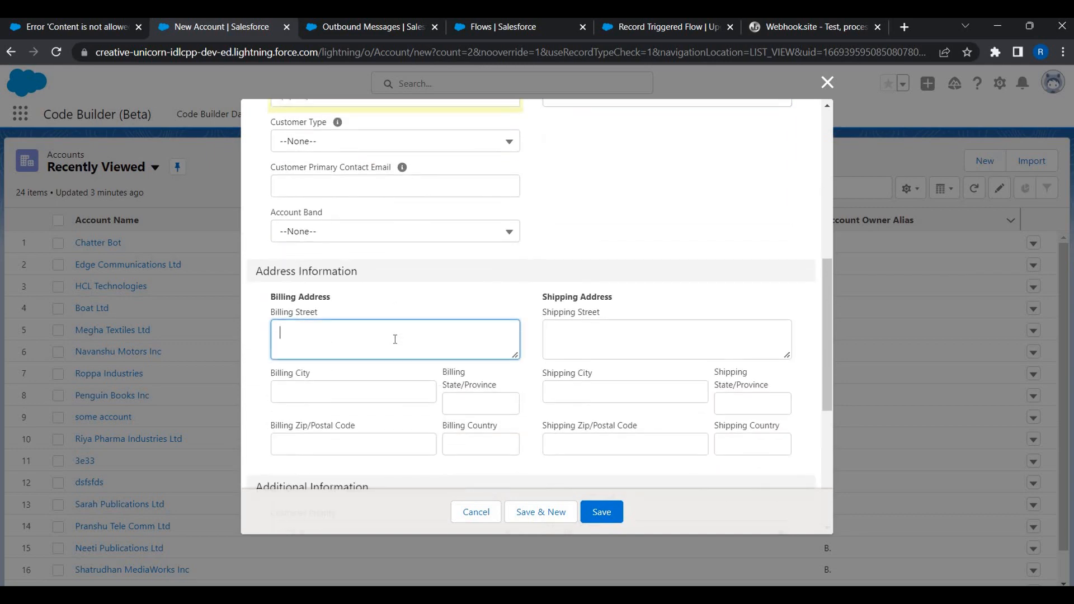
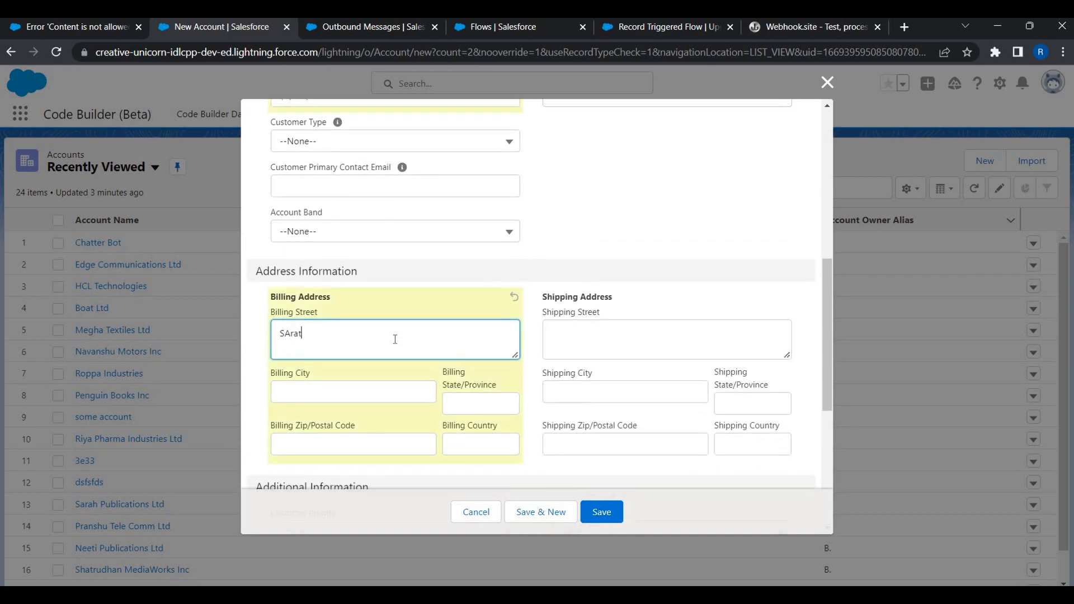
{"action": "key", "text": "Tab"}
{"action": "left_click", "coordinate": [291, 333]}
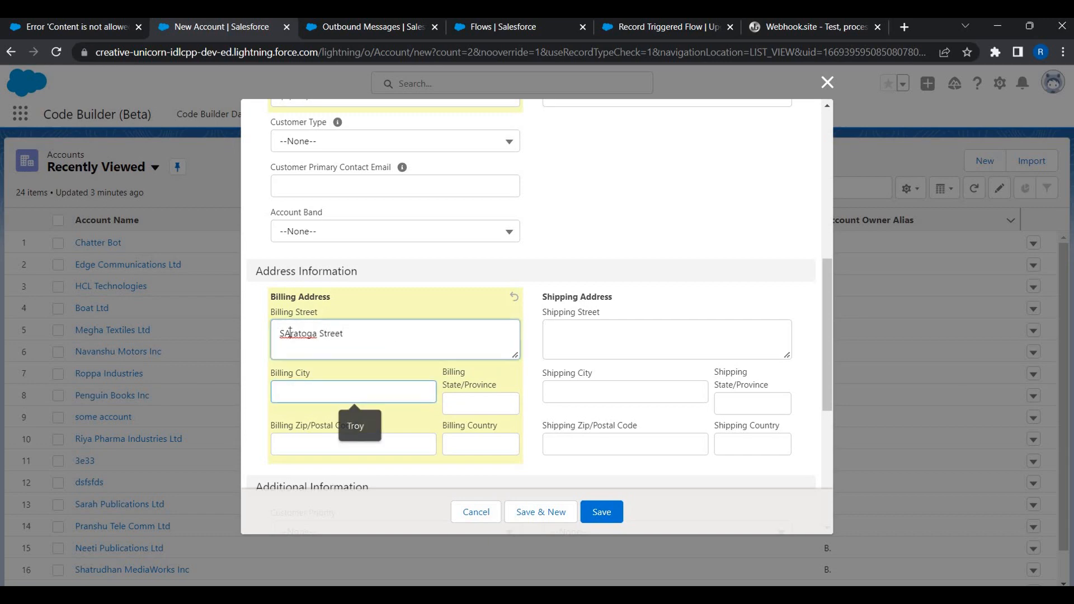
{"action": "key", "text": "BackSpace"}
{"action": "key", "text": "Left"}
{"action": "key", "text": "Left"}
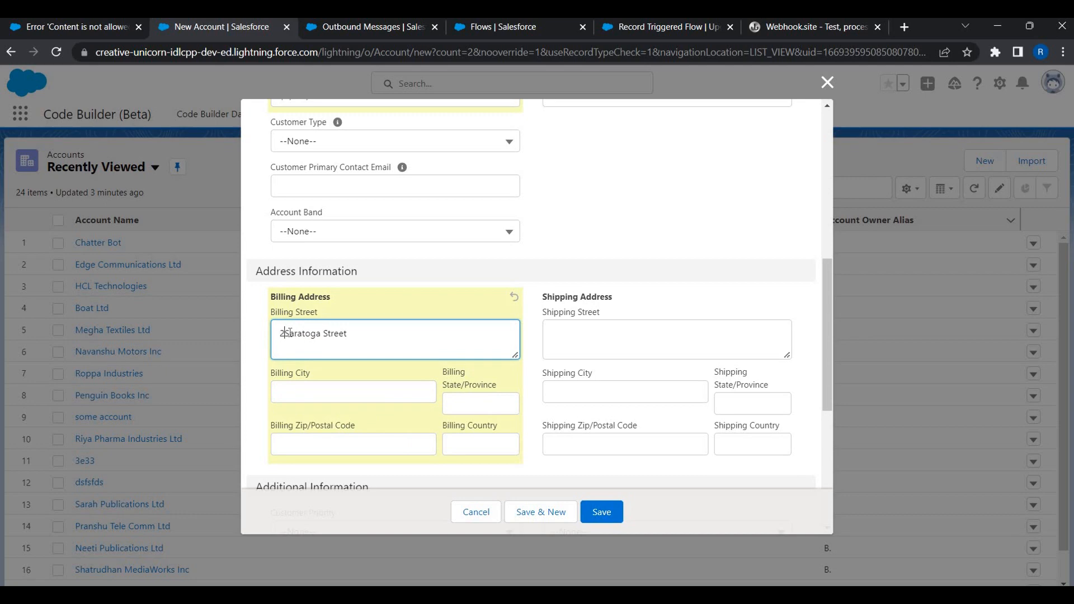
Fill in the billing city and billing state.
{"action": "left_click", "coordinate": [319, 387]}
{"action": "type", "text": "Mich"}
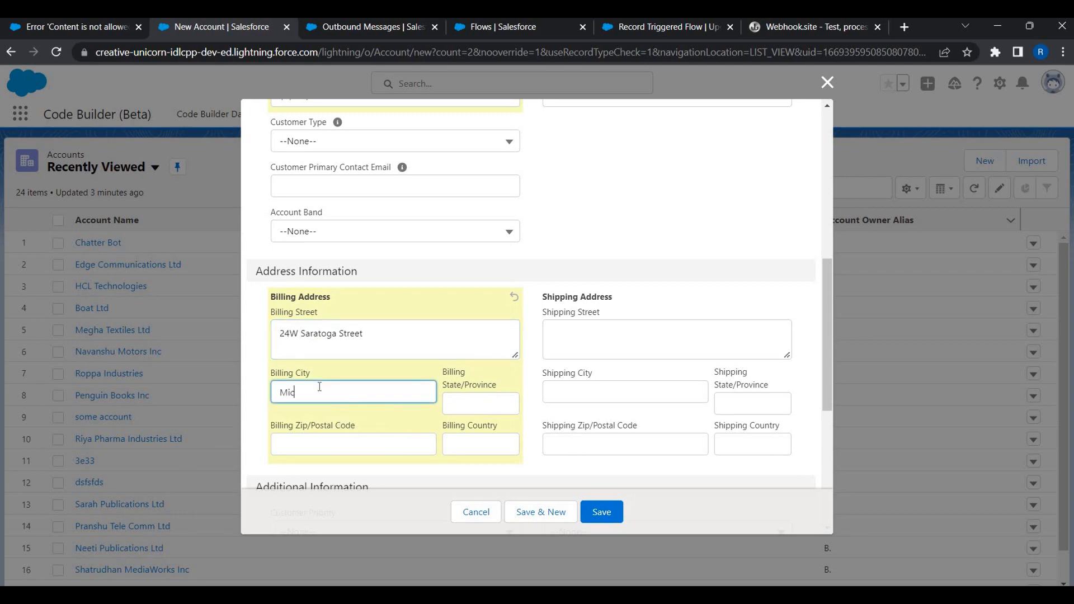
{"action": "key", "text": "BackSpace"}
{"action": "key", "text": "BackSpace"}
{"action": "key", "text": "BackSpace"}
{"action": "key", "text": "BackSpace"}
{"action": "type", "text": "T"}
{"action": "key", "text": "BackSpace"}
{"action": "type", "text": "Troy"}
{"action": "key", "text": "Tab"}
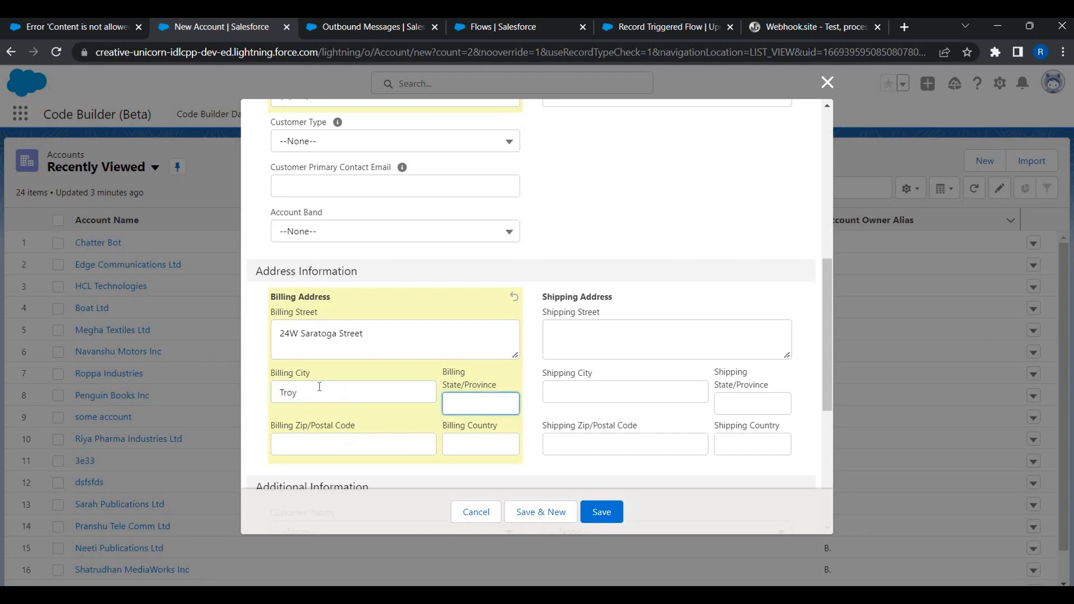
{"action": "type", "text": "MI"}
{"action": "key", "text": "BackSpace"}
{"action": "key", "text": "BackSpace"}
{"action": "type", "text": "MI"}
Fill in the billing zip code and billing country.
{"action": "left_click", "coordinate": [296, 440]}
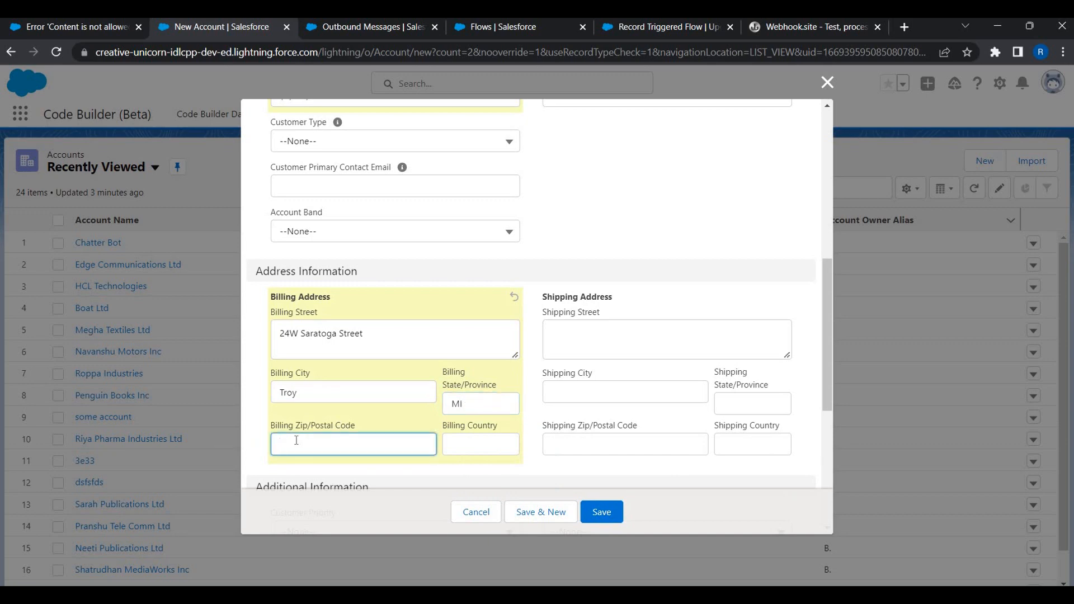
{"action": "type", "text": "42345"}
{"action": "left_click", "coordinate": [458, 448]}
{"action": "type", "text": "USA"}
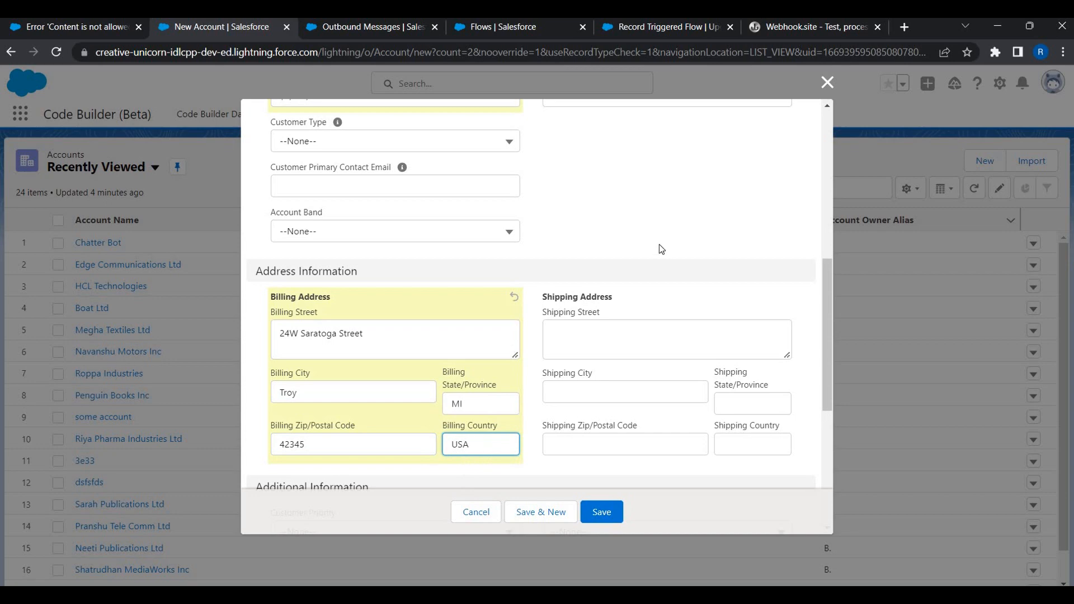
{"action": "left_click", "coordinate": [403, 253]}
{"action": "scroll", "coordinate": [333, 371], "scroll_direction": "up", "scroll_amount": 3}
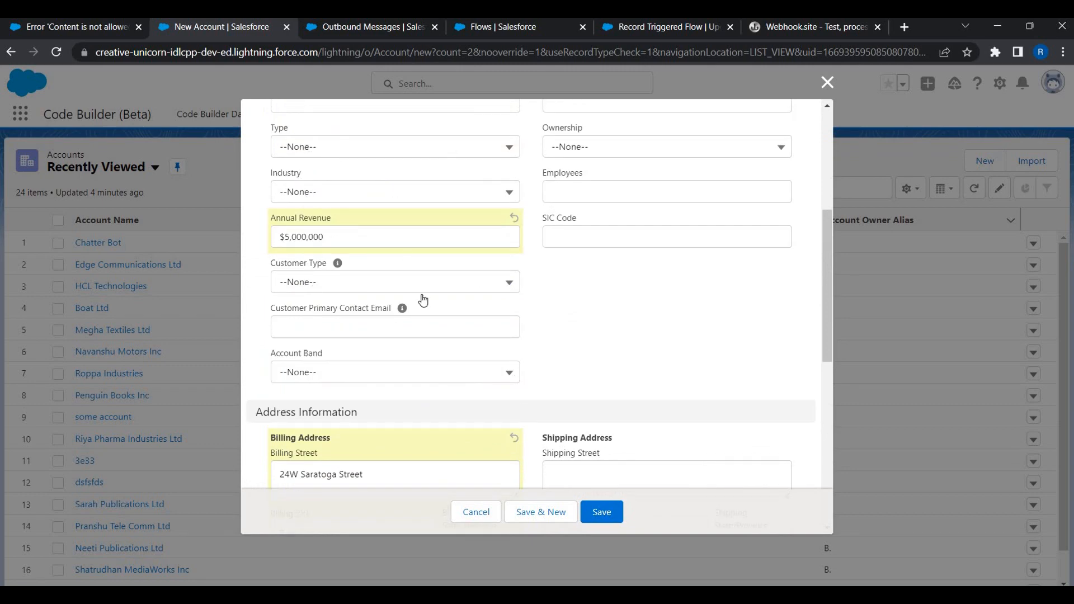
{"action": "scroll", "coordinate": [423, 300], "scroll_direction": "up", "scroll_amount": 3}
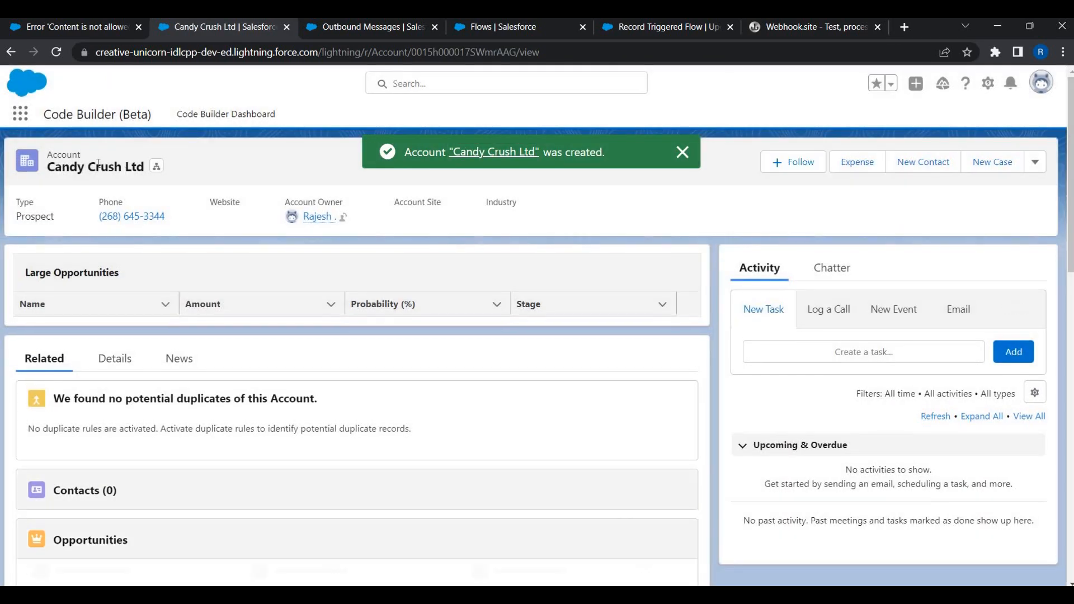
Review the saved account's Details, then check the request captured on Webhook.site.
{"action": "left_click", "coordinate": [133, 363]}
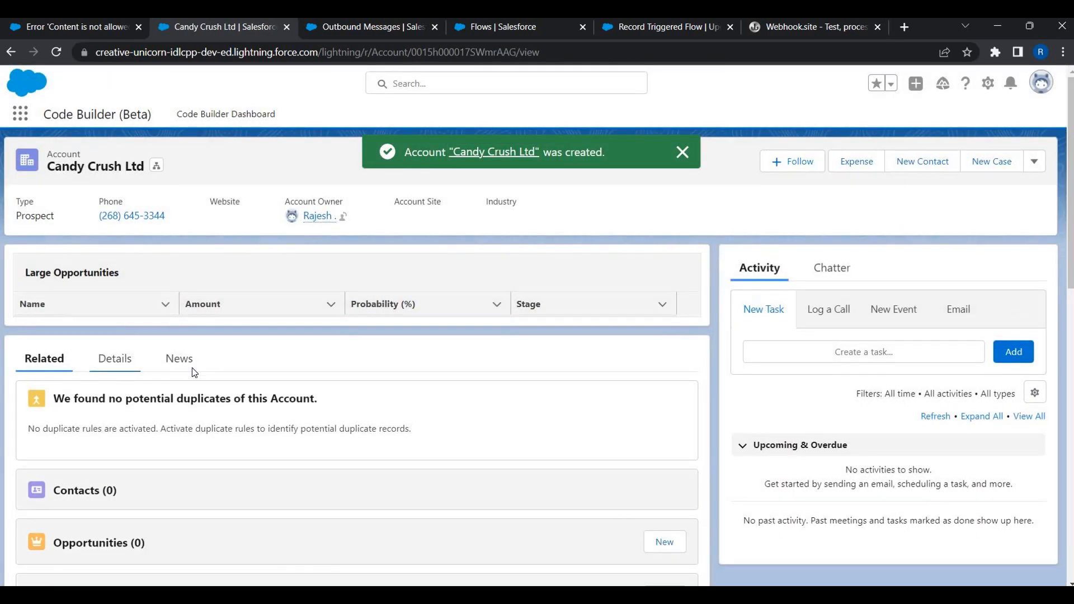
{"action": "scroll", "coordinate": [93, 256], "scroll_direction": "down", "scroll_amount": 2}
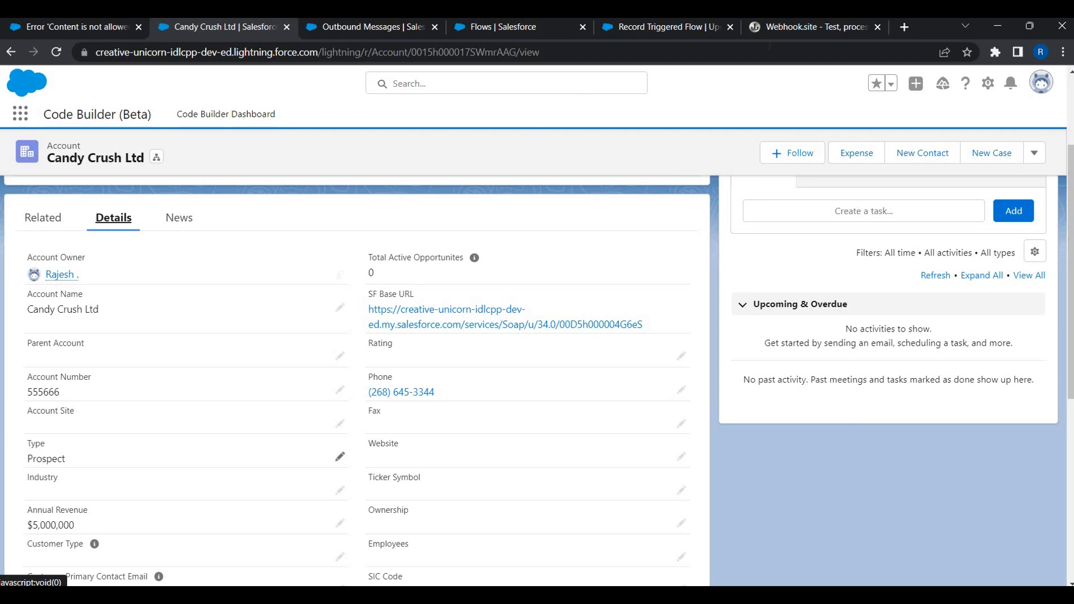
{"action": "left_click", "coordinate": [803, 28]}
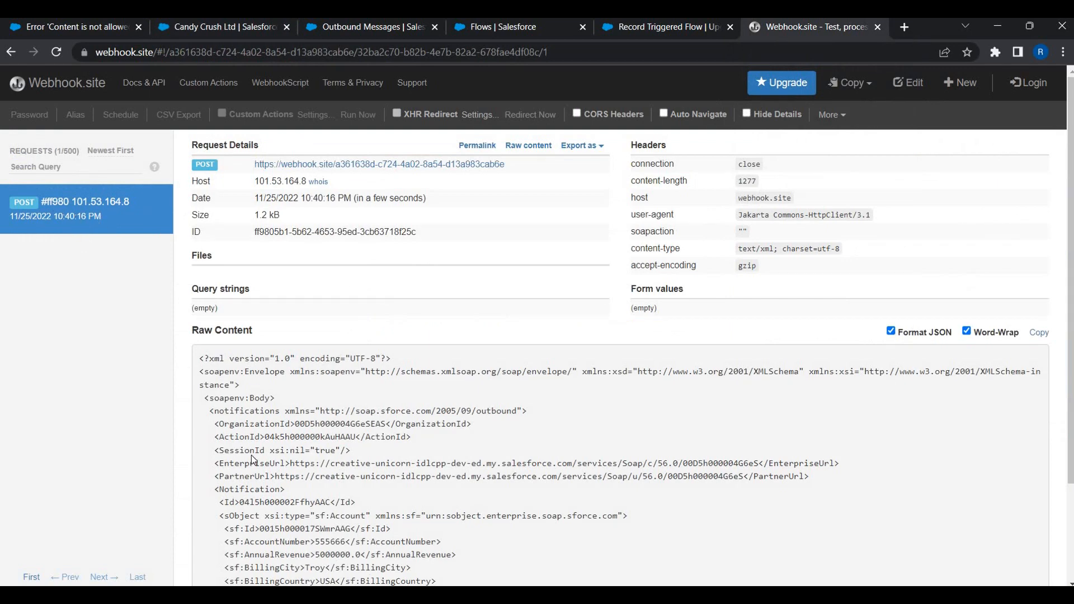
{"action": "scroll", "coordinate": [250, 455], "scroll_direction": "down", "scroll_amount": 2}
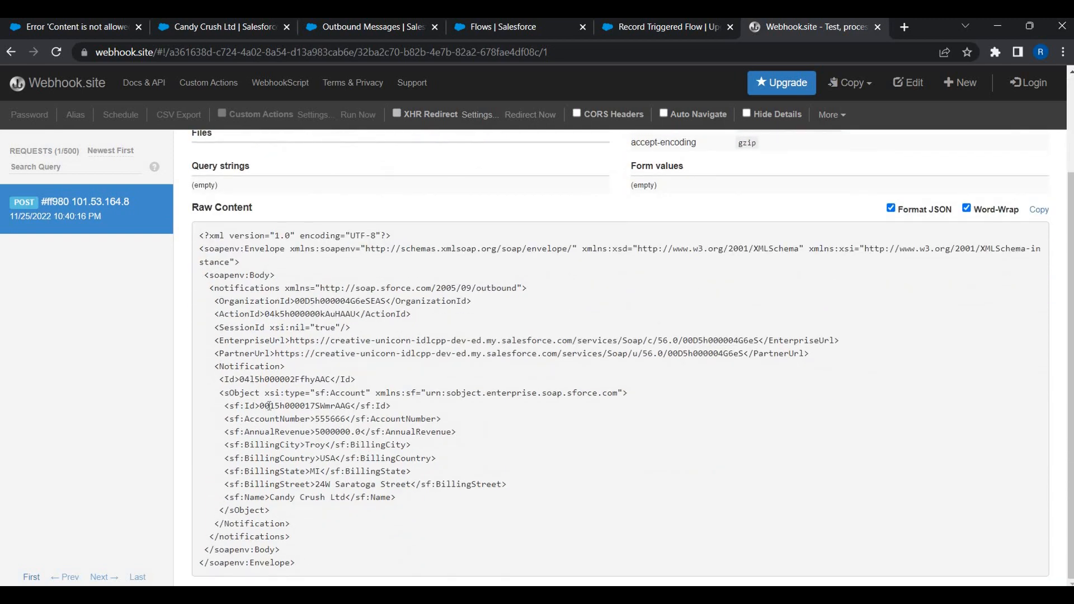
{"action": "left_click_drag", "start_coordinate": [269, 406], "coordinate": [326, 407]}
{"action": "left_click", "coordinate": [321, 414]}
Recheck the active Record Triggered Flow, then present the Additional Pointers slide listing four Outbound Message caveats.
{"action": "left_click", "coordinate": [541, 32]}
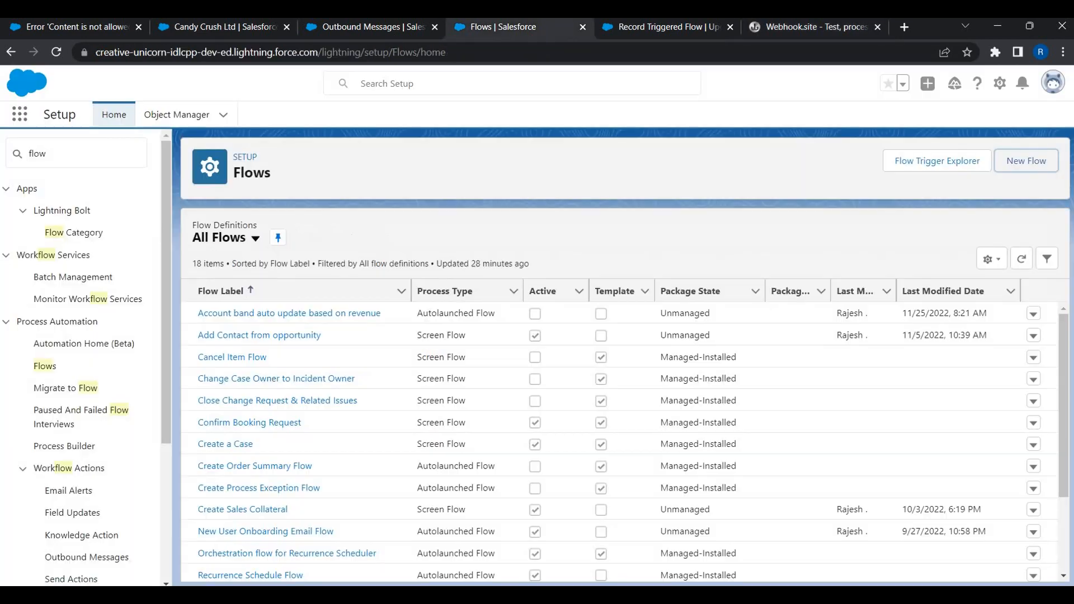
{"action": "left_click", "coordinate": [647, 31]}
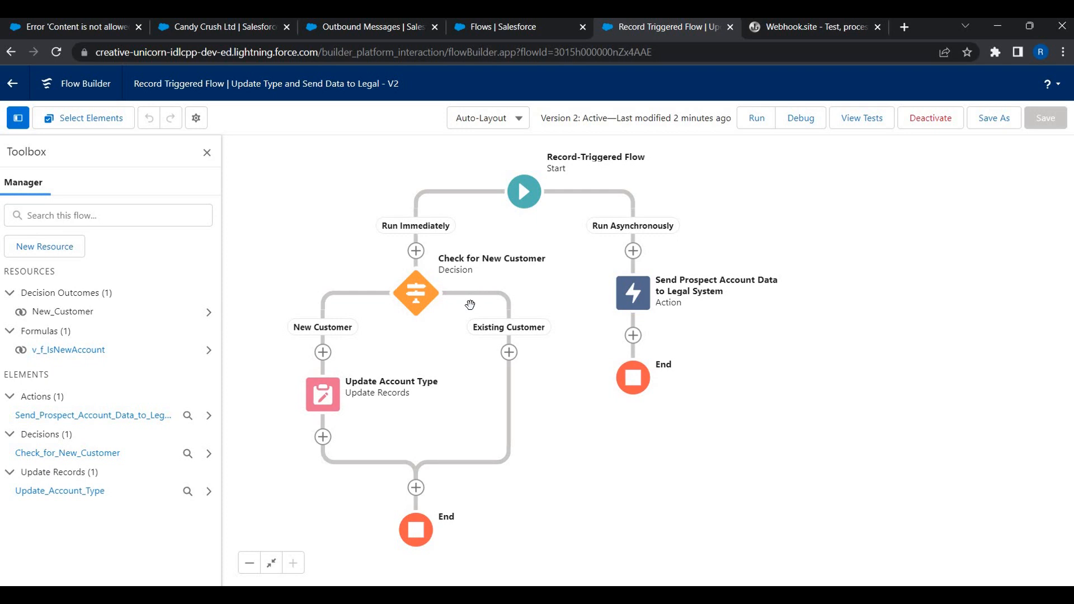
{"action": "key", "text": "alt+Tab"}
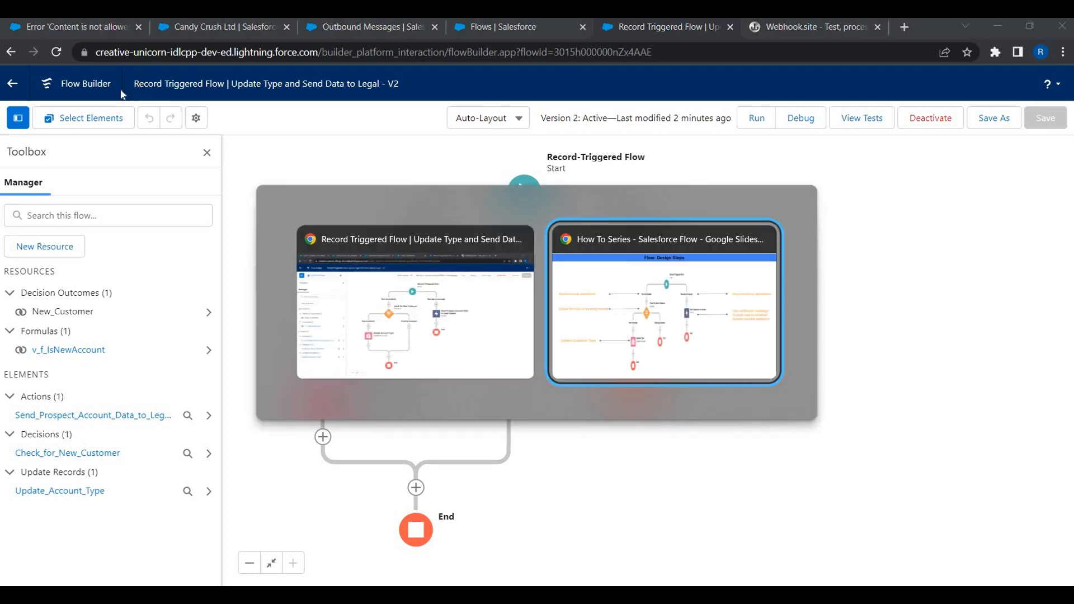
{"action": "key", "text": "Right"}
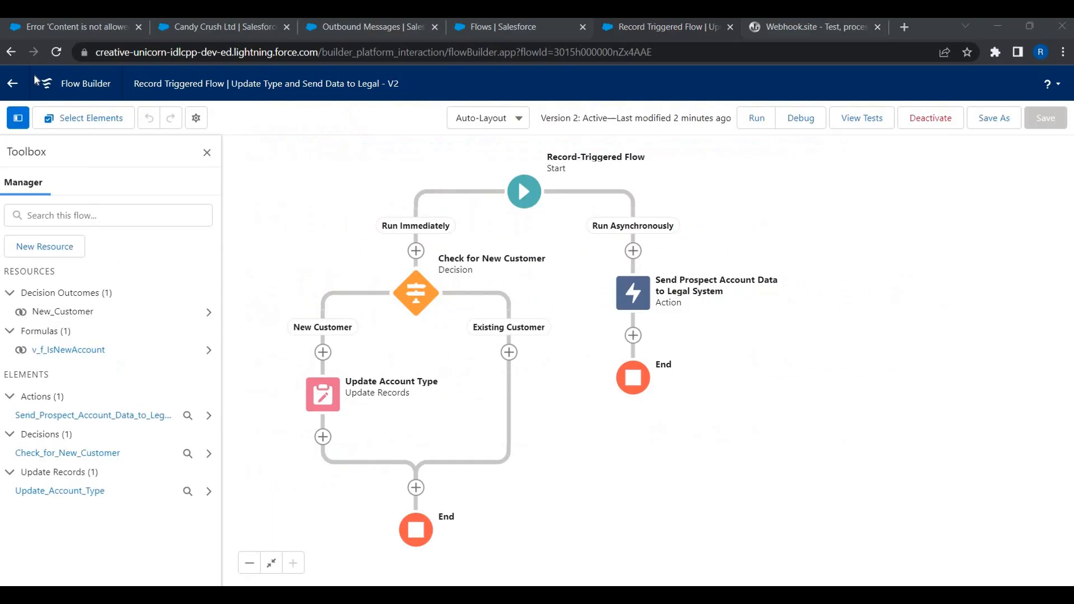
{"action": "key", "text": "ctrl+1"}
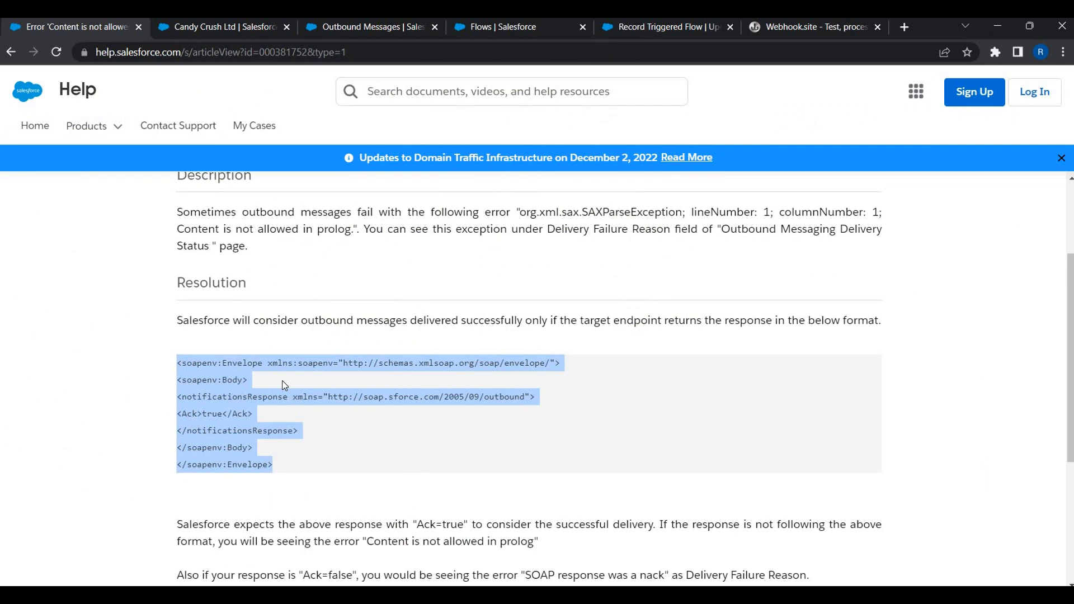
{"action": "key", "text": "alt+Tab"}
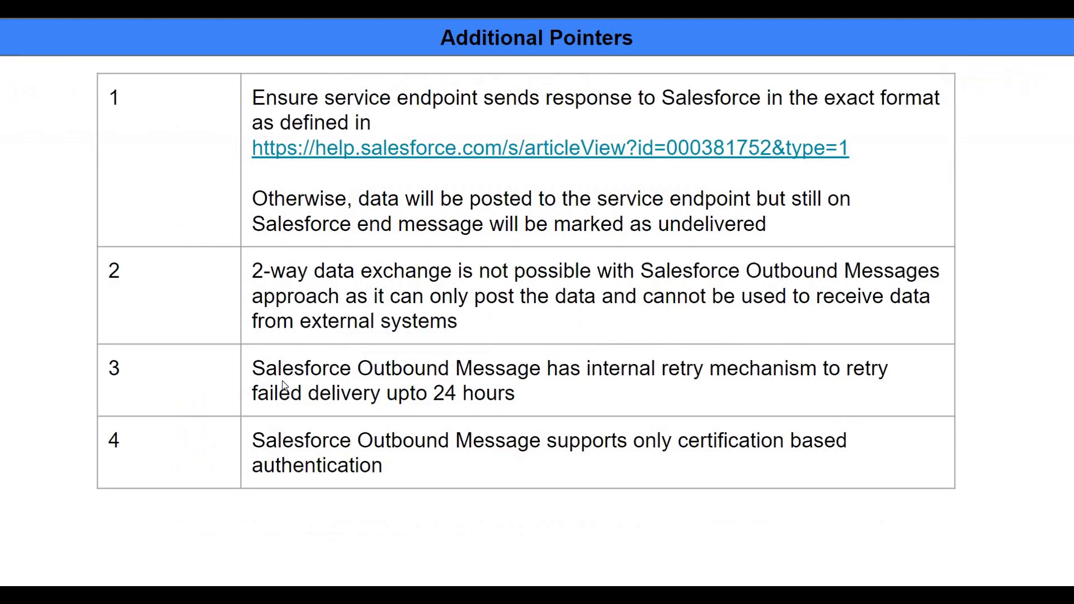